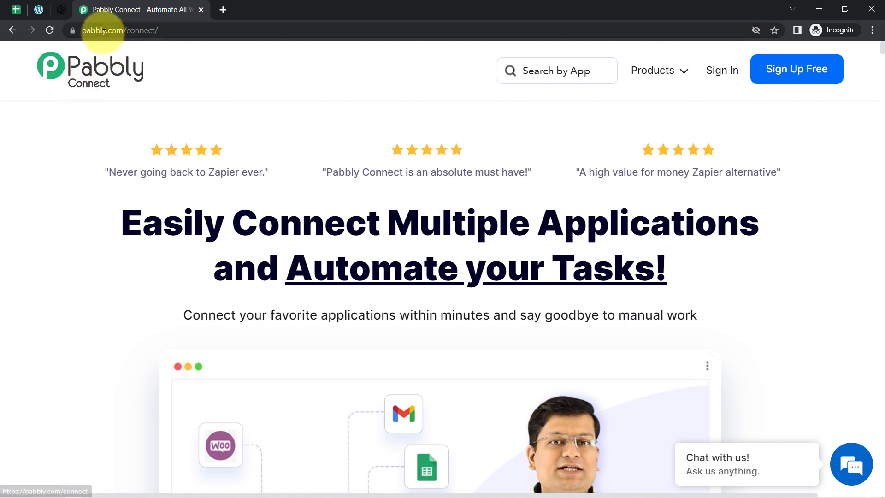
# - Sign in to the Pabbly account and open the Pabbly Connect dashboard
pyautogui.moveTo(102, 30); pyautogui.dragTo(168, 32)
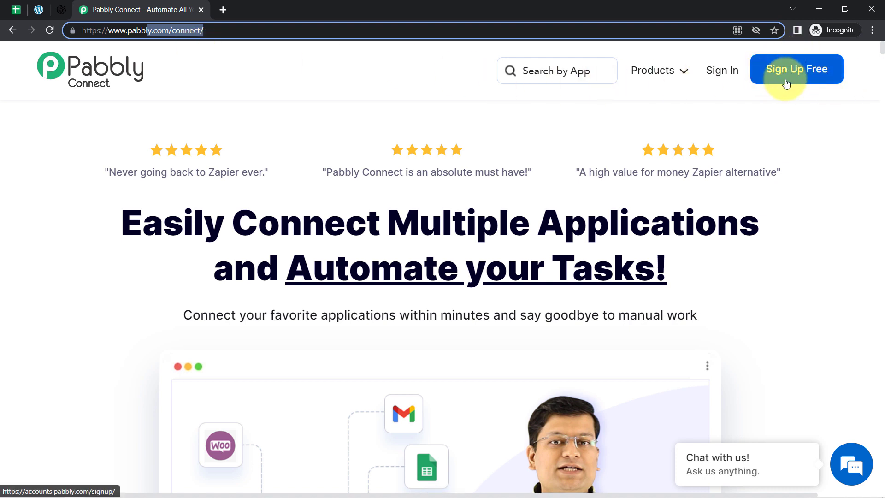
pyautogui.click(722, 73)
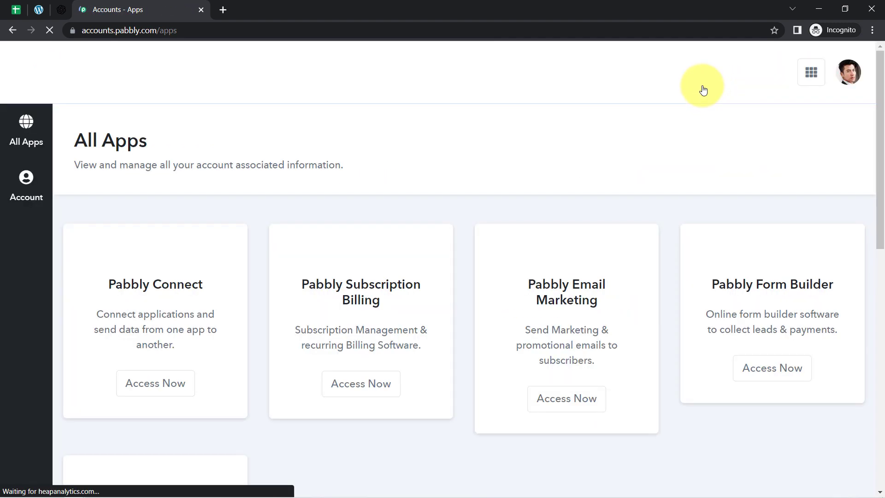
pyautogui.click(159, 390)
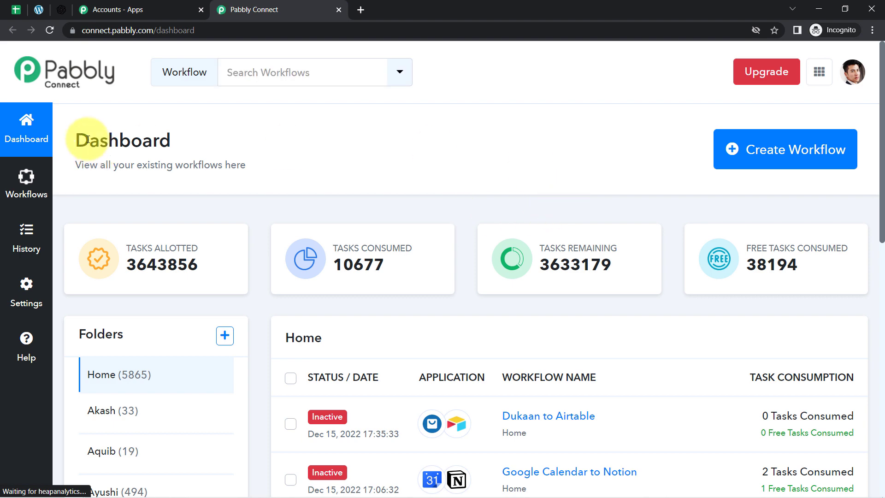
pyautogui.moveTo(89, 140); pyautogui.dragTo(137, 143)
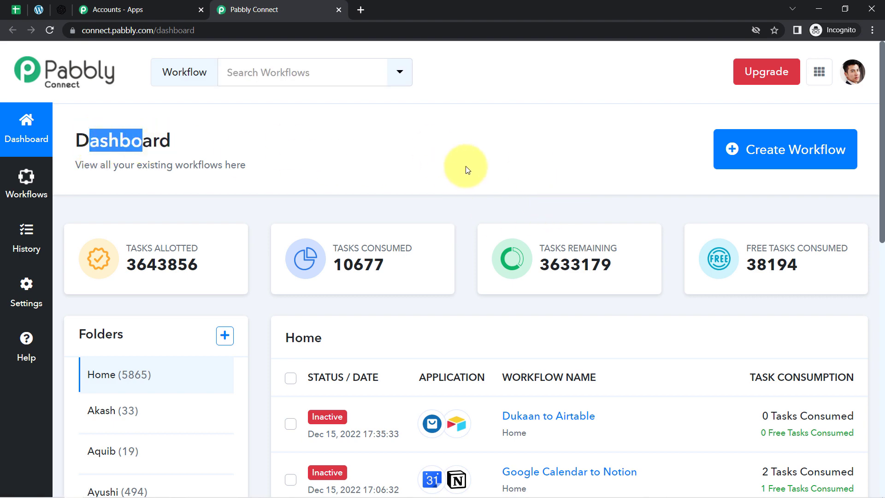
# - Create a workflow named "When Title Added in Sheet -> Create Blog via OpenAI -> Post on WordPress"
pyautogui.click(810, 148)
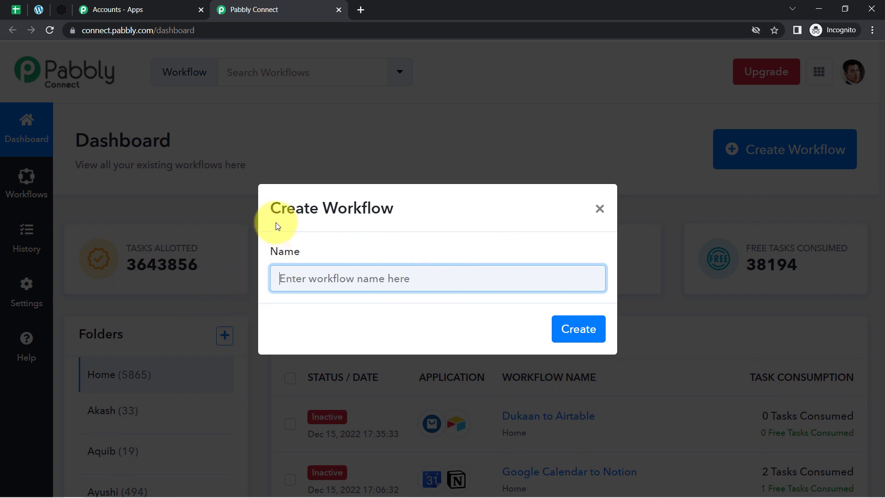
pyautogui.moveTo(275, 208); pyautogui.dragTo(367, 208)
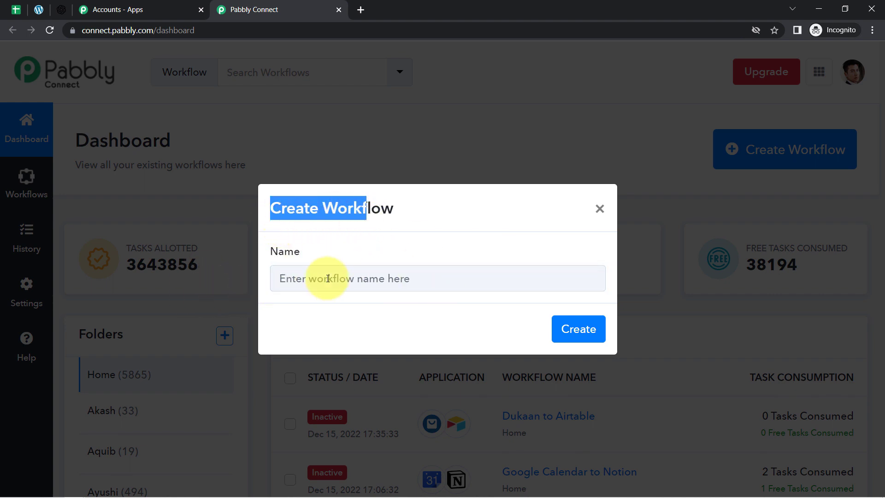
pyautogui.click(297, 278)
pyautogui.hotkey('ctrl', 'v')
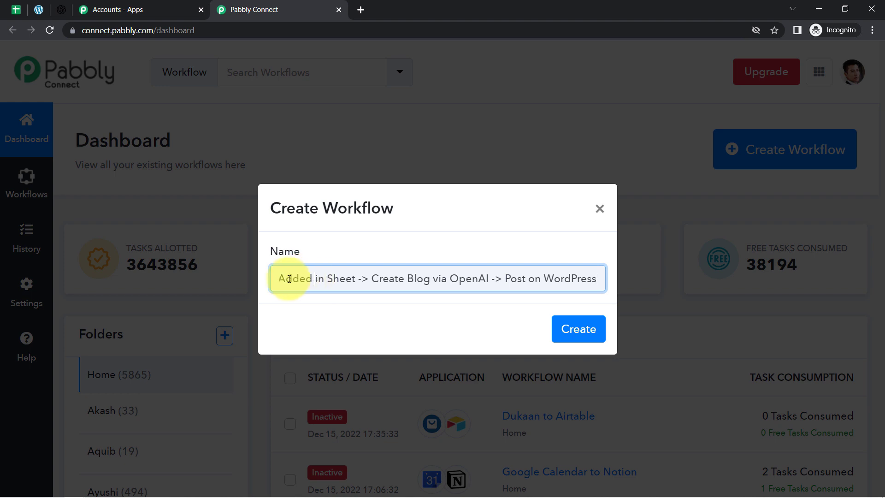
pyautogui.moveTo(289, 279); pyautogui.dragTo(593, 277)
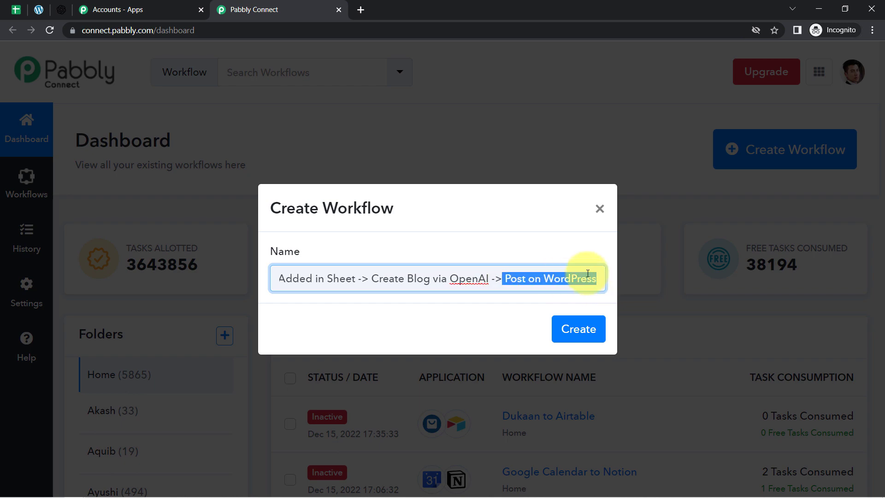
pyautogui.click(586, 274)
pyautogui.click(572, 337)
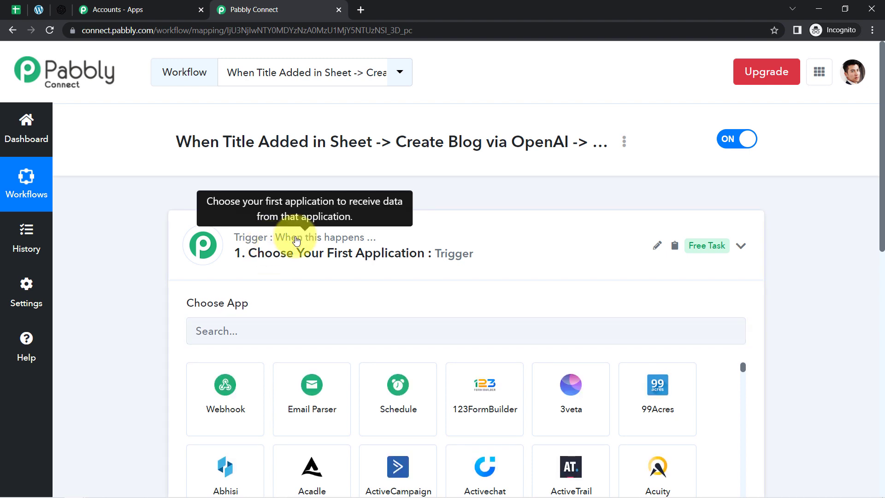
# - Search the trigger apps for "google sh" and choose Google Sheets as the workflow's first application
pyautogui.click(282, 237)
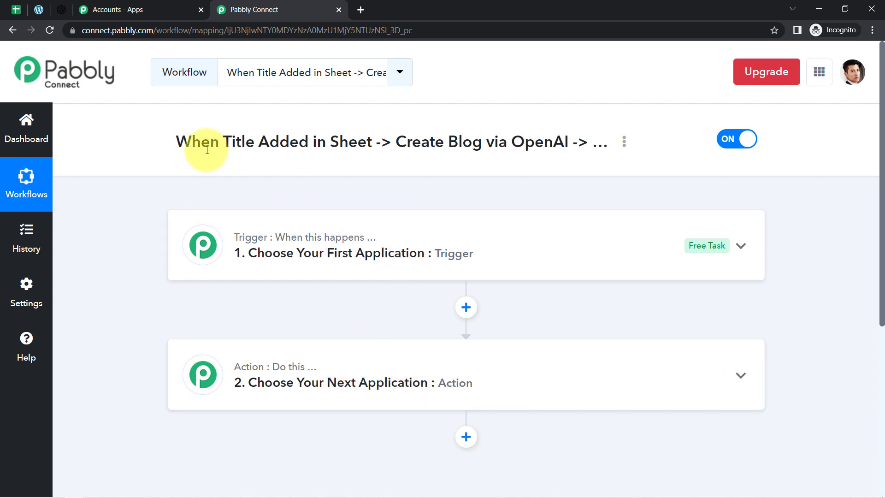
pyautogui.moveTo(200, 144); pyautogui.dragTo(489, 159)
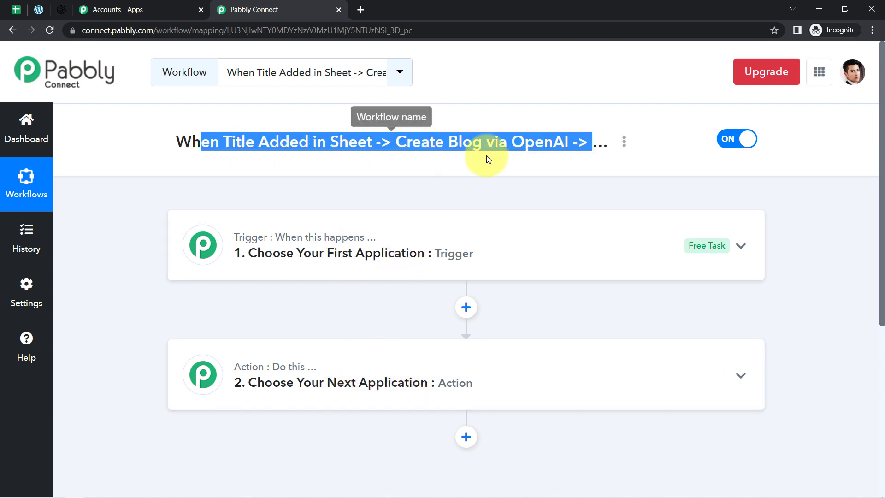
pyautogui.click(405, 243)
pyautogui.click(294, 342)
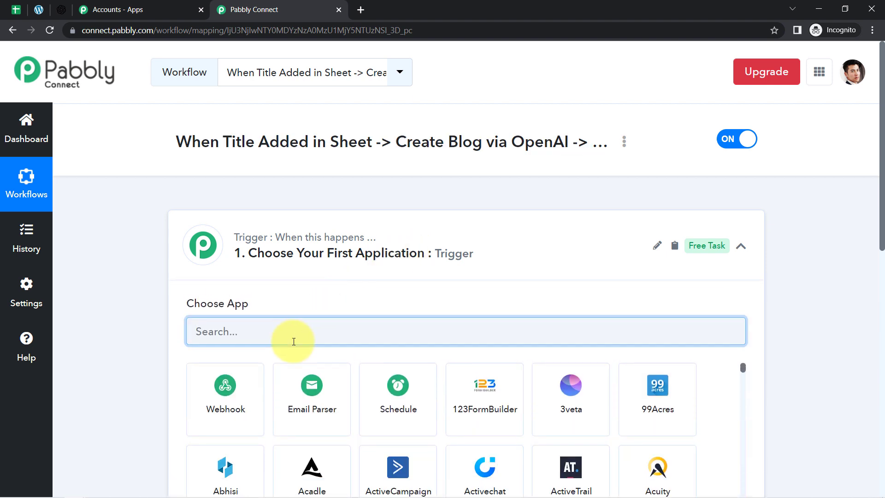
pyautogui.write('google s')
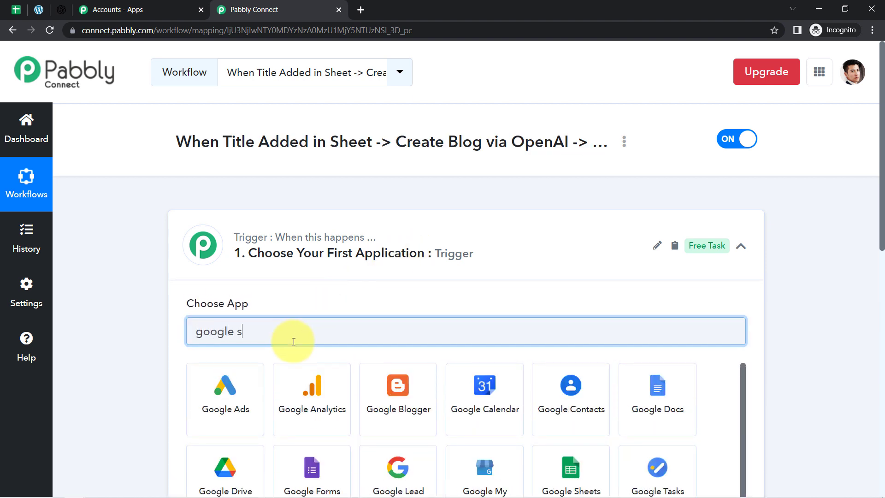
pyautogui.write('hh')
pyautogui.press('BackSpace')
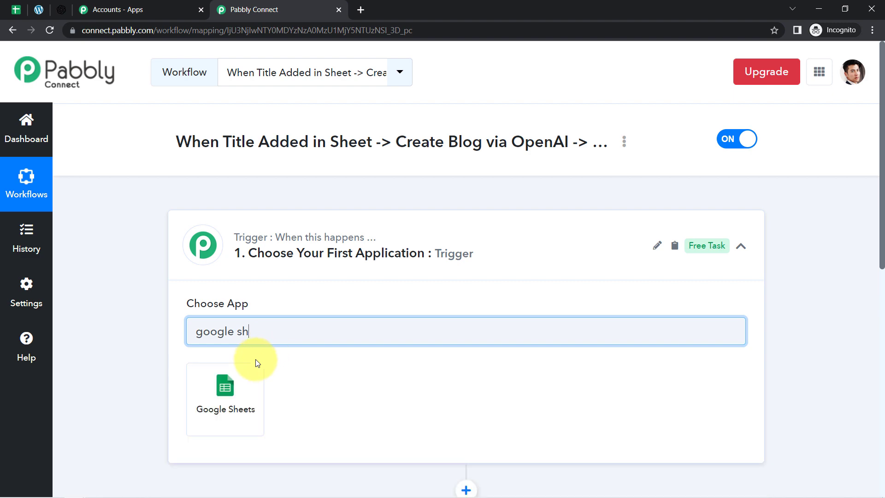
pyautogui.click(233, 392)
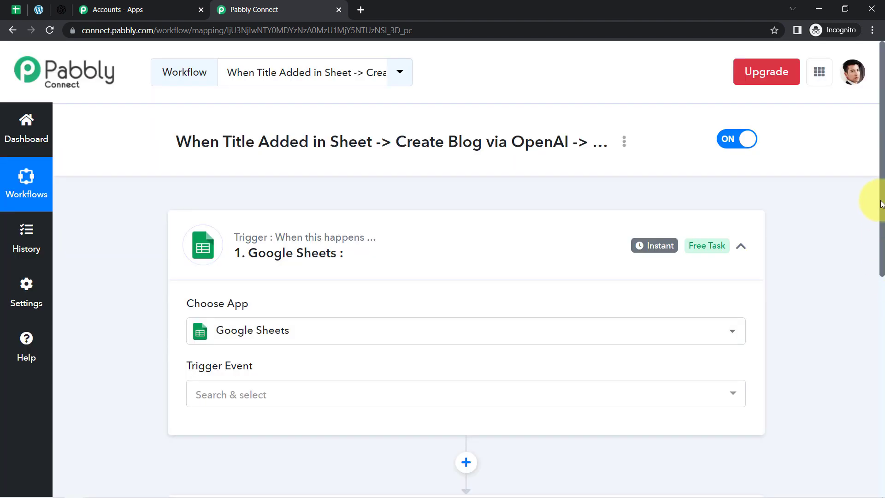
# - Set the Google Sheets trigger event to New or Updated Spreadsheet Row
pyautogui.moveTo(882, 202); pyautogui.dragTo(878, 334)
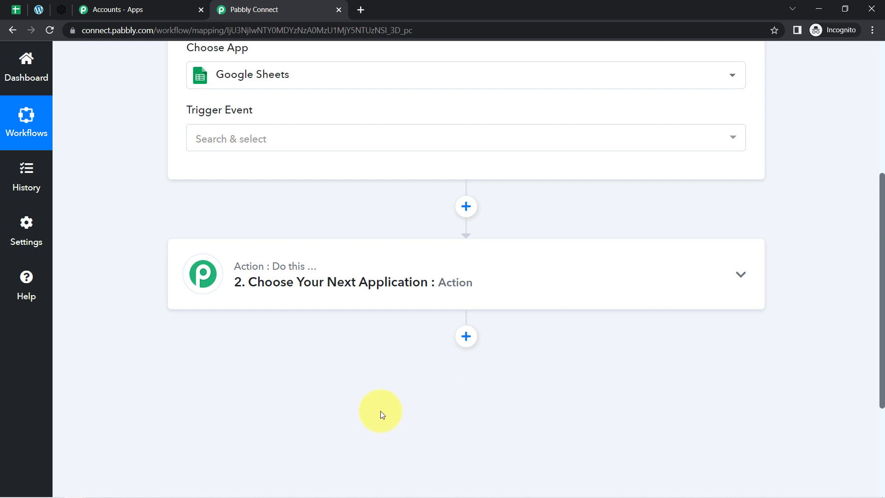
pyautogui.moveTo(878, 356); pyautogui.dragTo(875, 257)
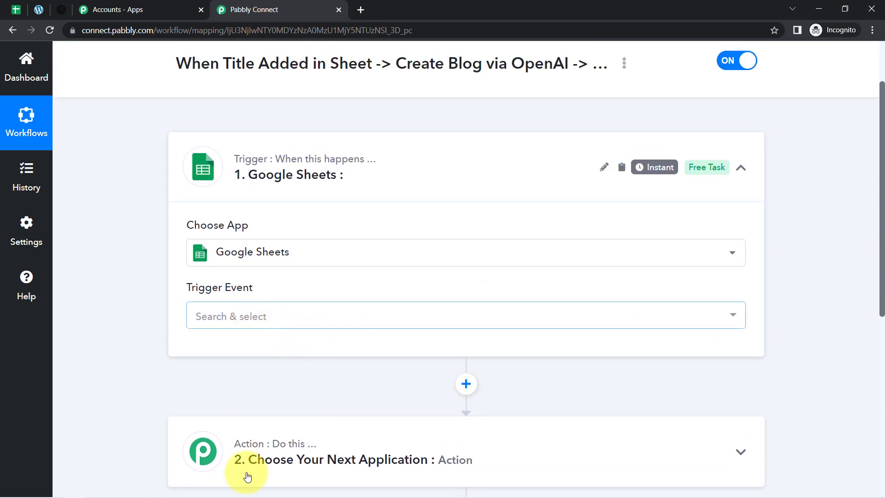
pyautogui.click(227, 315)
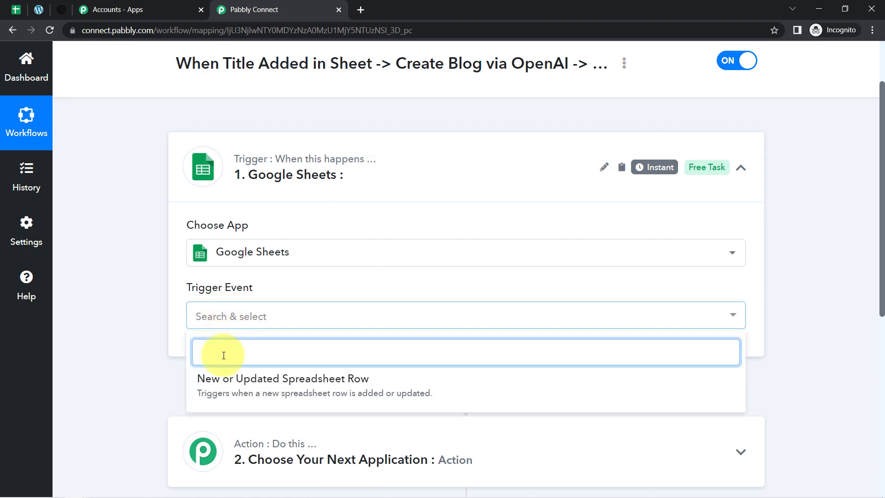
pyautogui.click(215, 385)
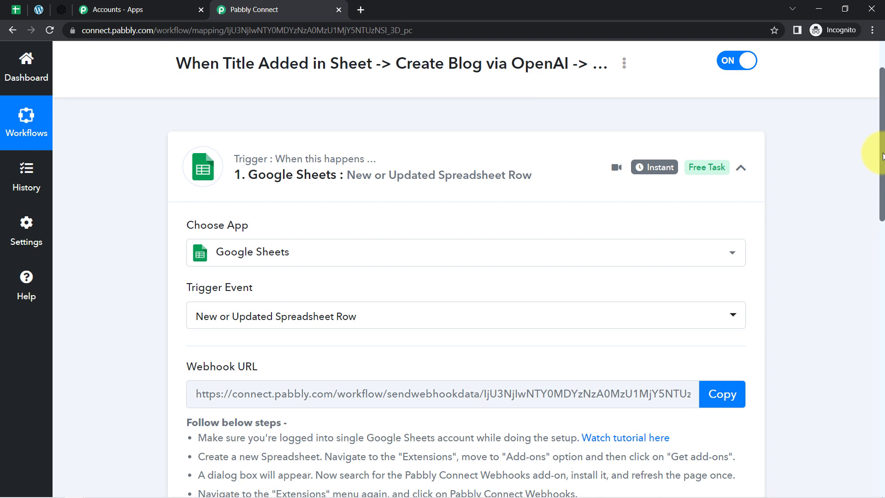
# - Review the trigger's setup instructions and copy the workflow's webhook URL
pyautogui.moveTo(883, 155); pyautogui.dragTo(873, 205)
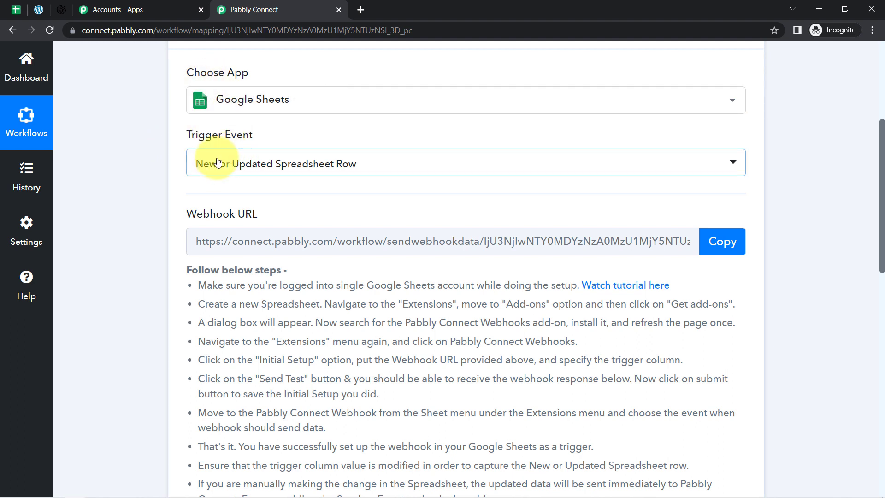
pyautogui.moveTo(199, 215)
pyautogui.moveTo(199, 215); pyautogui.dragTo(272, 223)
pyautogui.moveTo(202, 270); pyautogui.dragTo(322, 400)
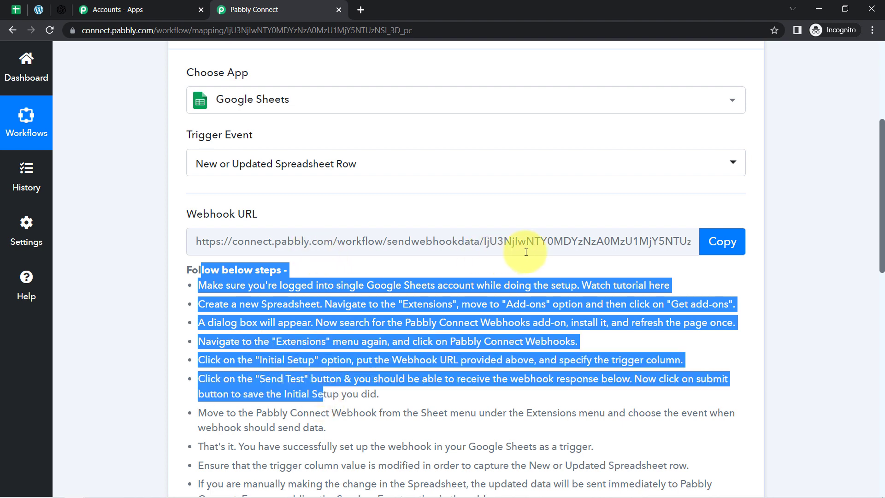
pyautogui.click(720, 252)
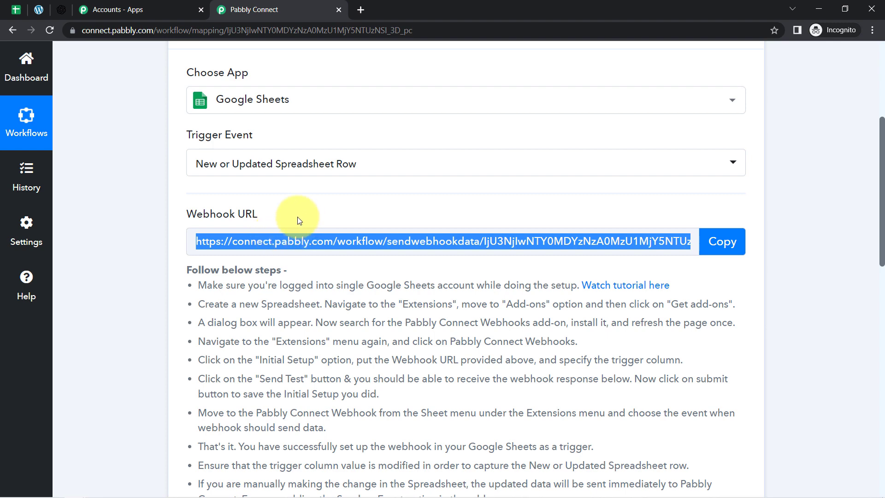
# - Switch to the Weekly Health Blogs List spreadsheet in Google Sheets and examine the Blog Title column from A2 to A11
pyautogui.click(14, 10)
pyautogui.click(139, 256)
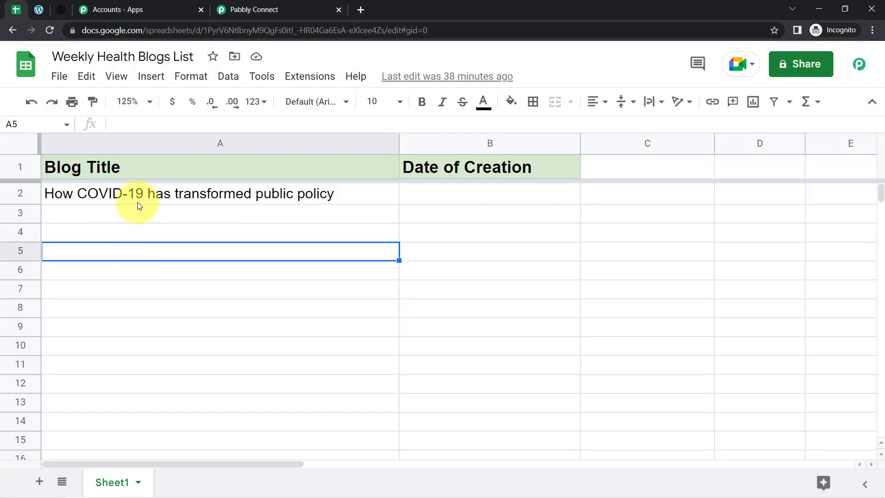
pyautogui.moveTo(131, 202); pyautogui.dragTo(133, 233)
pyautogui.moveTo(135, 328); pyautogui.dragTo(139, 365)
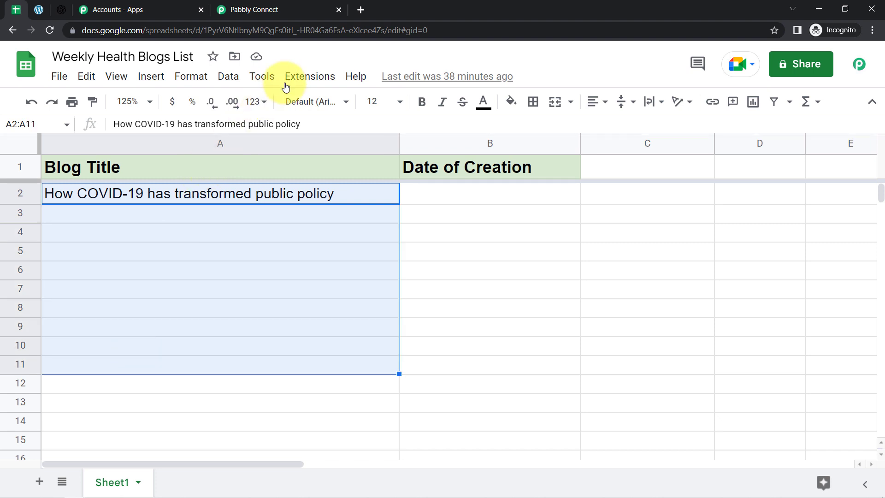
# - Look up the Pabbly Connect Webhooks add-on in the Google Workspace Marketplace, then close the marketplace
pyautogui.click(267, 77)
pyautogui.click(304, 76)
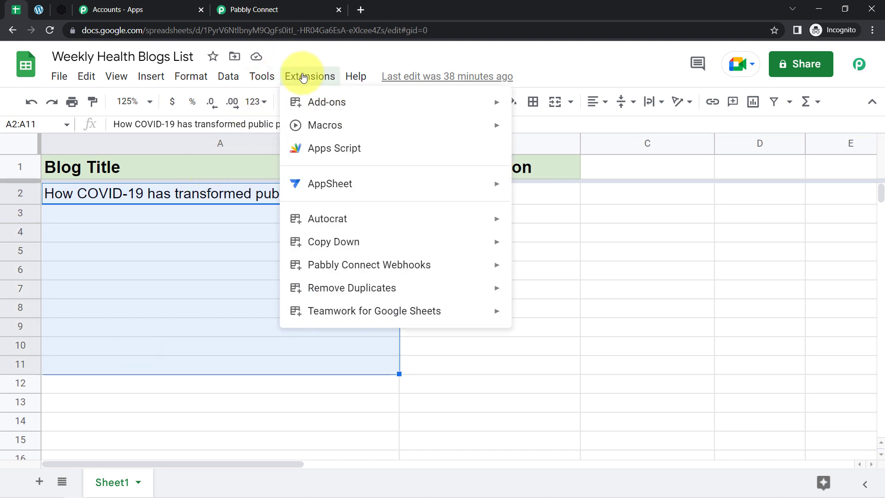
pyautogui.moveTo(332, 107)
pyautogui.click(535, 107)
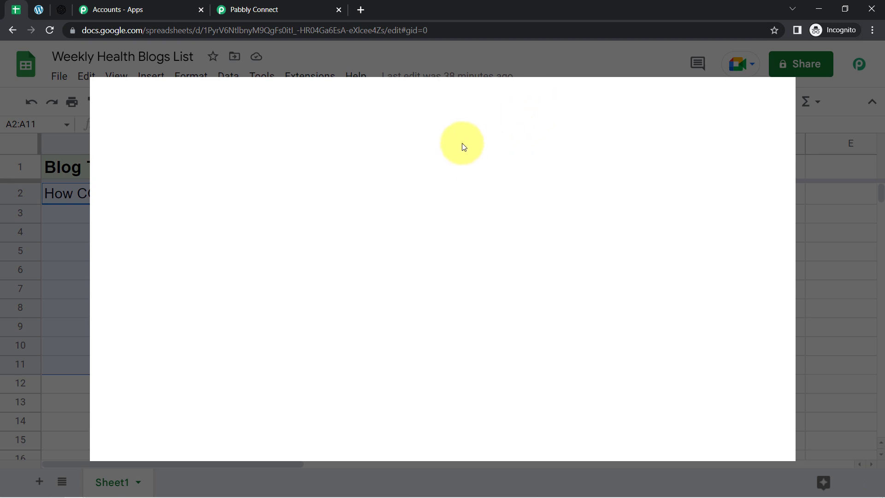
pyautogui.click(490, 97)
pyautogui.write('pabbl')
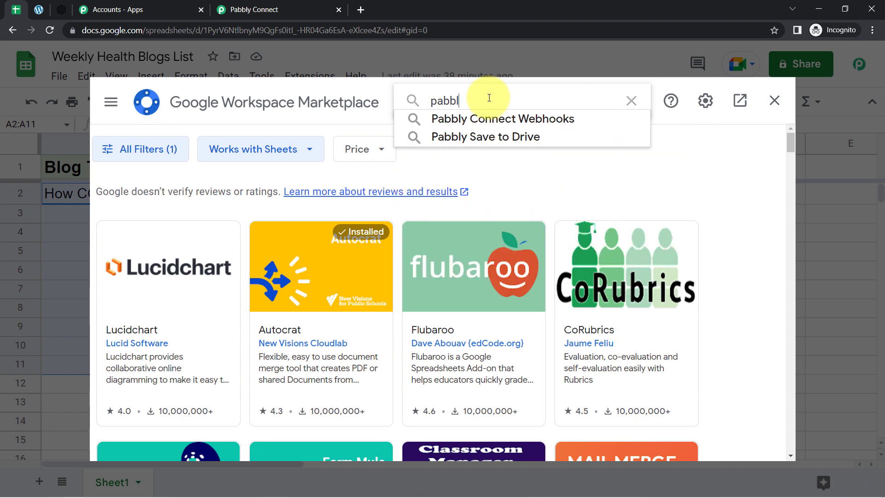
pyautogui.click(480, 115)
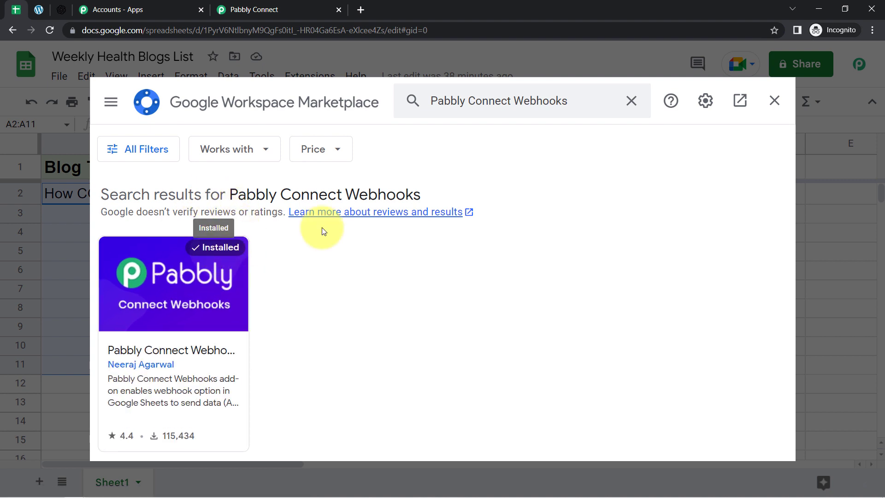
pyautogui.click(769, 109)
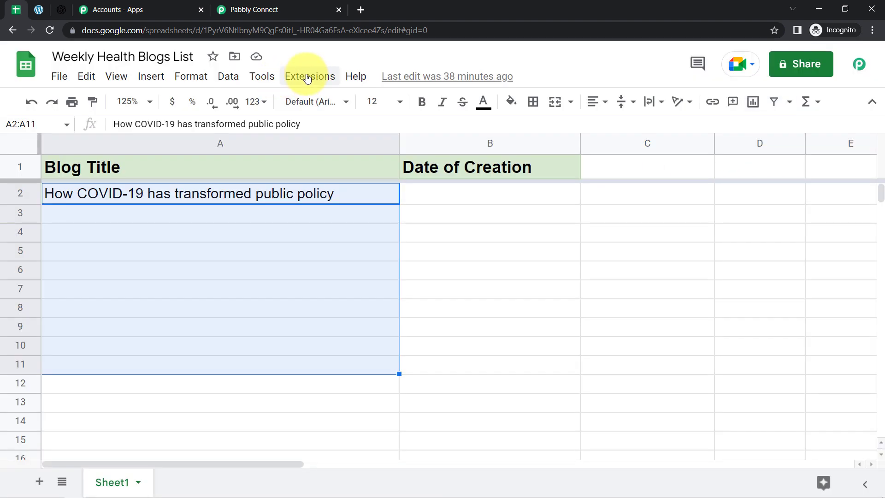
# - Open the Pabbly Connect Webhooks Initial Setup for Sheet1 and fill its webhook URL with the one copied from the Pabbly Connect workflow
pyautogui.click(309, 78)
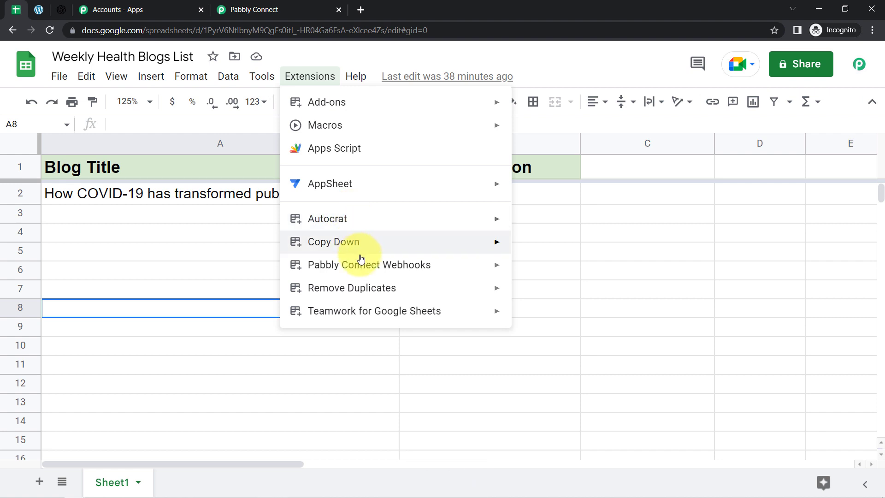
pyautogui.moveTo(362, 267)
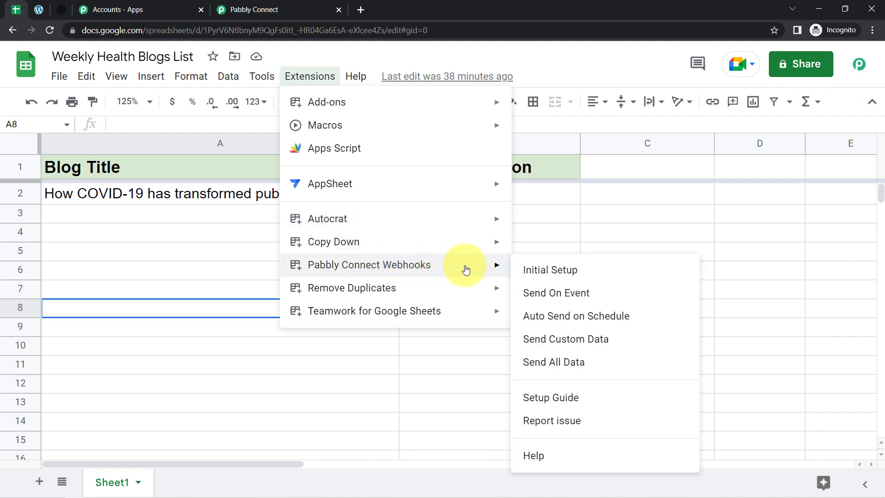
pyautogui.click(537, 269)
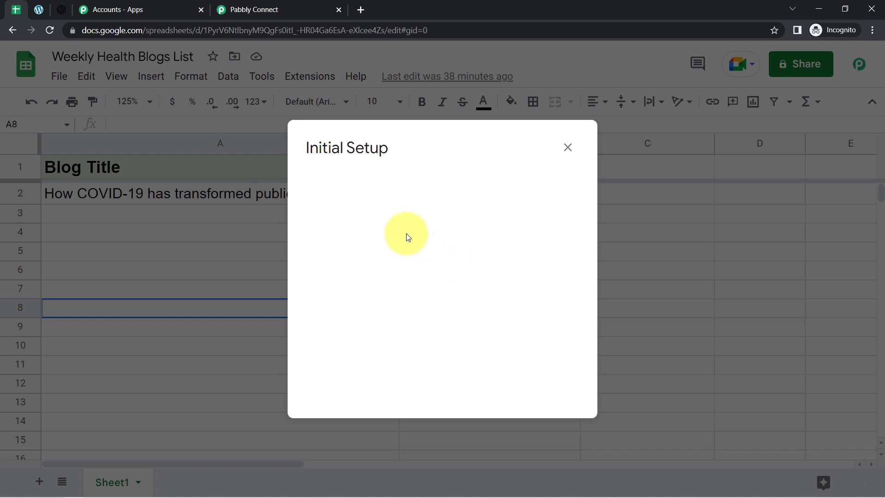
pyautogui.click(257, 9)
pyautogui.click(710, 233)
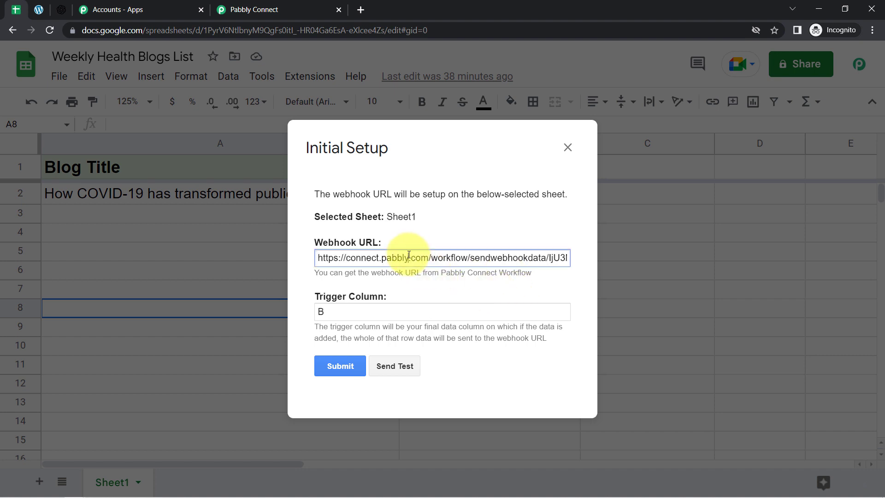
pyautogui.tripleClick(409, 258)
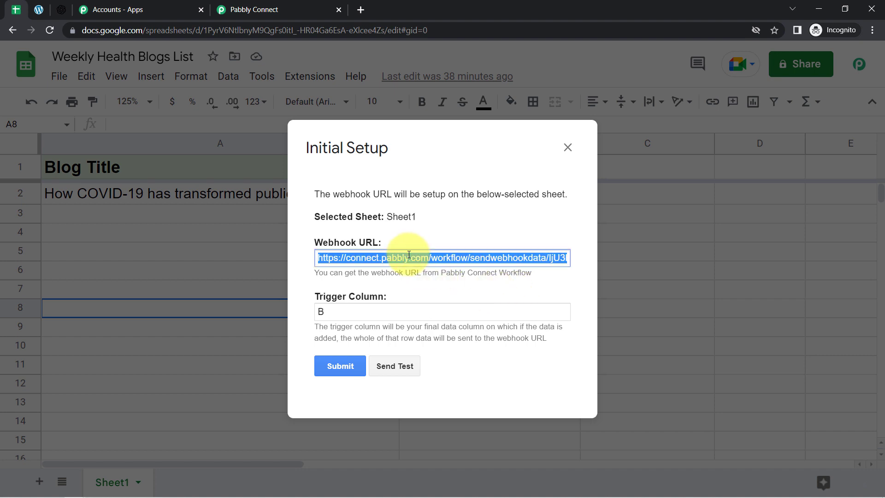
pyautogui.hotkey('ctrl', 'v')
pyautogui.click(365, 306)
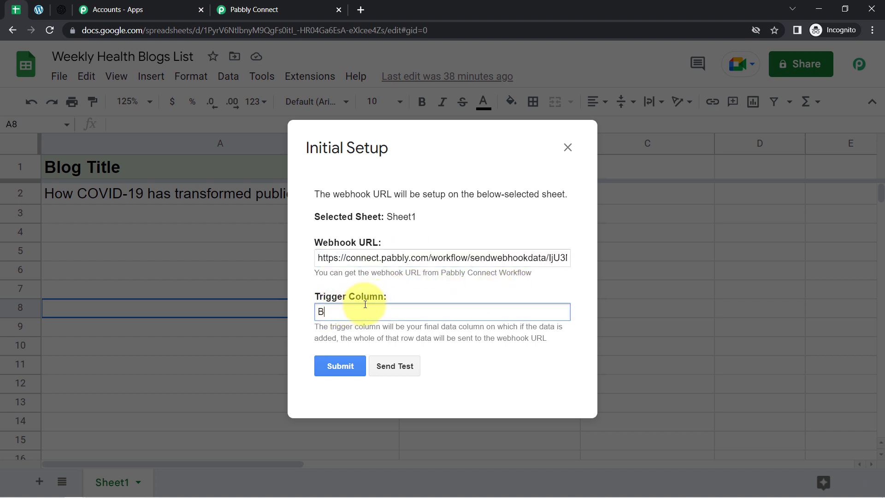
# - Read the Trigger Column explanation, compare it with the sheet's data columns behind the Initial Setup dialog, and close the dialog
pyautogui.moveTo(337, 326); pyautogui.dragTo(478, 329)
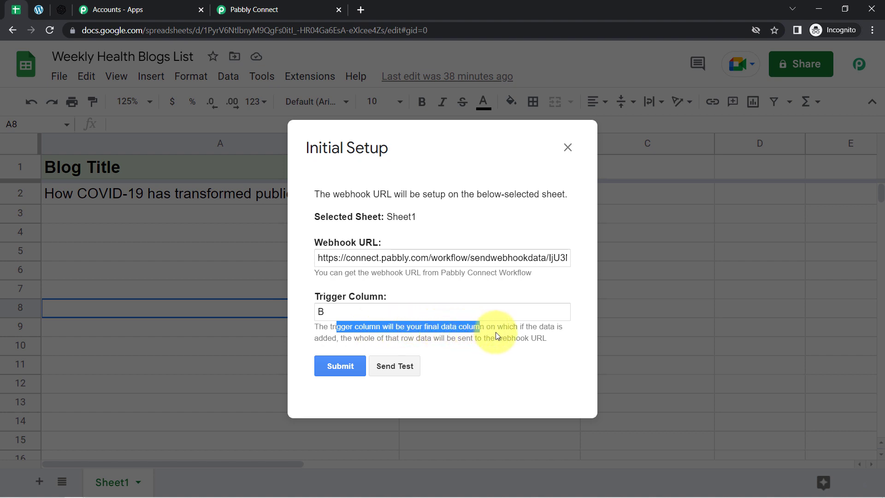
pyautogui.moveTo(320, 339); pyautogui.dragTo(509, 346)
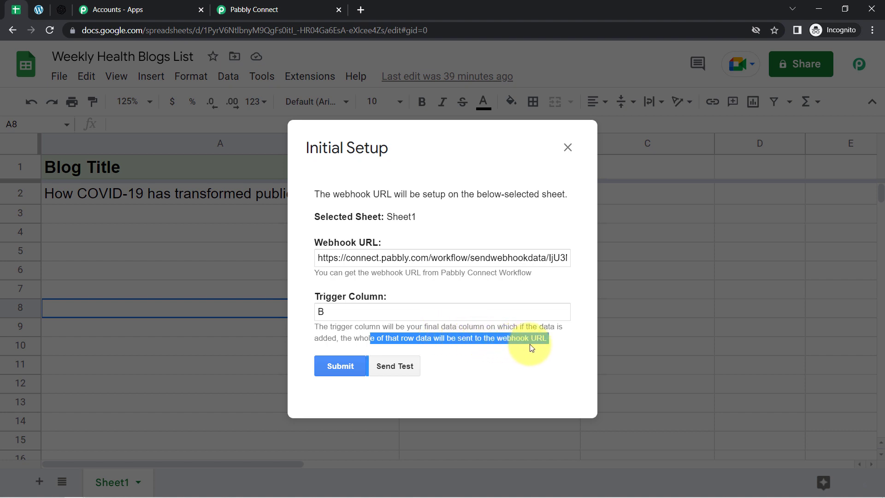
pyautogui.moveTo(376, 159); pyautogui.dragTo(665, 221)
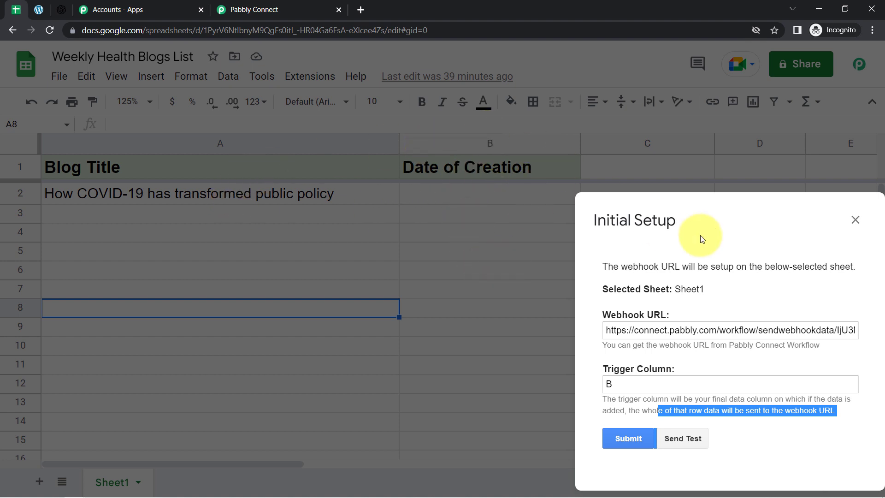
pyautogui.moveTo(705, 233); pyautogui.dragTo(497, 171)
pyautogui.moveTo(607, 227); pyautogui.dragTo(492, 204)
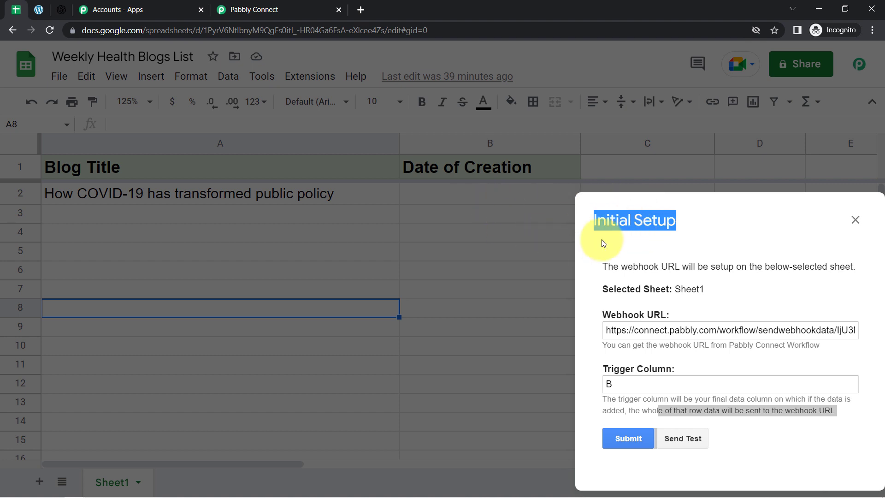
pyautogui.click(645, 239)
pyautogui.click(619, 386)
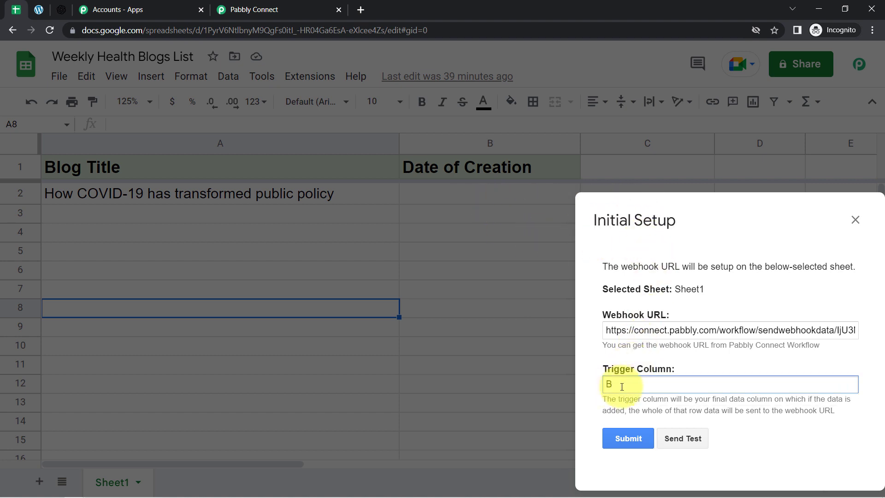
pyautogui.moveTo(703, 268); pyautogui.dragTo(573, 241)
pyautogui.click(731, 230)
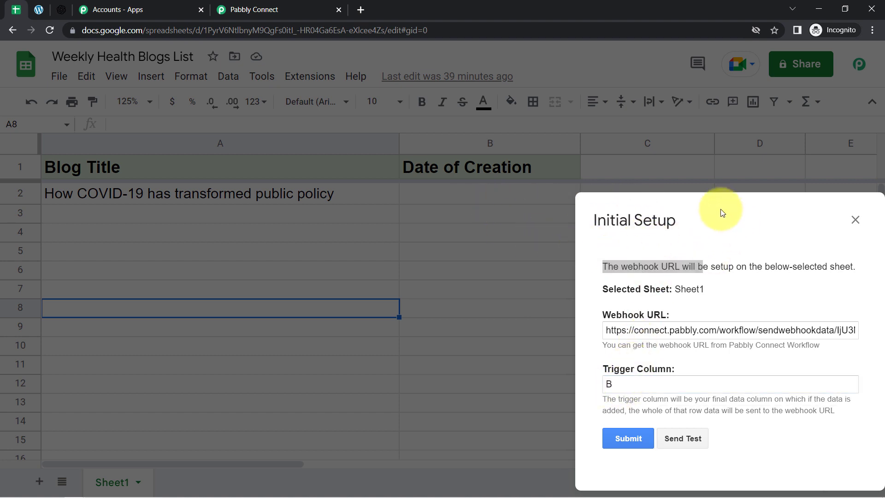
pyautogui.moveTo(722, 213); pyautogui.dragTo(438, 138)
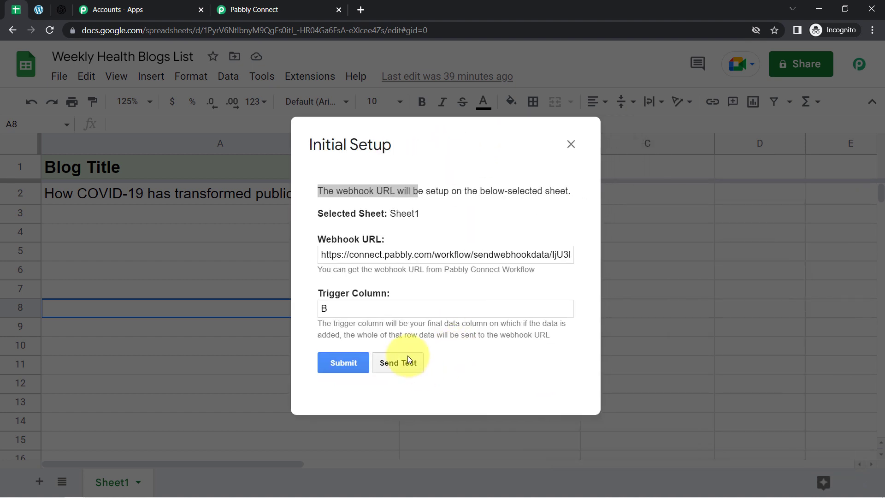
pyautogui.click(571, 144)
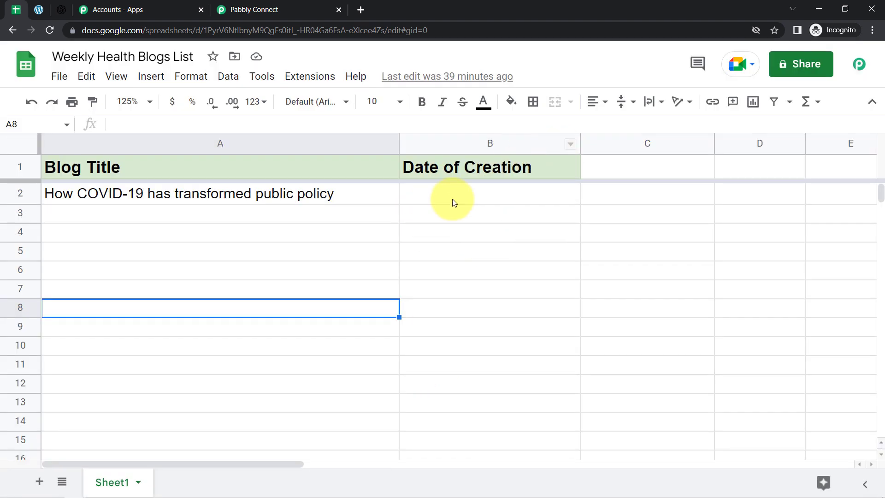
# - Enter 15th Dec in cell B2 as the Date of Creation for the first blog title
pyautogui.click(209, 232)
pyautogui.click(136, 199)
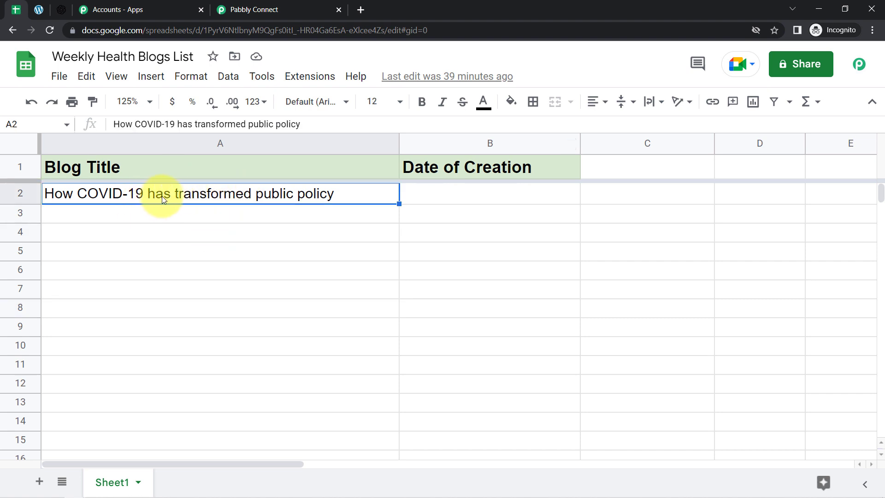
pyautogui.click(435, 199)
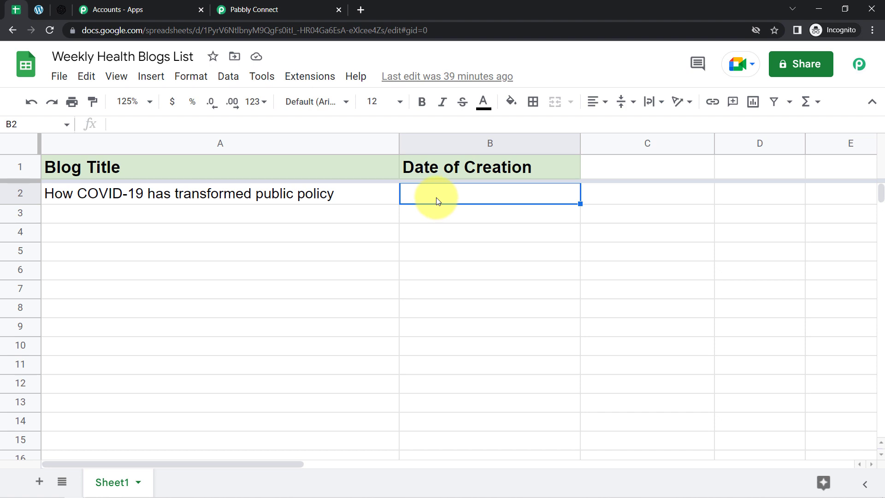
pyautogui.write('15')
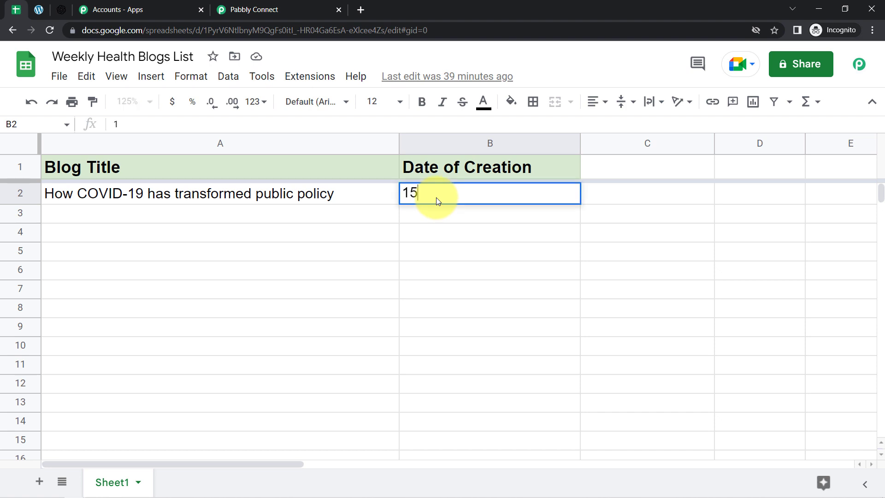
pyautogui.write('th')
pyautogui.press('BackSpace')
pyautogui.write('th Dec')
pyautogui.press('Return')
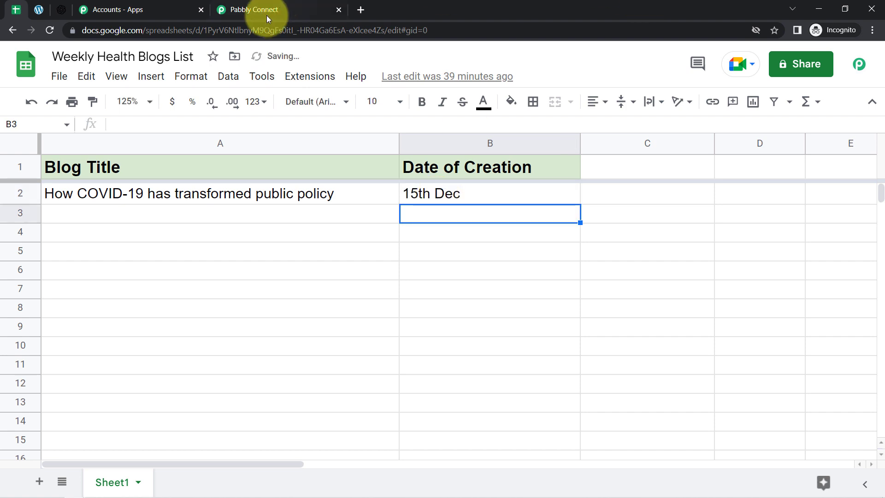
# - Open the Pabbly Connect Webhooks Initial Setup and paste the workflow's webhook URL, with B as the trigger column
pyautogui.click(303, 84)
pyautogui.moveTo(406, 274)
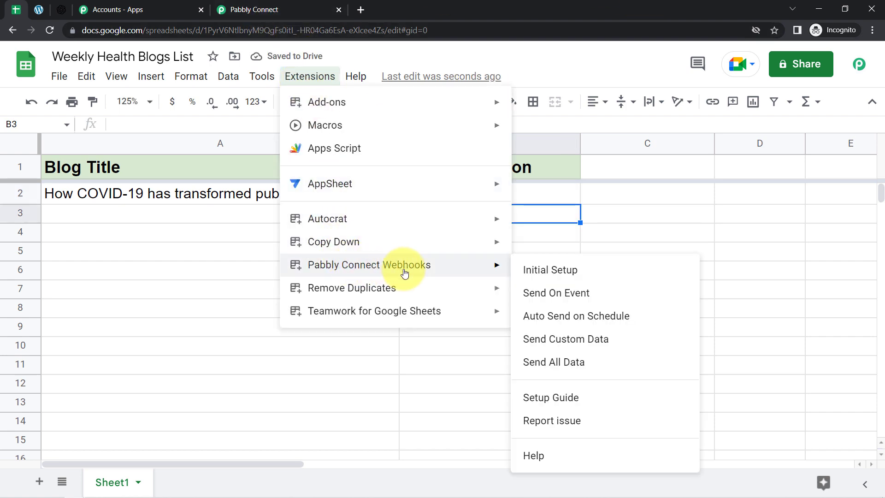
pyautogui.click(559, 275)
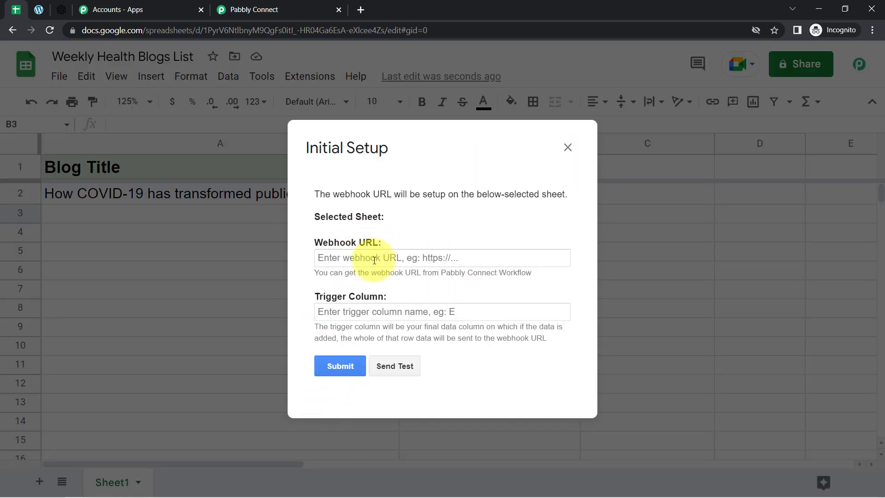
pyautogui.click(371, 260)
pyautogui.hotkey('ctrl', 'a')
pyautogui.hotkey('ctrl', 'v')
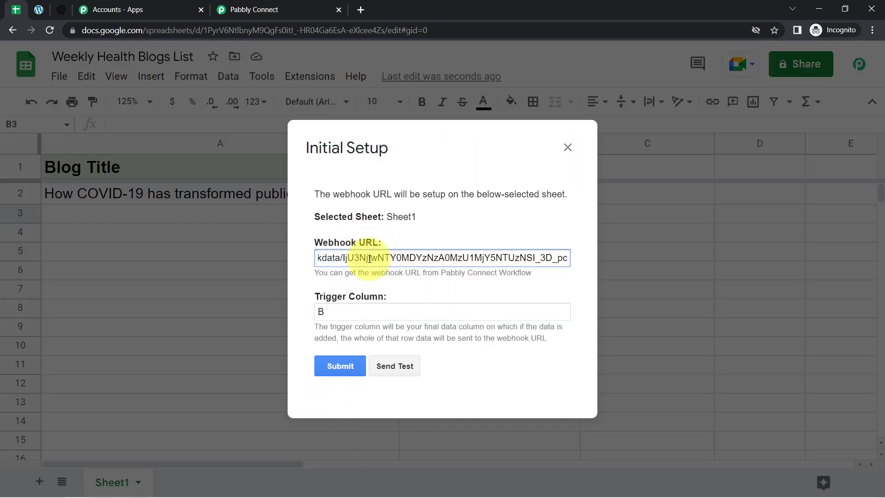
pyautogui.click(327, 311)
# - Send a test from the Initial Setup and check for the webhook response in the Pabbly Connect workflow
pyautogui.click(395, 366)
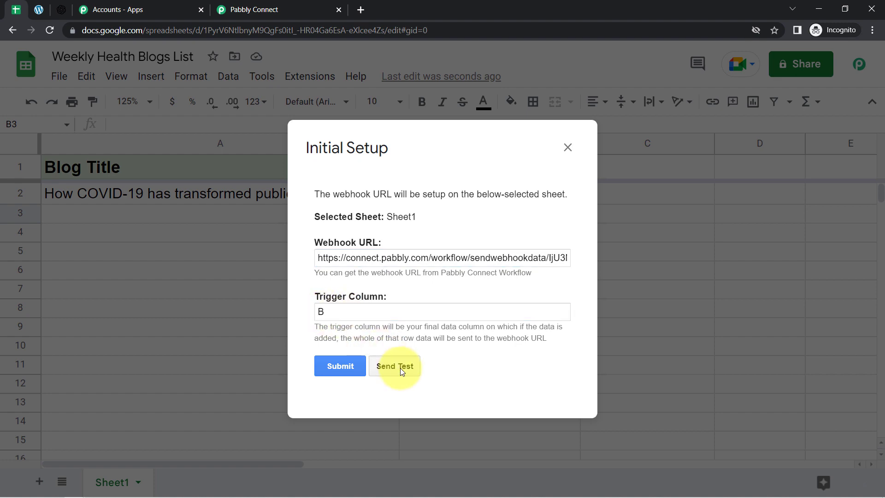
pyautogui.click(257, 9)
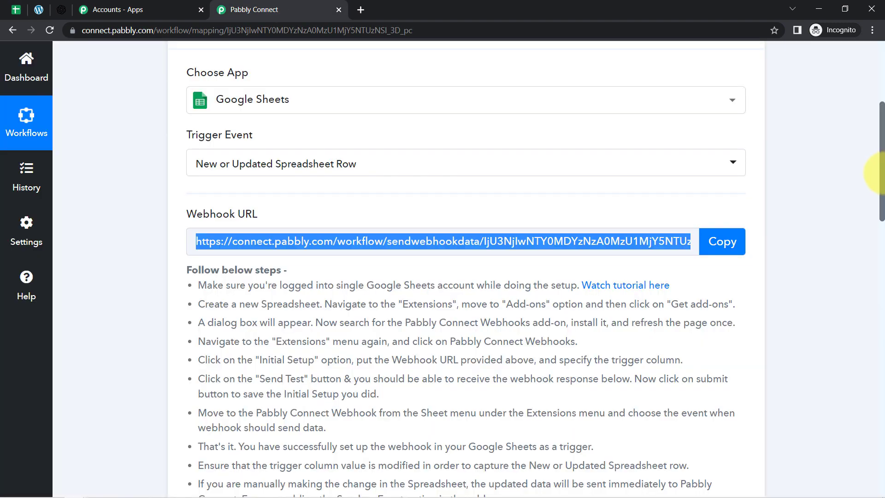
pyautogui.moveTo(880, 173); pyautogui.dragTo(880, 304)
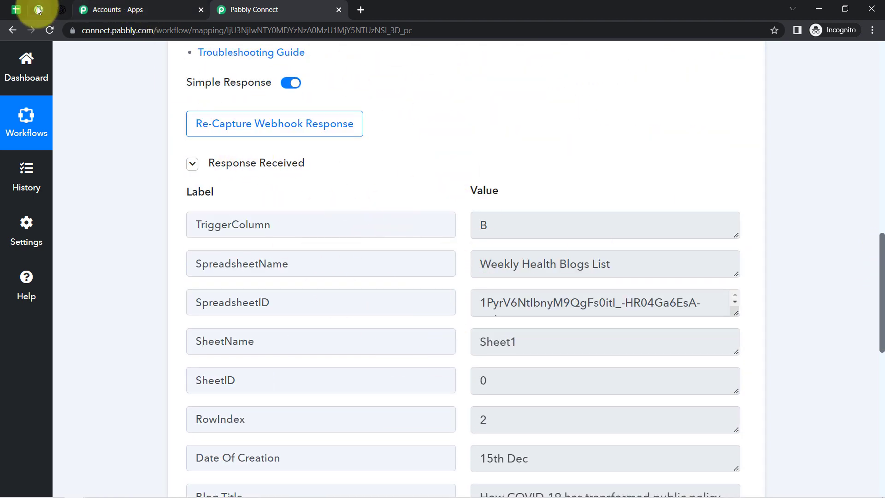
# - Return to the spreadsheet, submit the Initial Setup to save it, and close the dialog
pyautogui.click(16, 10)
pyautogui.click(325, 377)
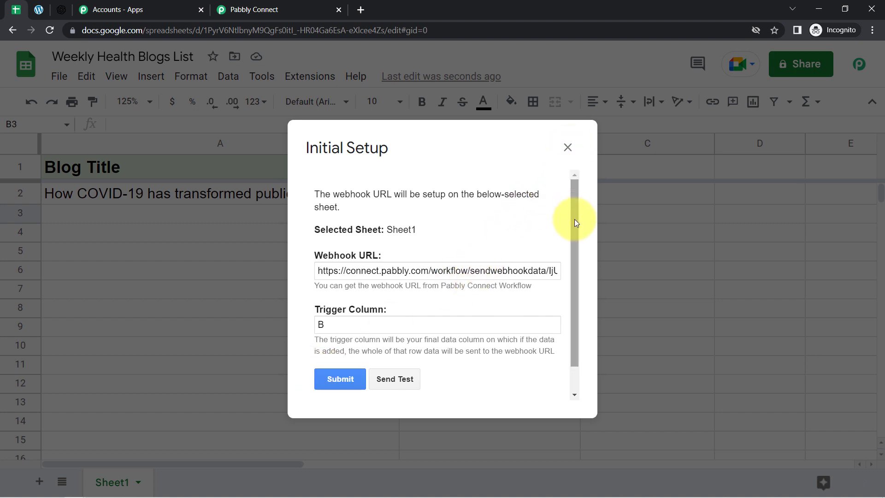
pyautogui.moveTo(574, 219); pyautogui.dragTo(575, 258)
pyautogui.click(568, 147)
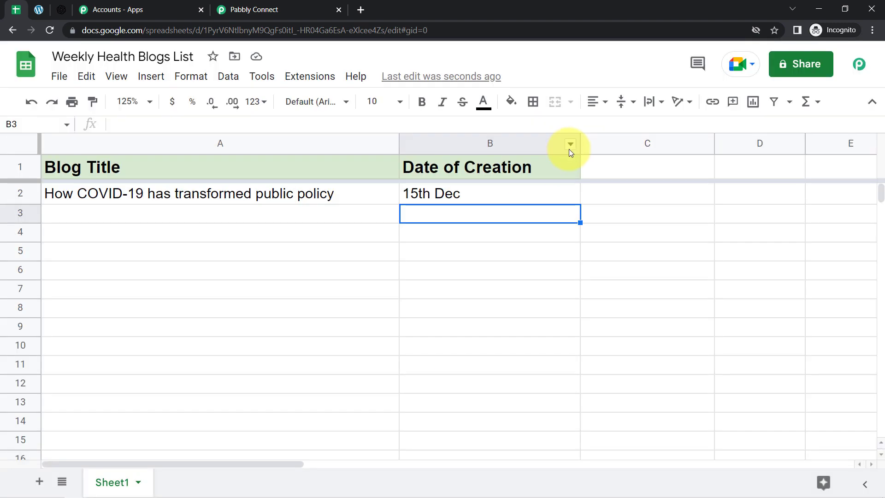
# - Switch to the Pabbly Connect workflow and examine the trigger's received response fields from TriggerColumn to Blog Title, down to the next action
pyautogui.click(253, 10)
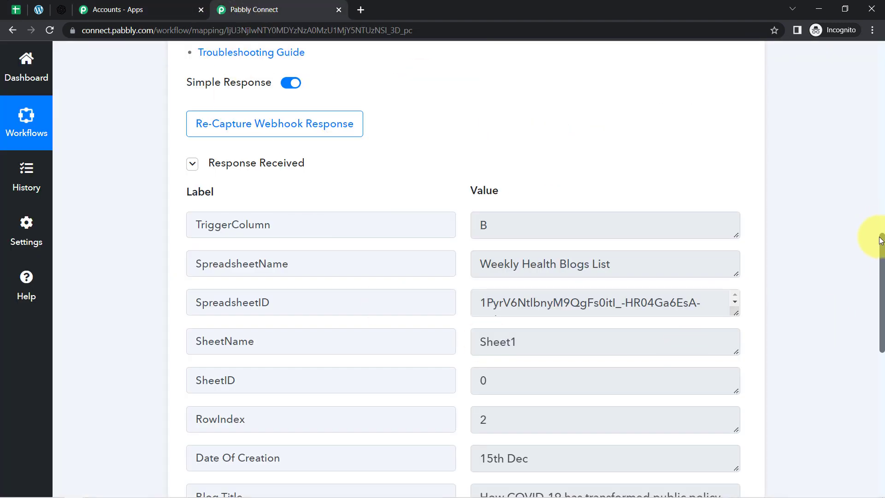
pyautogui.moveTo(883, 244); pyautogui.dragTo(882, 267)
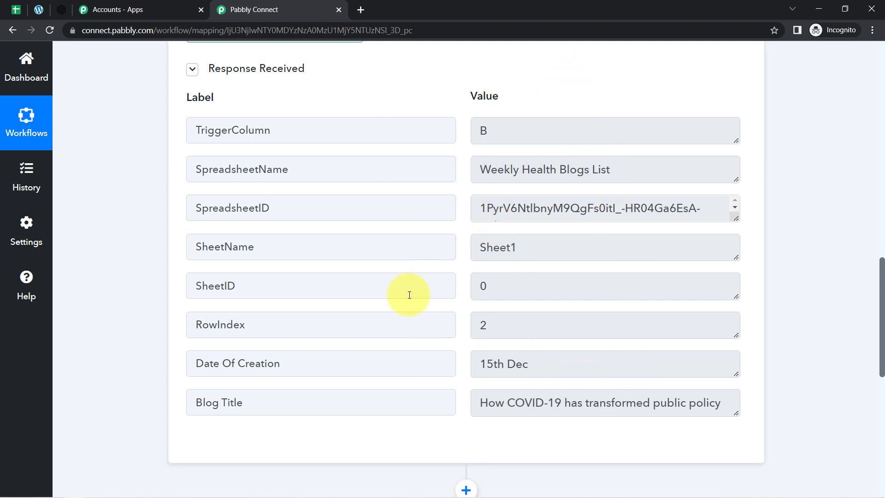
pyautogui.moveTo(220, 137); pyautogui.dragTo(296, 134)
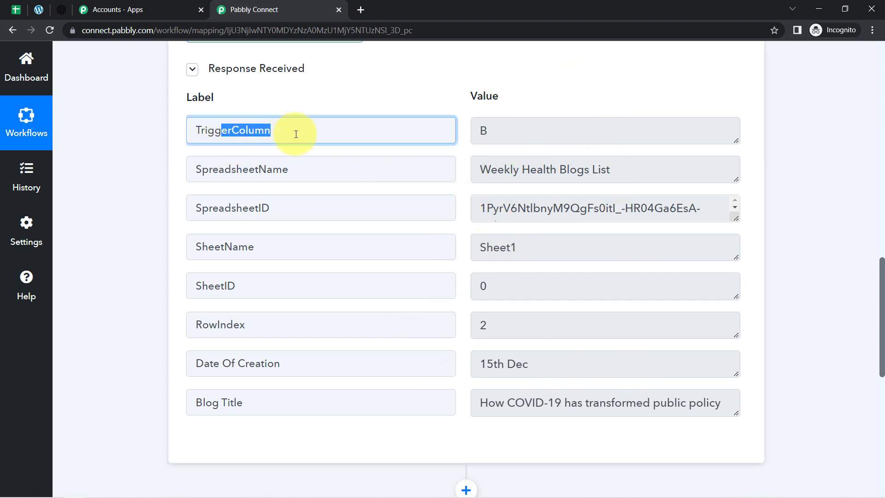
pyautogui.moveTo(529, 135); pyautogui.dragTo(442, 140)
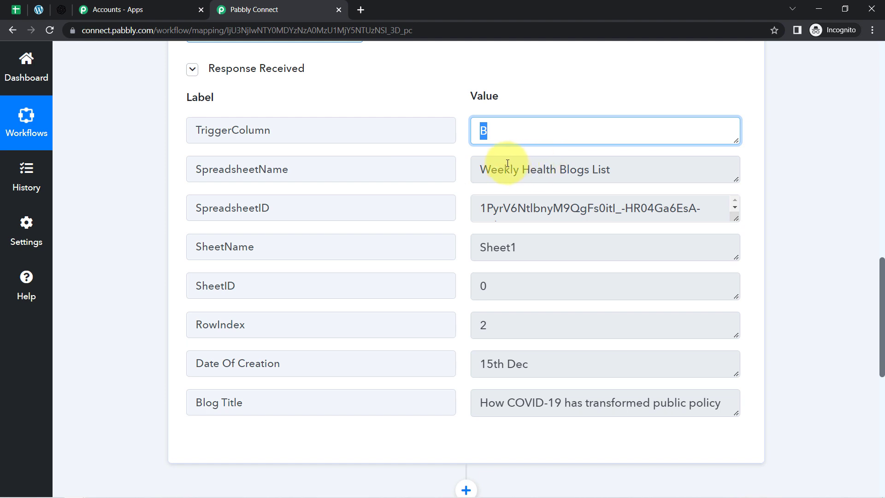
pyautogui.moveTo(504, 169); pyautogui.dragTo(609, 178)
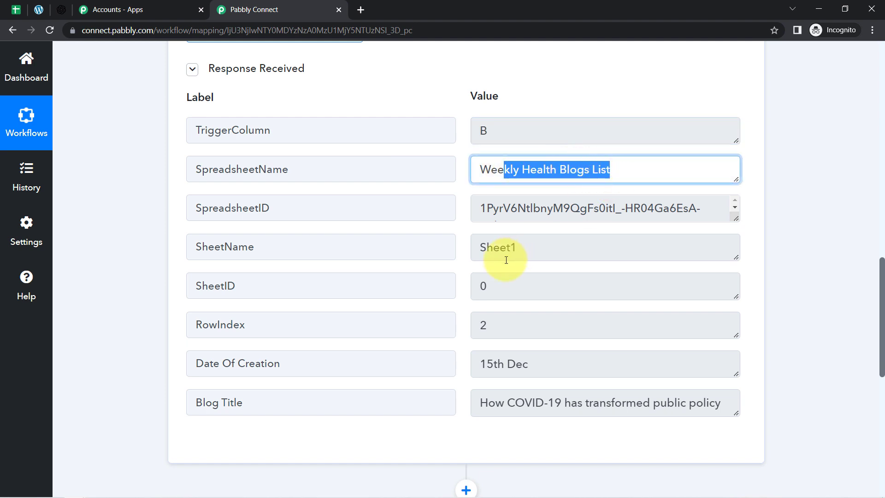
pyautogui.moveTo(510, 247); pyautogui.dragTo(460, 256)
pyautogui.moveTo(489, 325); pyautogui.dragTo(455, 326)
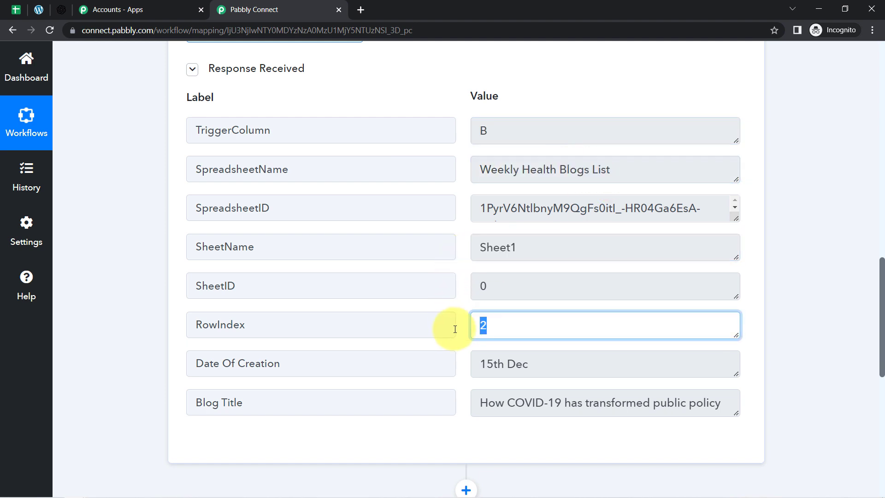
pyautogui.moveTo(530, 364); pyautogui.dragTo(495, 363)
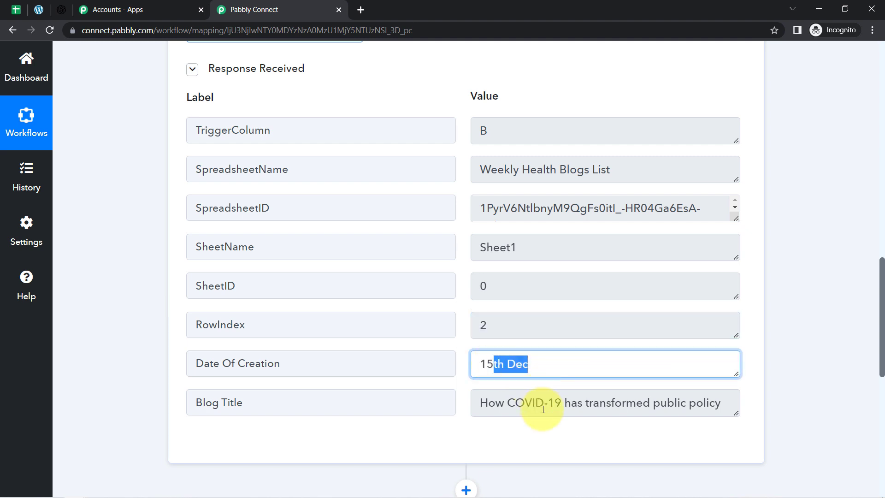
pyautogui.tripleClick(528, 402)
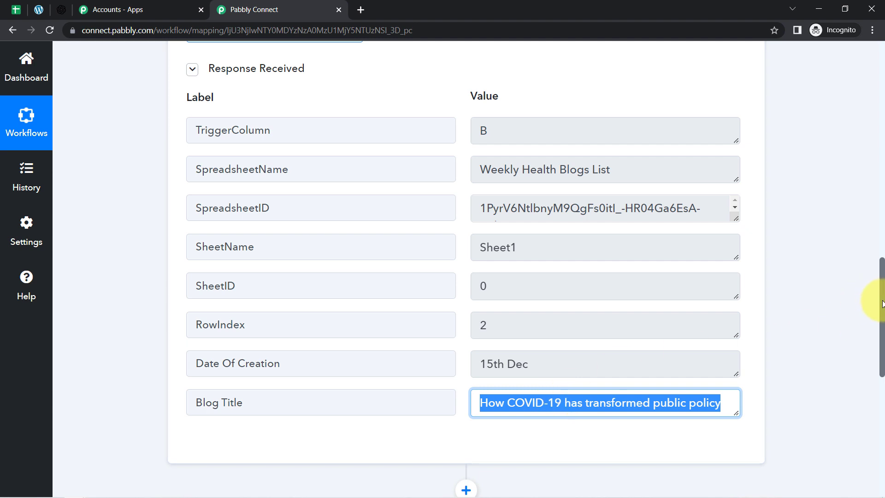
pyautogui.moveTo(883, 304); pyautogui.dragTo(877, 387)
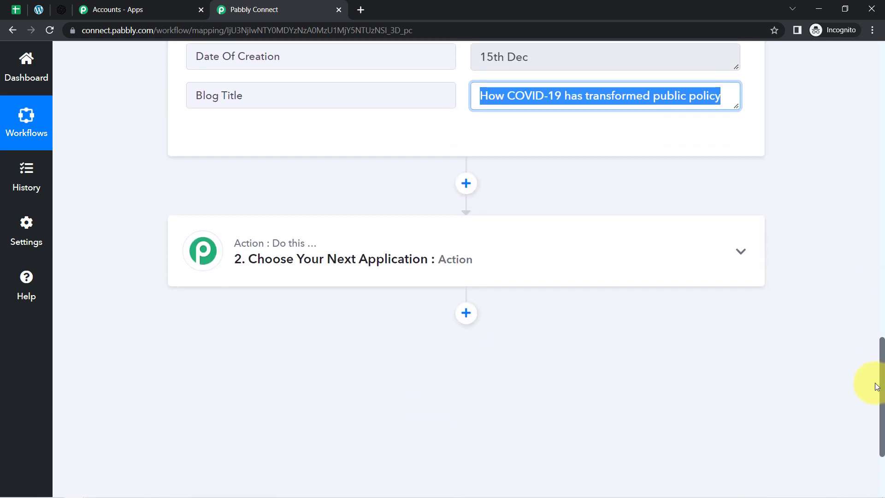
# - Set up the workflow's second step with OpenAI as the app and Generate Content as the action event
pyautogui.click(318, 257)
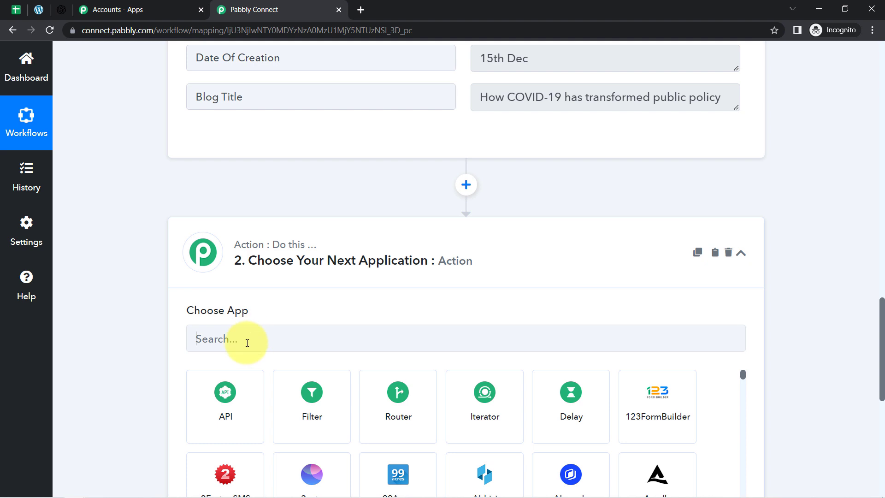
pyautogui.write('open')
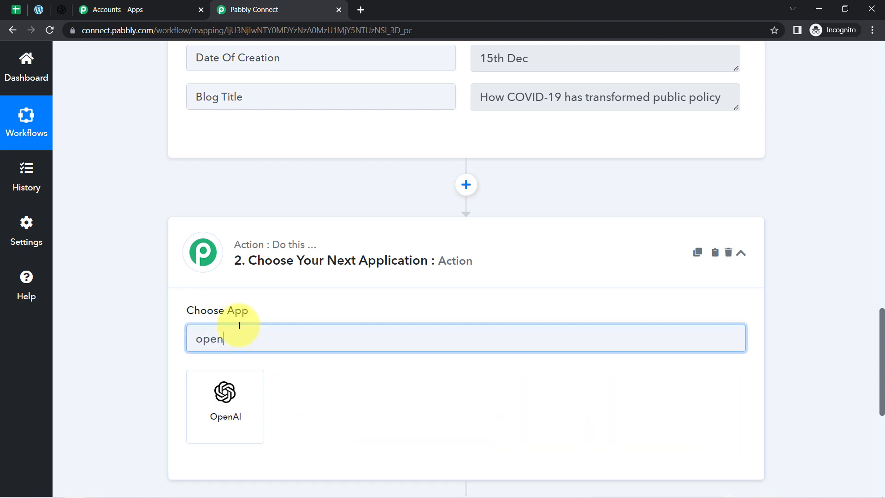
pyautogui.click(224, 417)
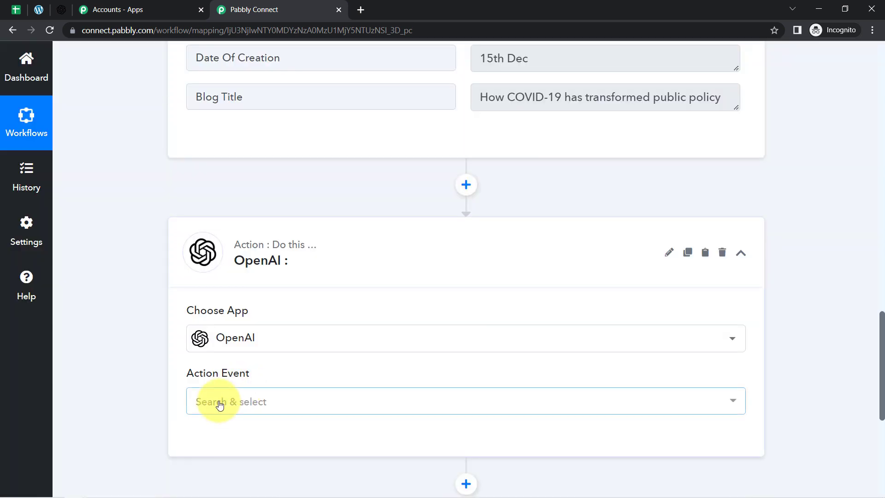
pyautogui.click(219, 406)
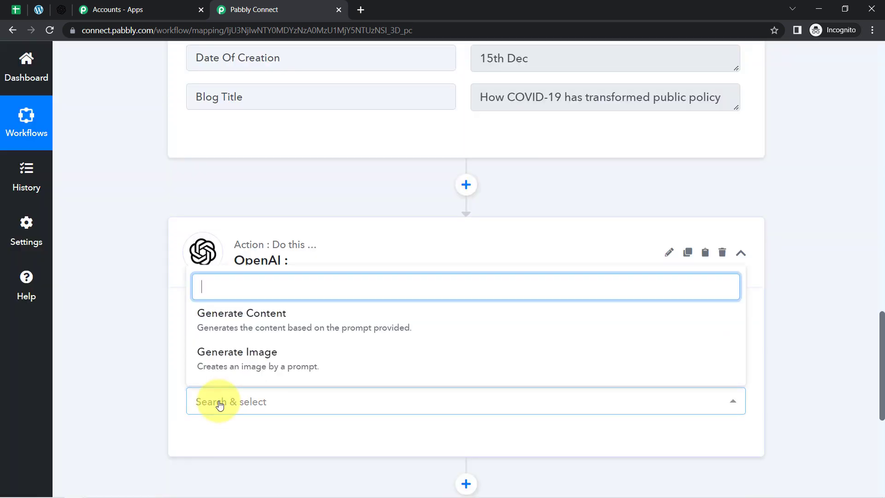
pyautogui.click(234, 325)
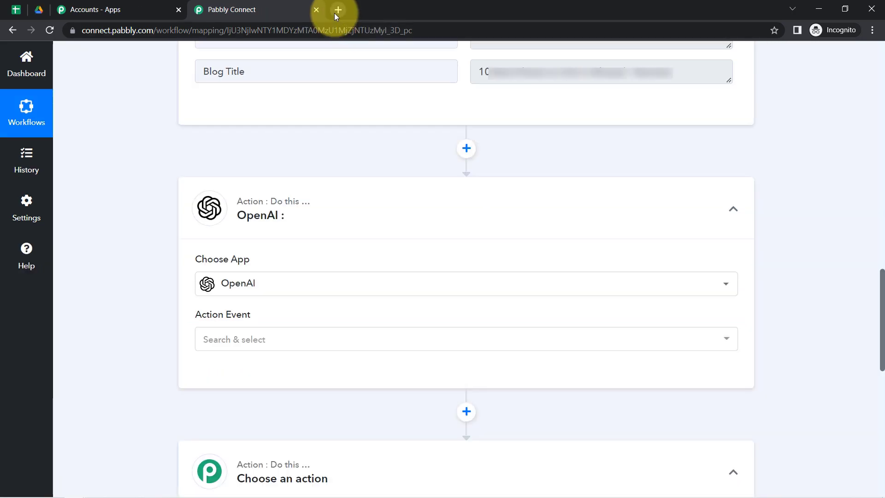
# - Open openai.com in a new browser tab and go to its API page
pyautogui.click(334, 13)
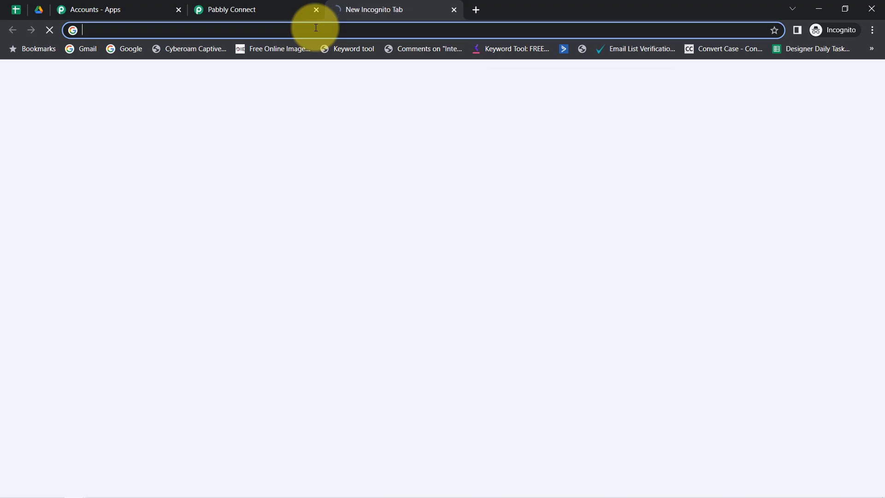
pyautogui.write('openai')
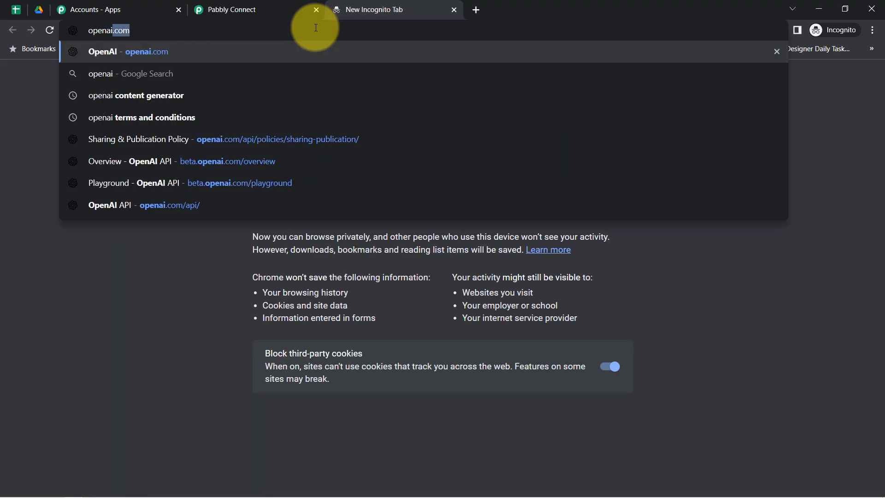
pyautogui.press('Return')
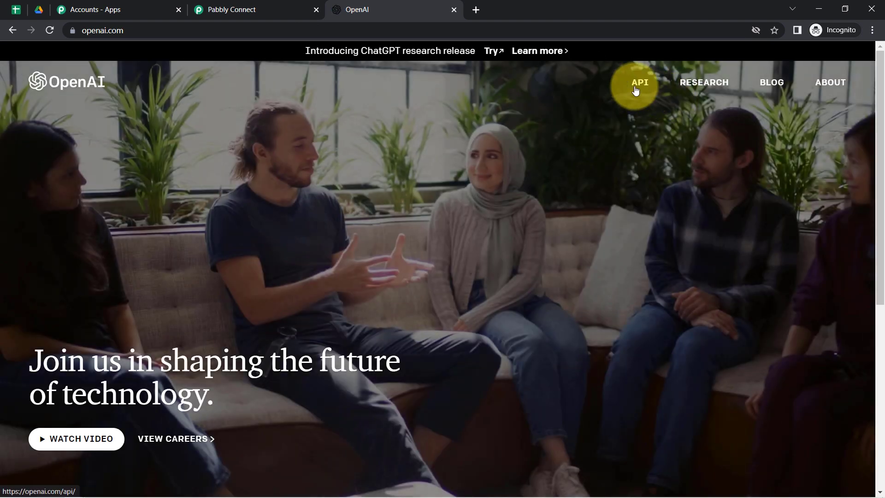
pyautogui.click(637, 88)
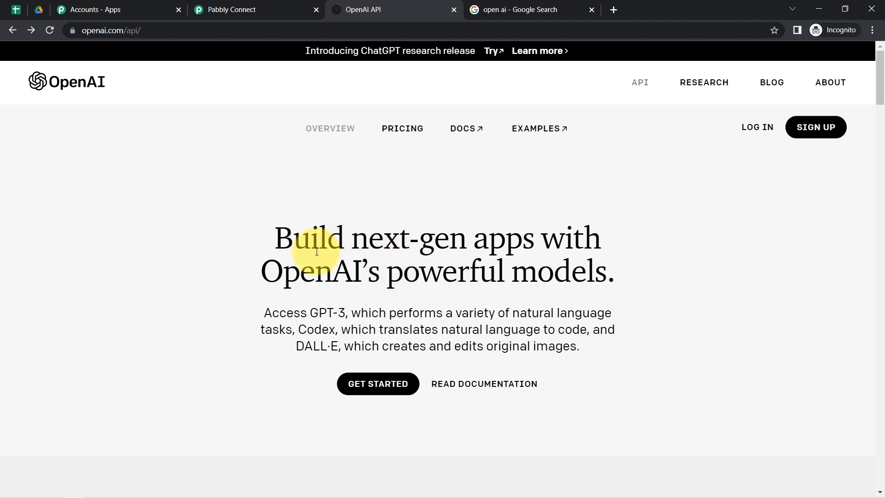
# - Log in to the OpenAI API account from the API page
pyautogui.moveTo(316, 270); pyautogui.dragTo(588, 248)
pyautogui.click(473, 251)
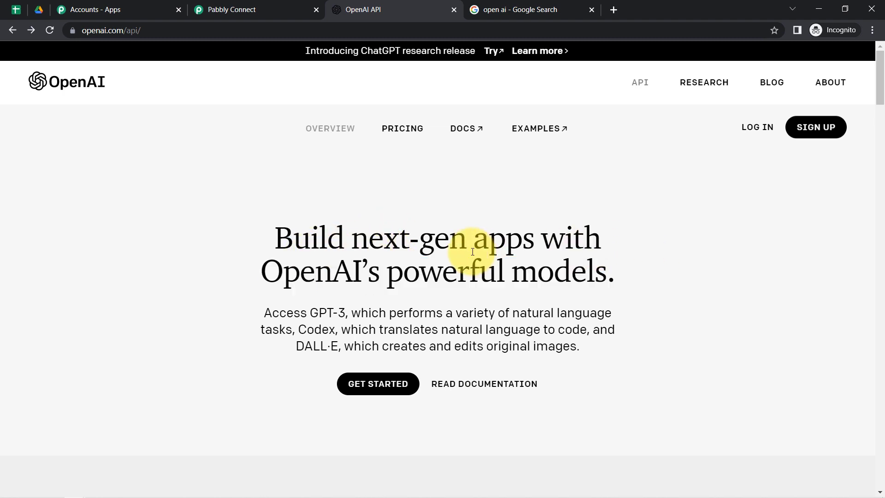
pyautogui.click(747, 129)
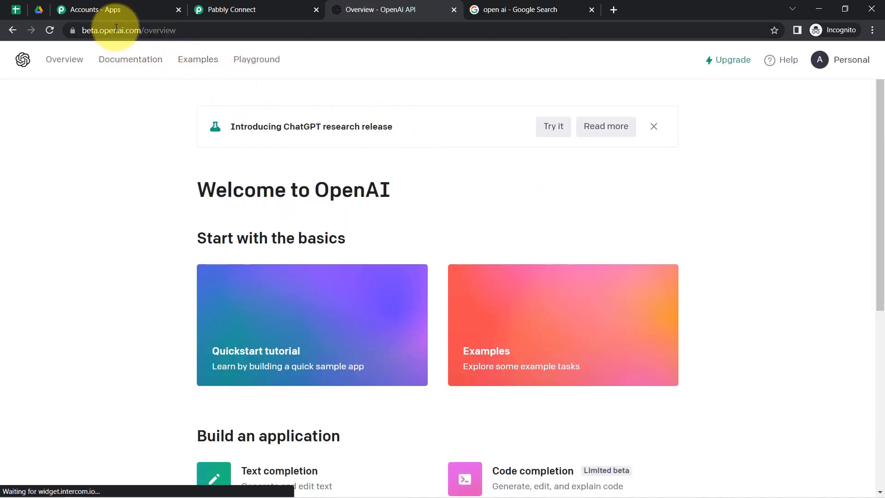
pyautogui.click(872, 30)
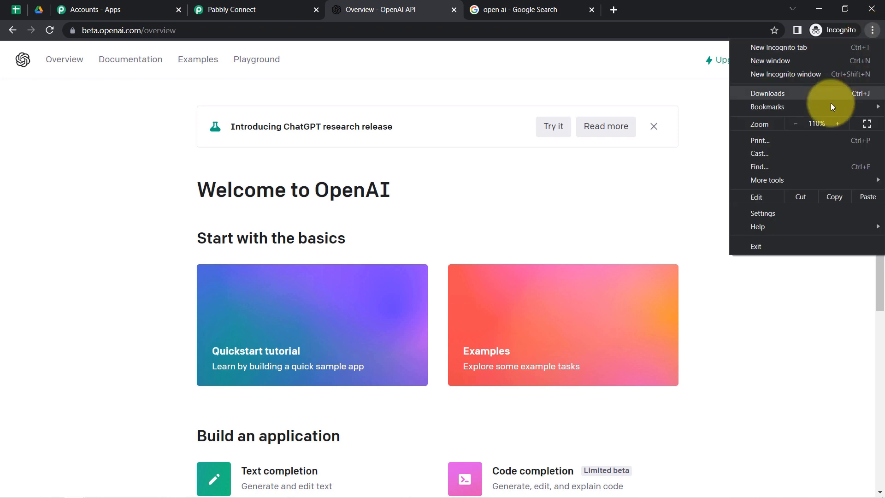
pyautogui.click(76, 239)
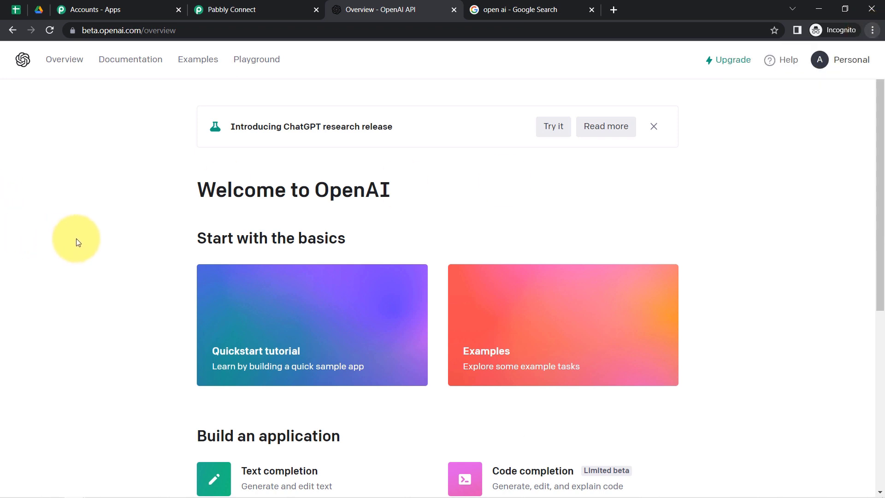
# - Open the OpenAI Playground, close the Get started guide, and submit the prompt "Write a story on Dog"
pyautogui.click(256, 58)
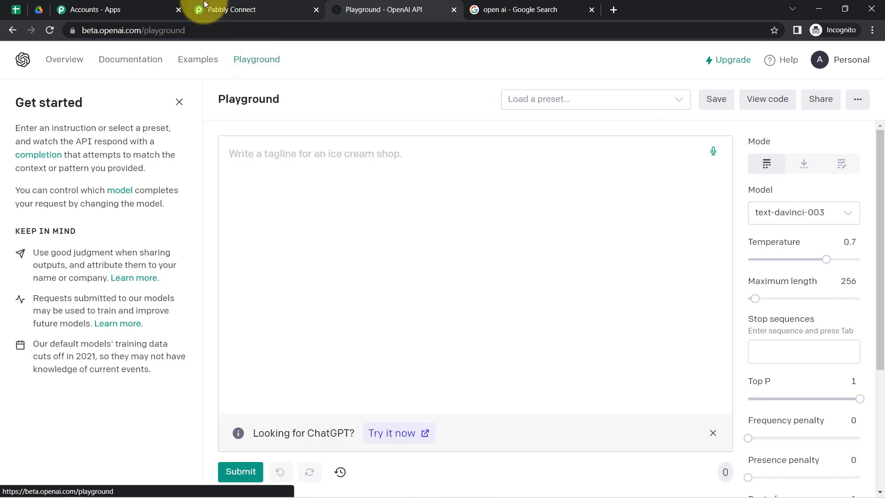
pyautogui.click(179, 102)
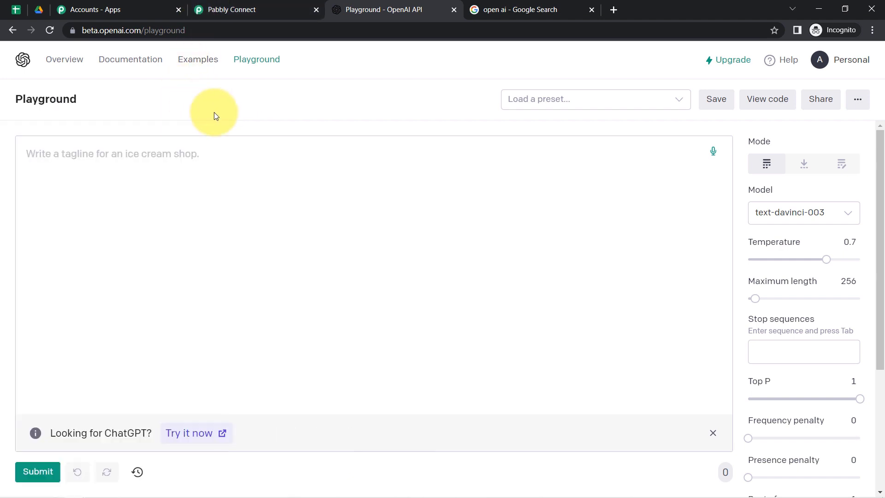
pyautogui.click(140, 150)
pyautogui.write('Write a stroy on Dog')
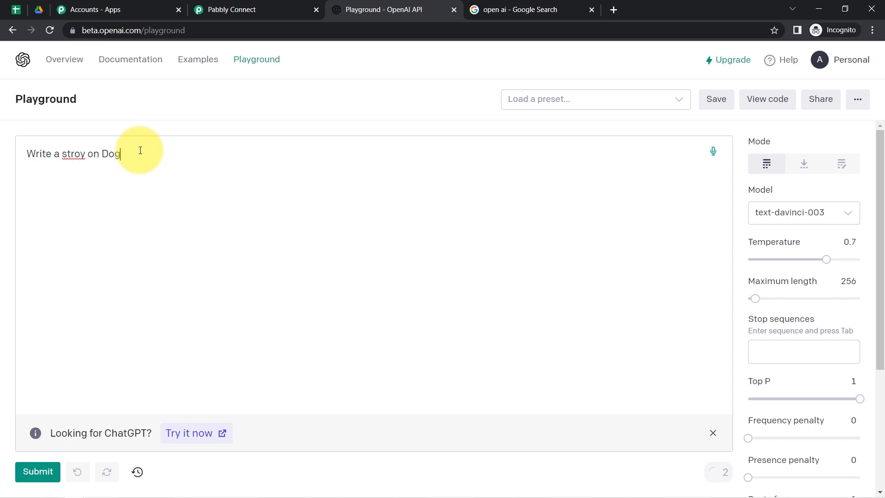
pyautogui.rightClick(73, 157)
pyautogui.click(95, 165)
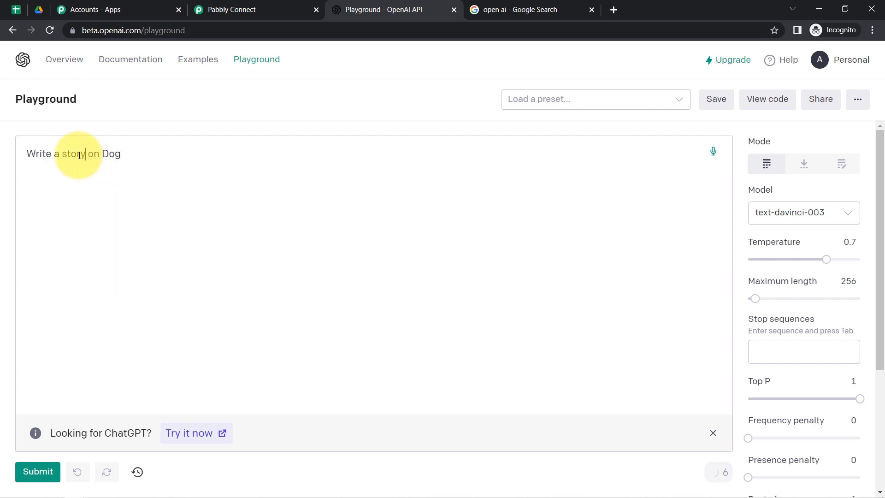
pyautogui.click(29, 475)
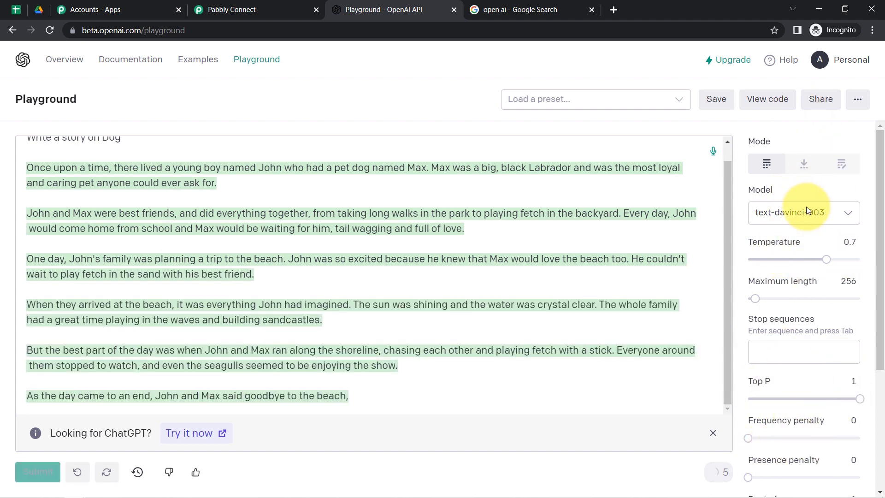
# - Read through the generated dog story, and clear the prompt and story from the Playground
pyautogui.moveTo(88, 168); pyautogui.dragTo(276, 168)
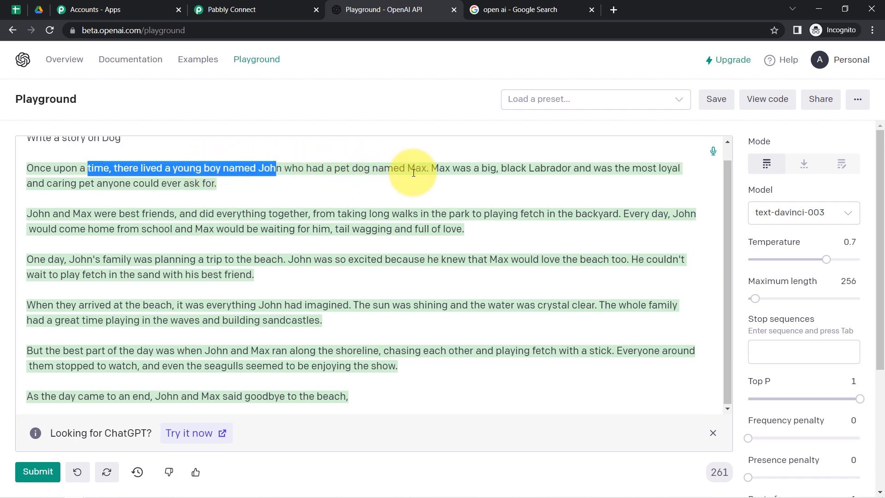
pyautogui.moveTo(445, 168); pyautogui.dragTo(649, 175)
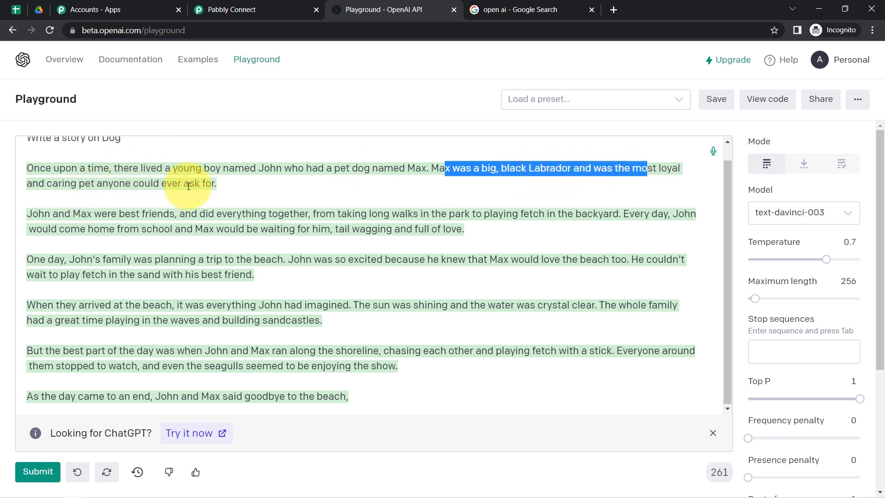
pyautogui.click(195, 203)
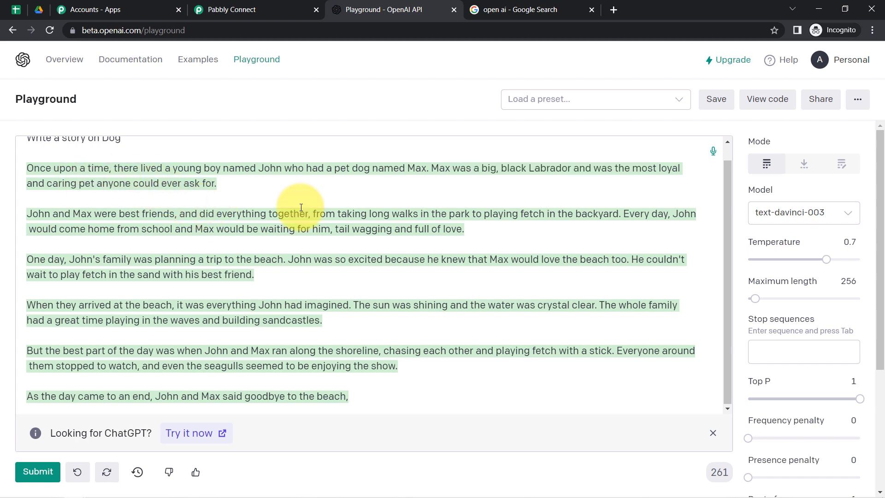
pyautogui.scroll(1, 733, 237)
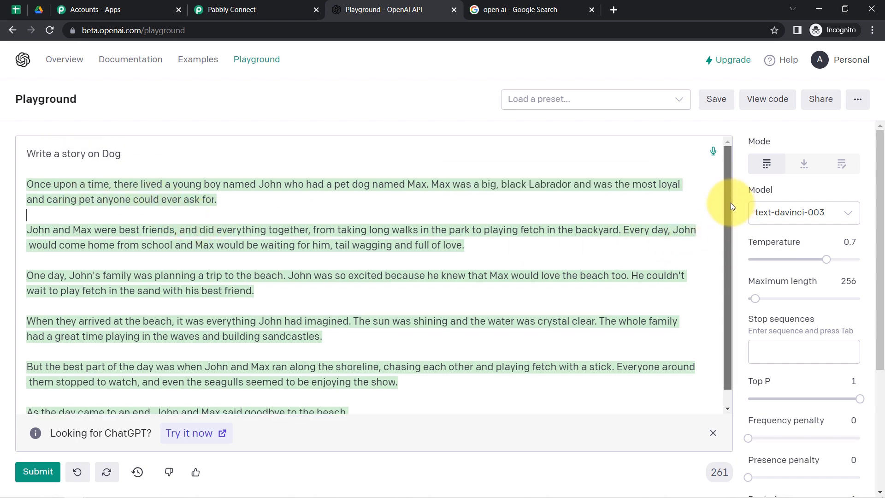
pyautogui.moveTo(42, 154); pyautogui.dragTo(113, 215)
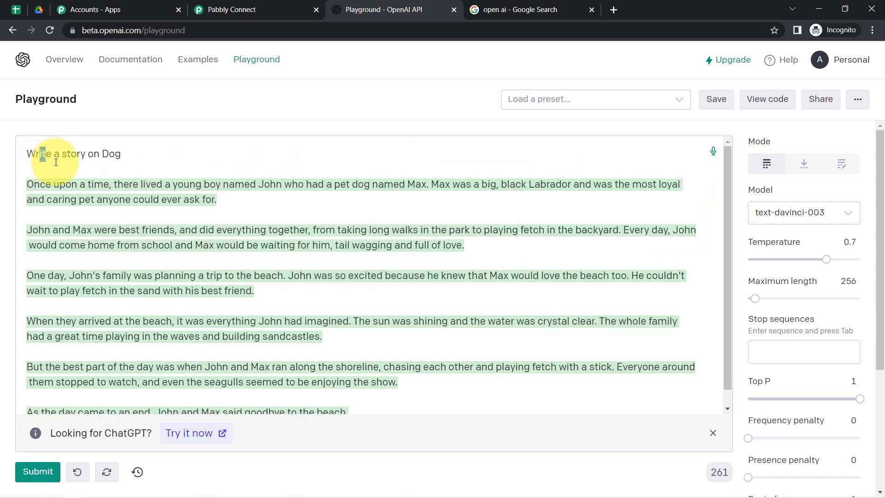
pyautogui.moveTo(39, 154); pyautogui.dragTo(468, 450)
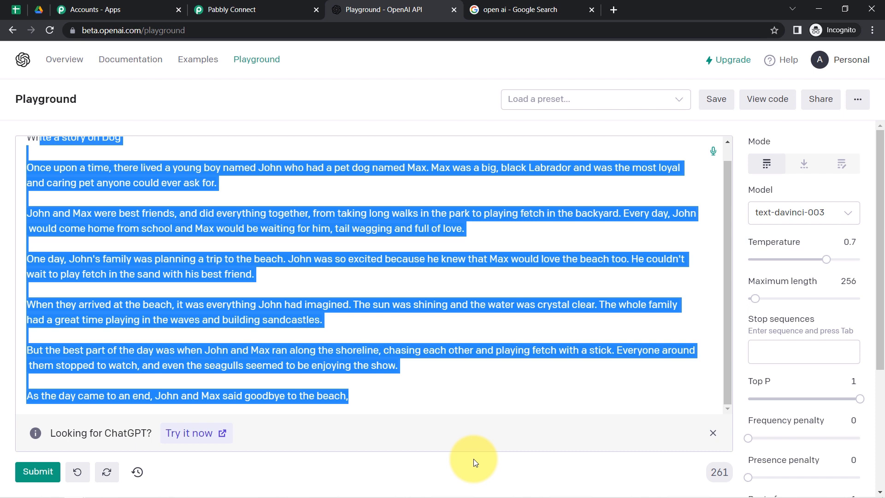
pyautogui.press('BackSpace')
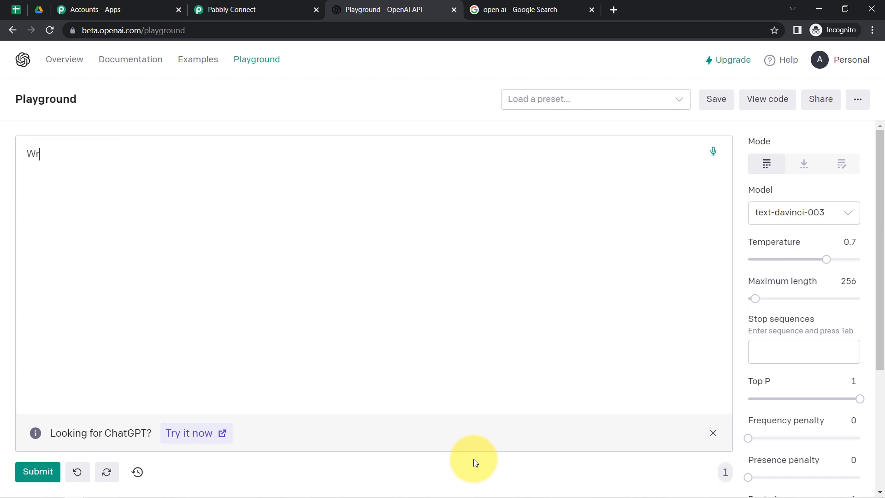
pyautogui.press('BackSpace')
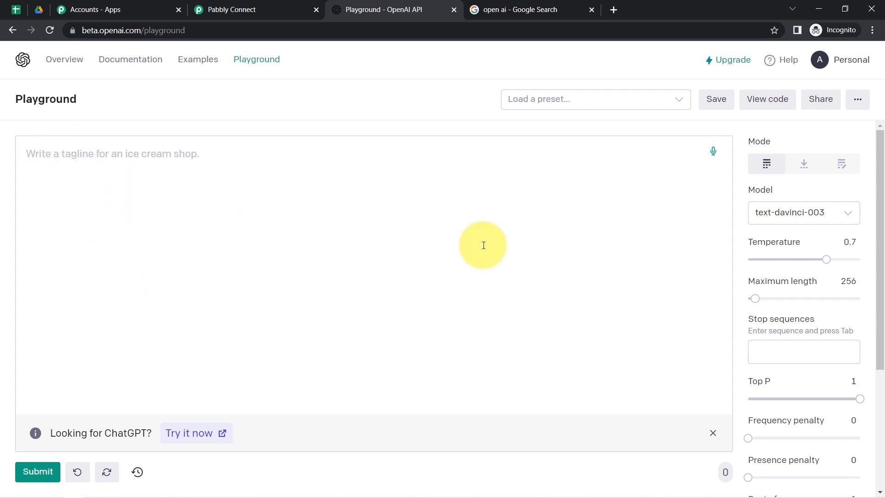
# - Examine the Playground's available models and the descriptions of the Model, Temperature, Maximum length and Stop sequences settings
pyautogui.moveTo(881, 176); pyautogui.dragTo(881, 135)
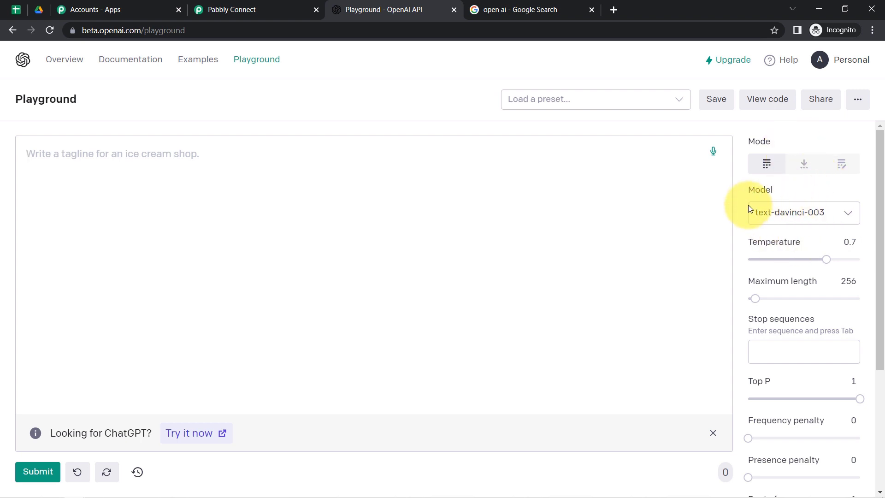
pyautogui.moveTo(777, 191)
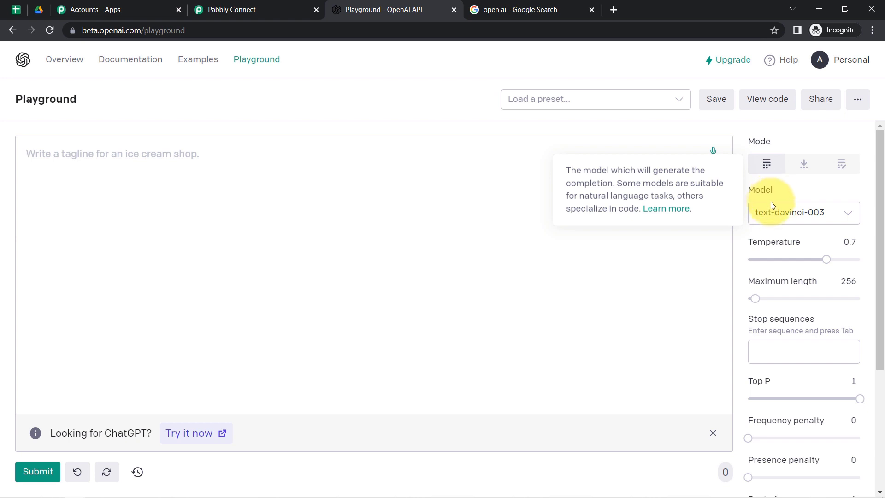
pyautogui.click(770, 212)
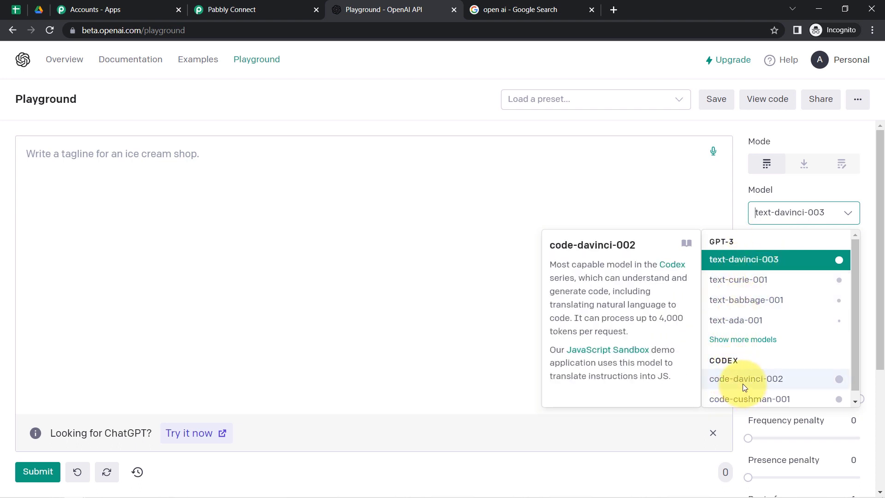
pyautogui.click(757, 187)
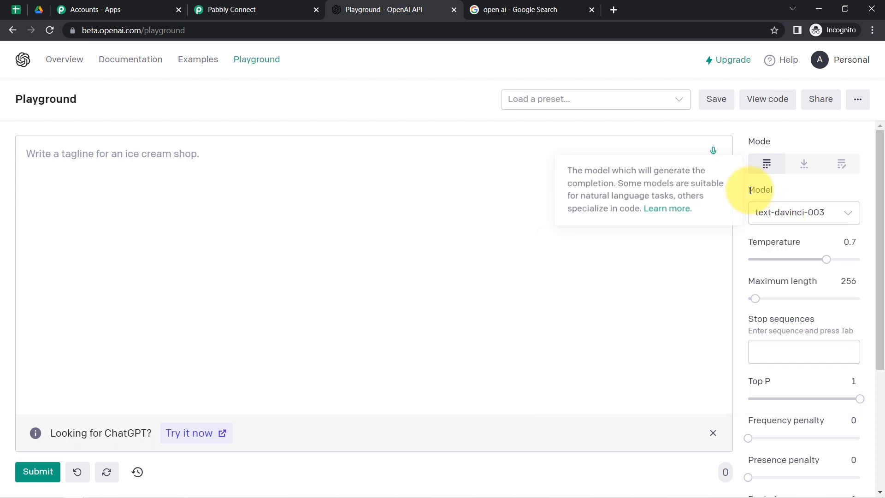
pyautogui.scroll(-1, 871, 205)
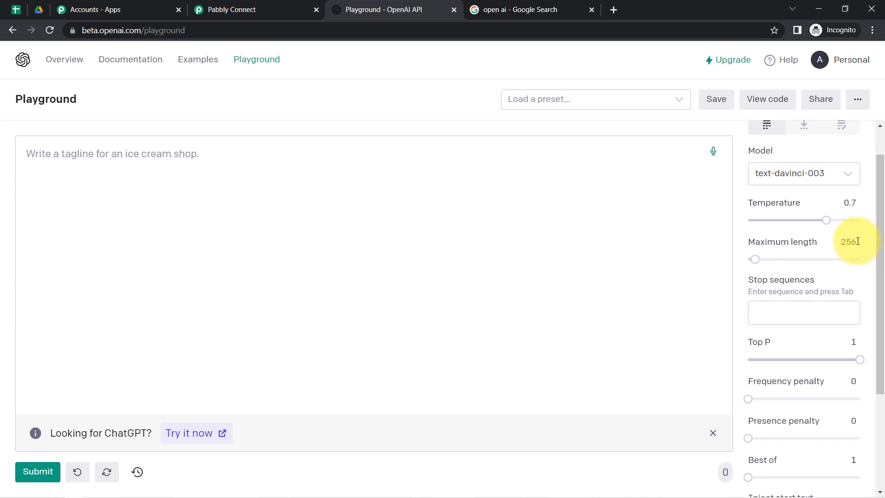
pyautogui.moveTo(826, 219)
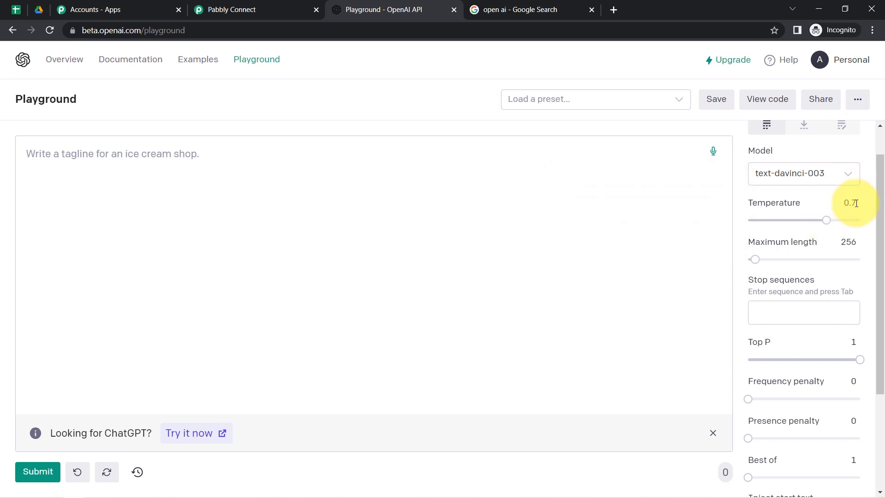
pyautogui.scroll(-1, 881, 213)
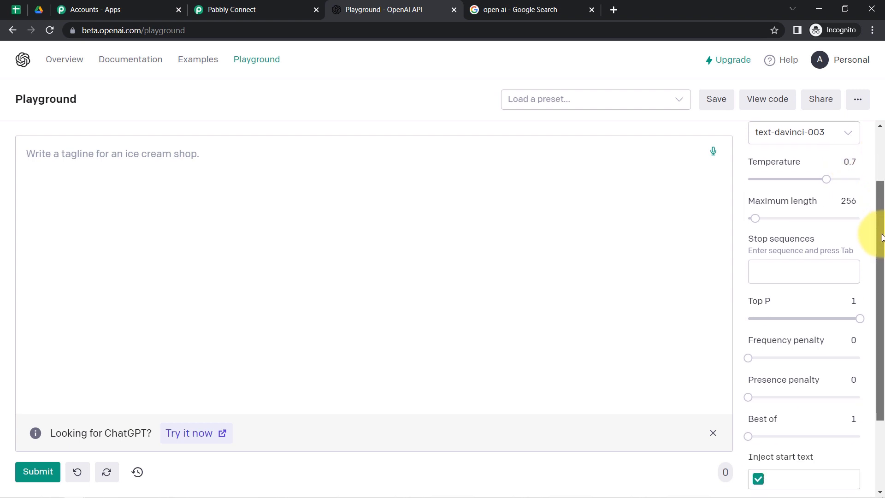
pyautogui.moveTo(791, 203)
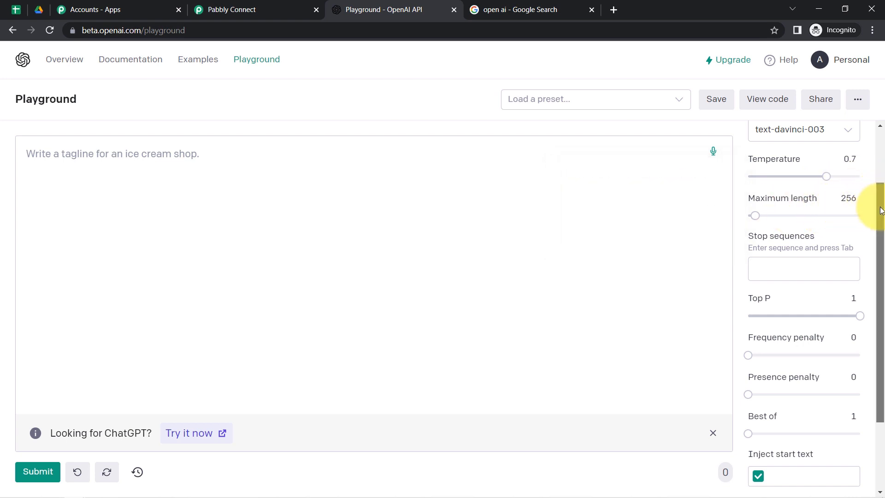
pyautogui.moveTo(882, 198); pyautogui.dragTo(883, 238)
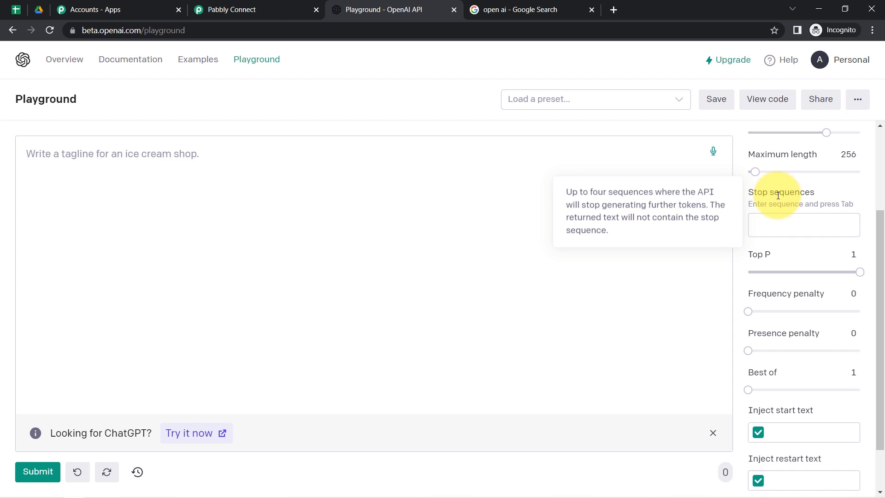
# - Try entering //## as a stop sequence
pyautogui.click(780, 221)
pyautogui.write('//###')
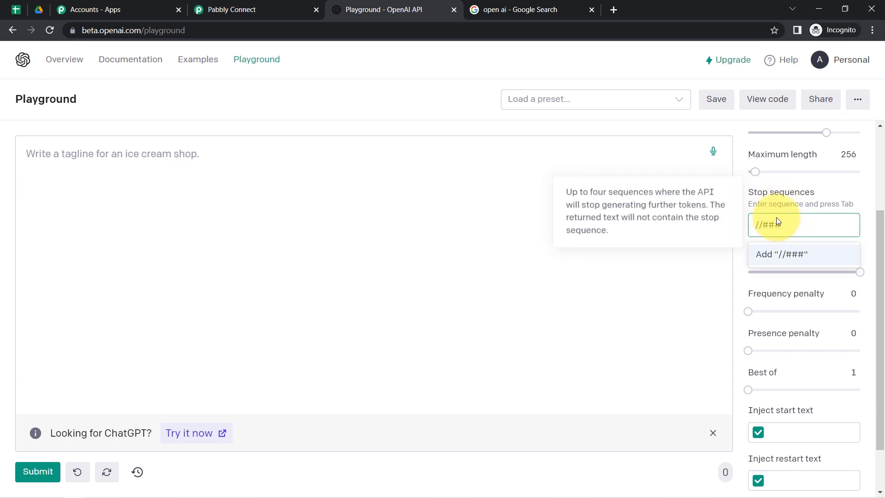
pyautogui.press('BackSpace')
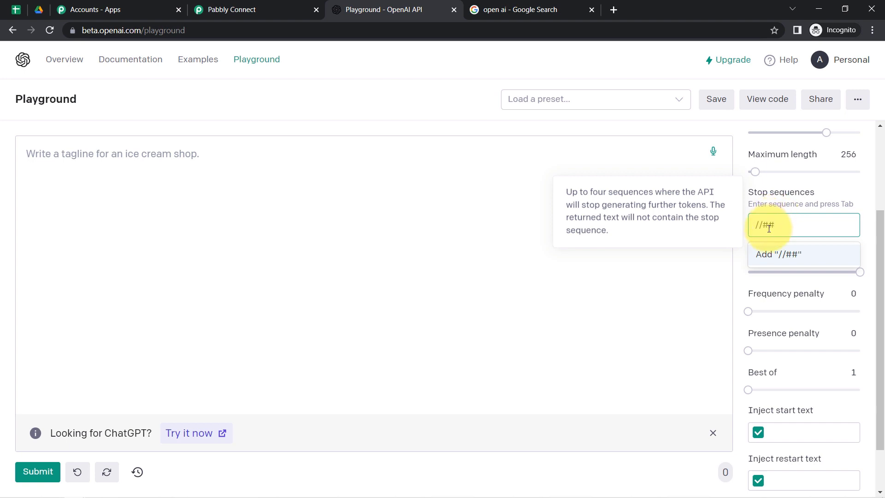
pyautogui.doubleClick(769, 228)
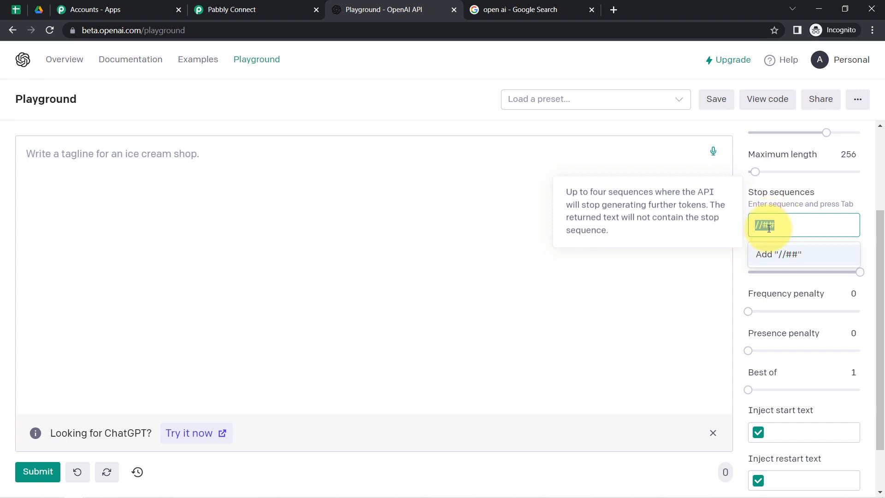
# - Write the Playground prompt "Write a reply for this -" followed on a separate line by "Thank you fir sharing this video on YouTube"
pyautogui.click(99, 159)
pyautogui.write('W')
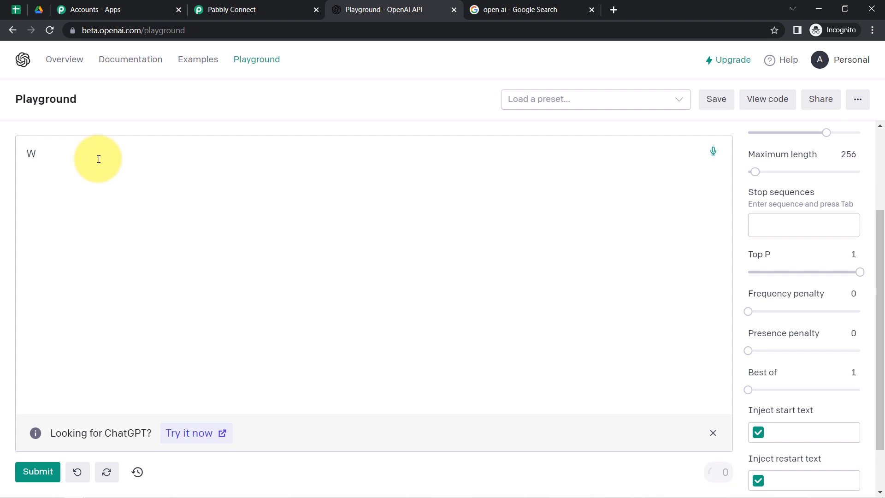
pyautogui.write('rite a reply for this')
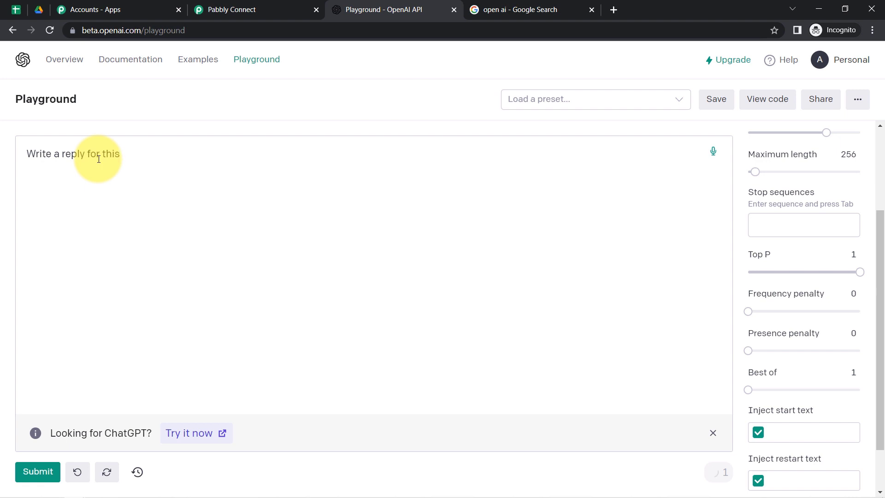
pyautogui.write(' -')
pyautogui.press('Return')
pyautogui.write('Thank you fir sharing th')
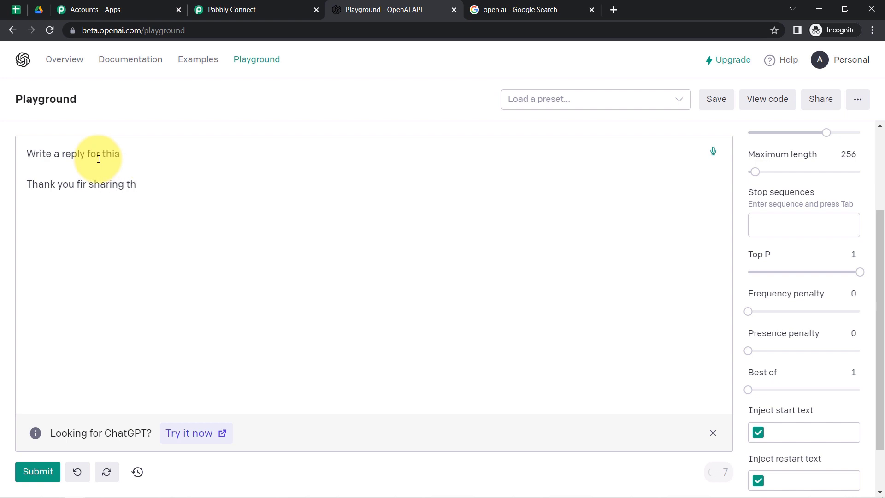
pyautogui.write('is video on youtube')
pyautogui.hotkey('ctrl', 'Left')
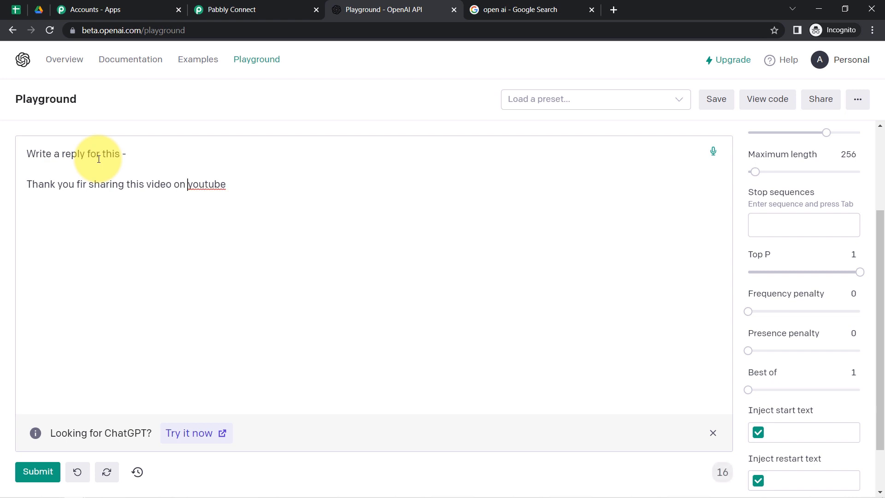
pyautogui.press('Delete')
pyautogui.write('Y')
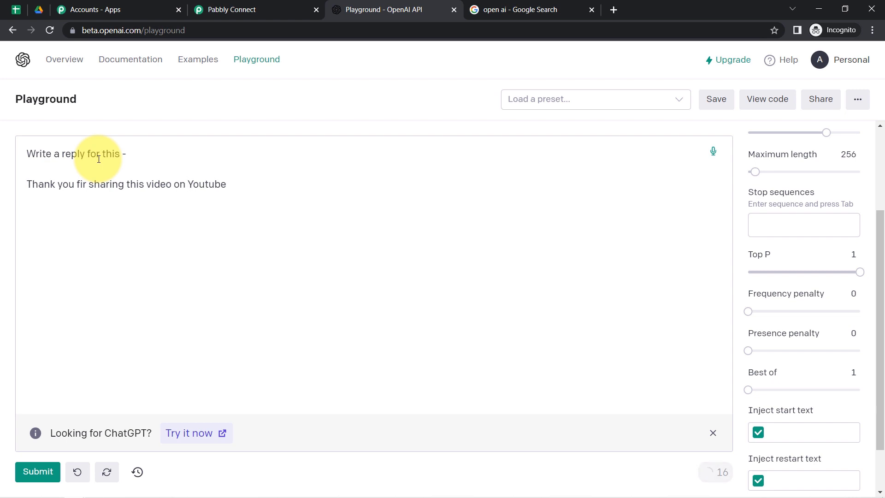
pyautogui.press('Delete')
pyautogui.write('T')
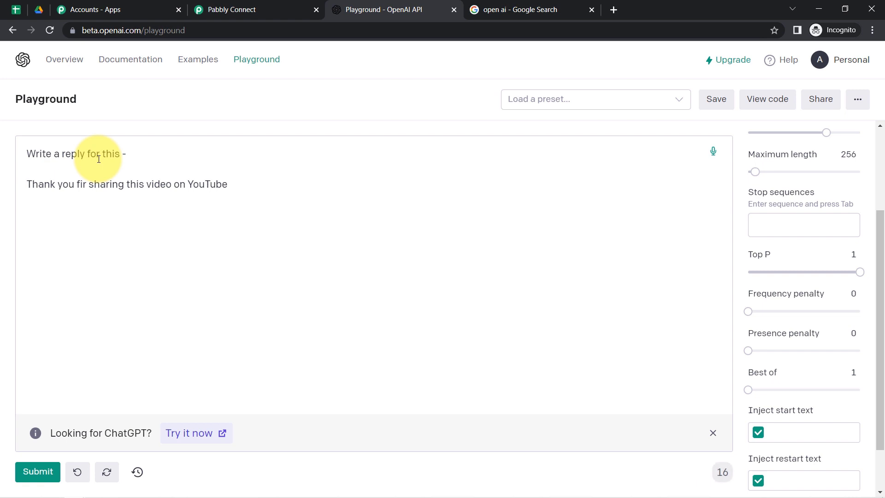
# - Add //## on its own line at the end of the prompt and submit it
pyautogui.press('End')
pyautogui.press('Return')
pyautogui.press('Return')
pyautogui.write('//##')
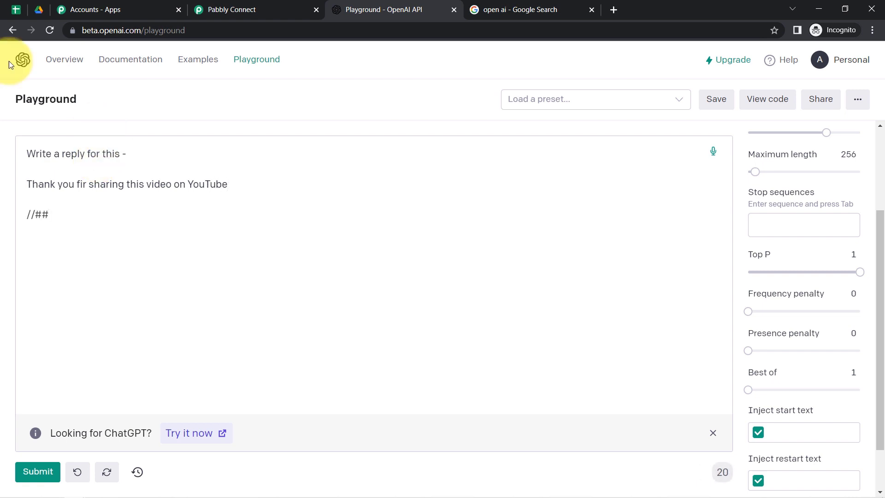
pyautogui.moveTo(59, 217); pyautogui.dragTo(1, 219)
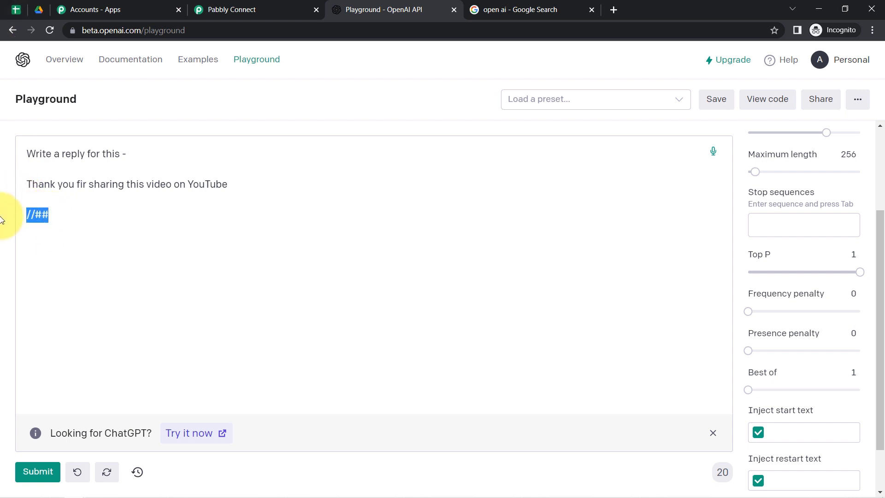
pyautogui.moveTo(38, 184); pyautogui.dragTo(253, 188)
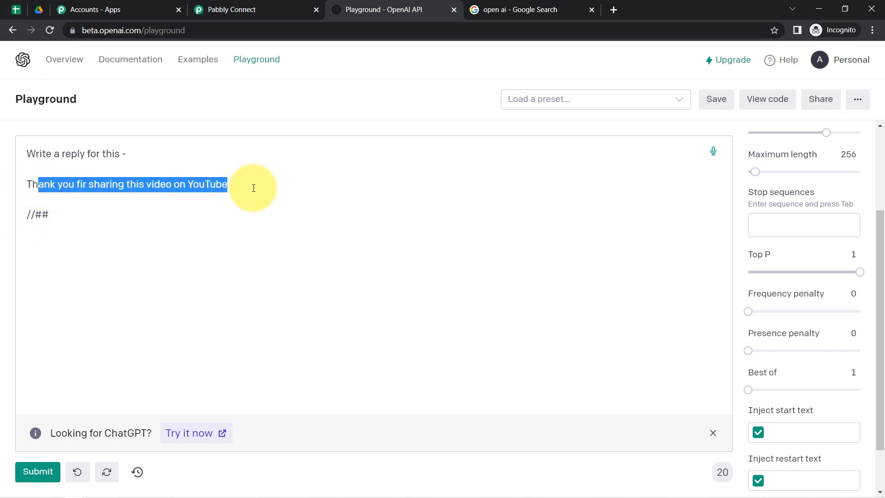
pyautogui.click(202, 188)
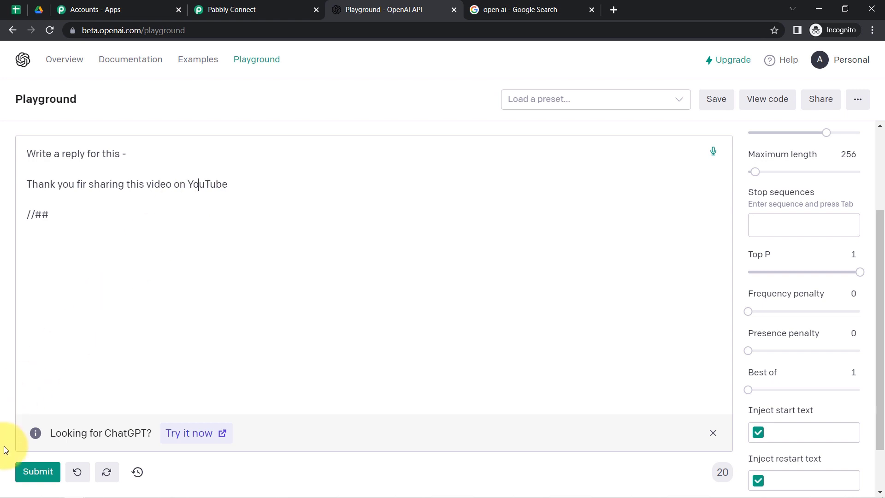
pyautogui.click(28, 472)
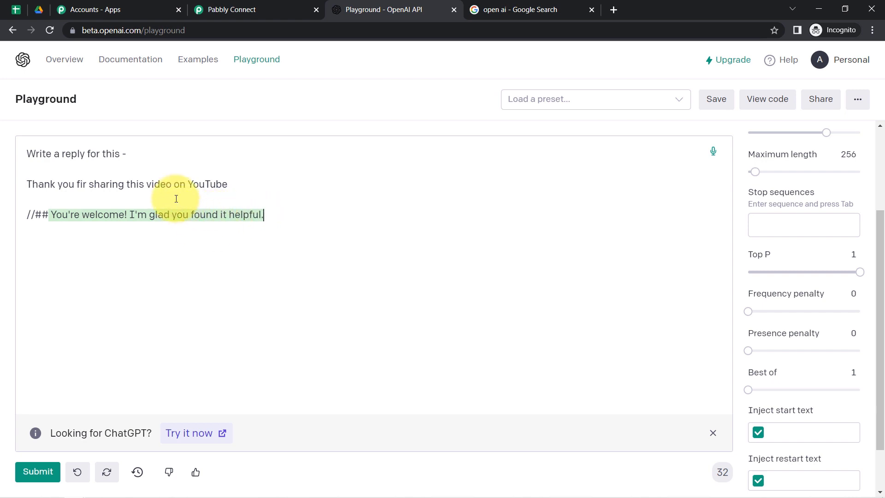
# - Read the generated reply following the //## marker, and examine the Top P, Frequency penalty, Presence penalty and Best of settings
pyautogui.moveTo(60, 155); pyautogui.dragTo(118, 158)
pyautogui.moveTo(89, 214); pyautogui.dragTo(221, 218)
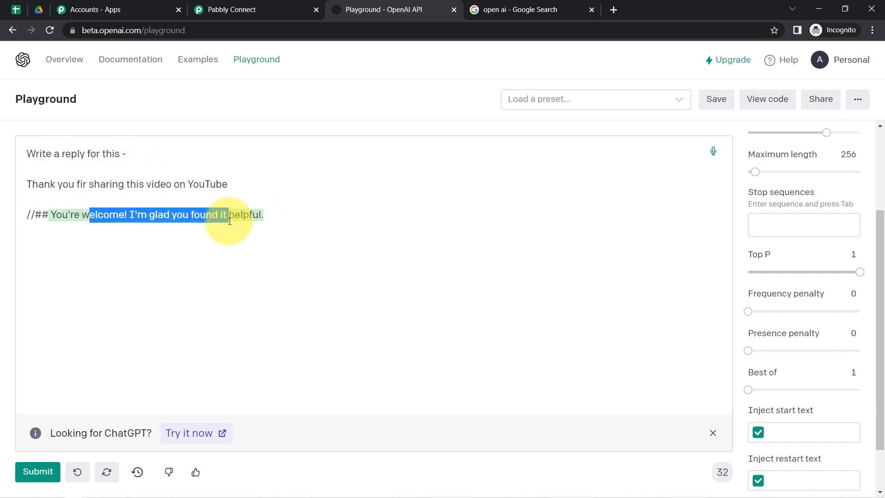
pyautogui.click(106, 217)
pyautogui.moveTo(49, 215); pyautogui.dragTo(27, 215)
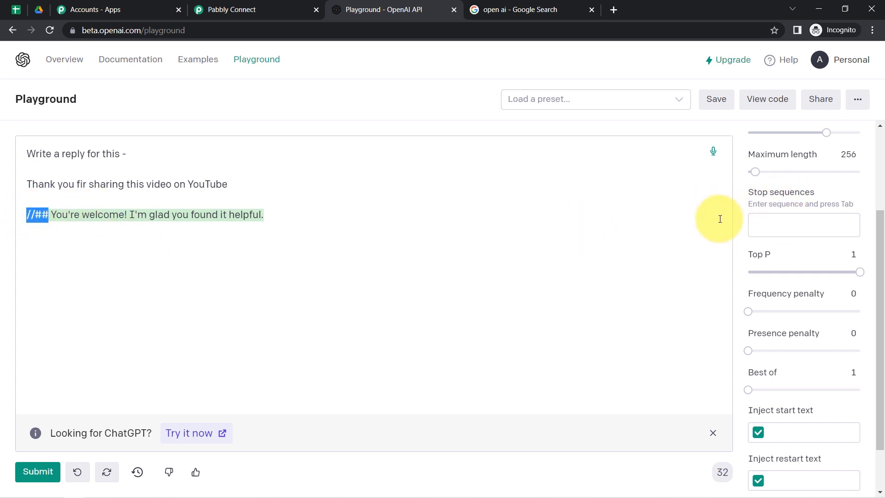
pyautogui.moveTo(733, 207)
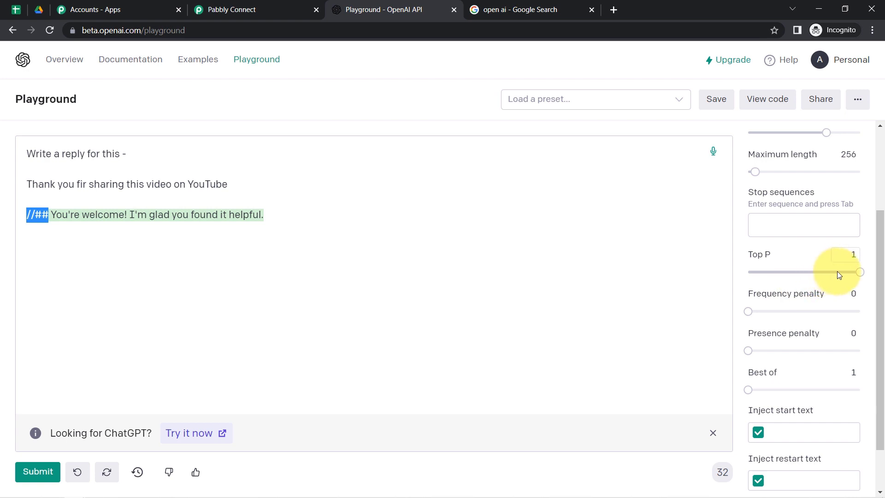
pyautogui.moveTo(861, 270)
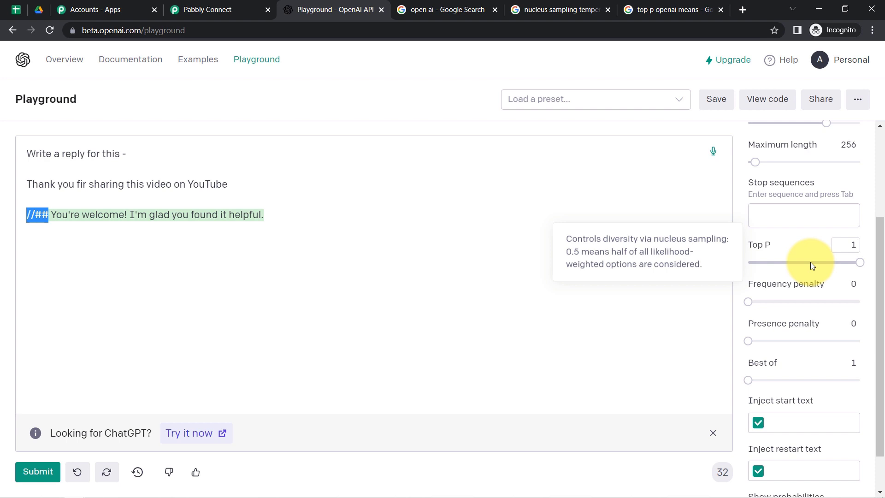
pyautogui.moveTo(813, 300)
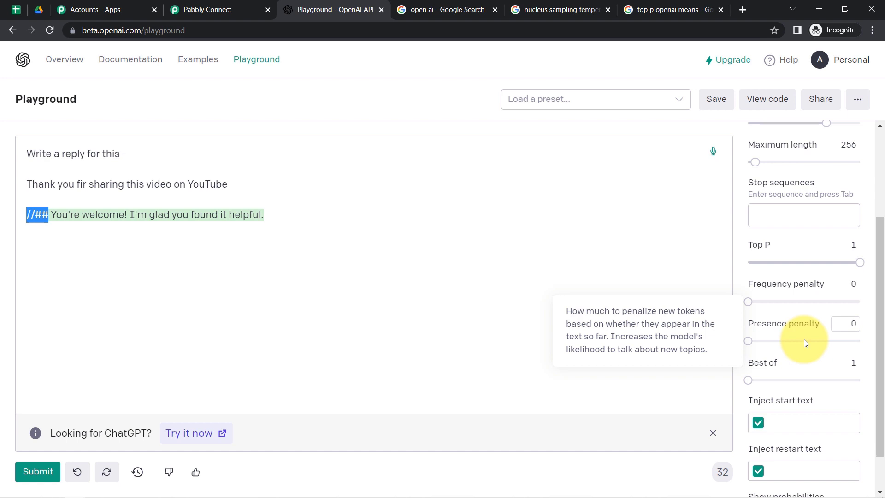
pyautogui.moveTo(756, 376)
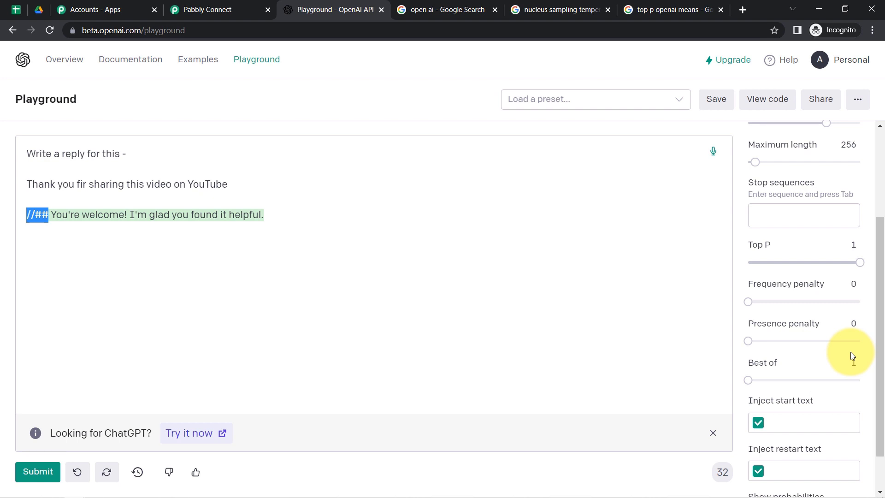
pyautogui.scroll(3, 852, 323)
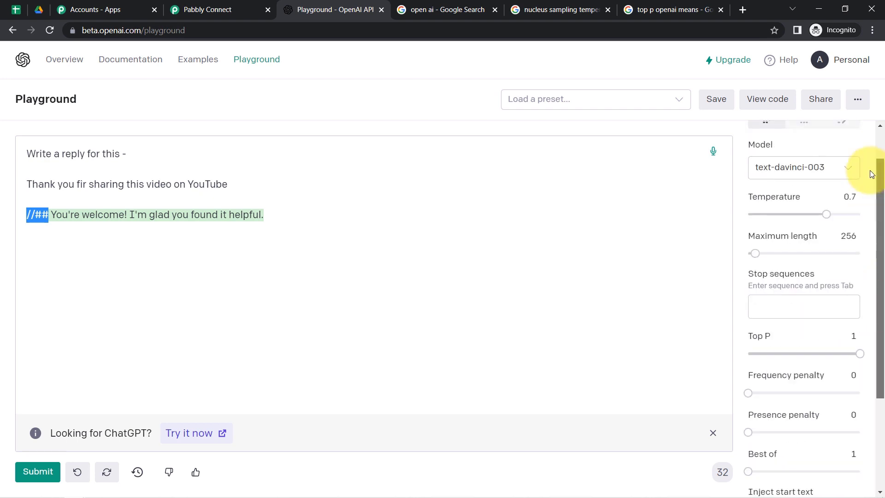
pyautogui.scroll(-2, 849, 281)
pyautogui.scroll(1, 853, 193)
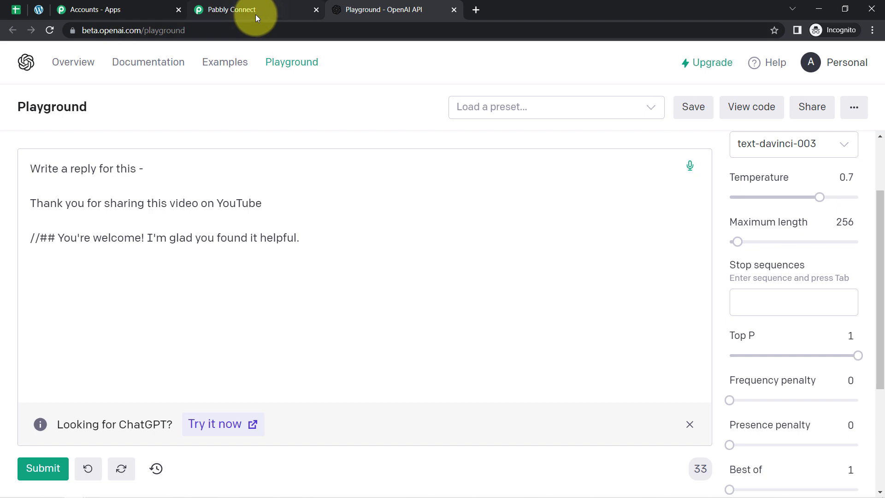
# - Switch to Pabbly Connect, start adding a new OpenAI connection, and open the linked OpenAI API Keys page in a new tab
pyautogui.click(255, 14)
pyautogui.click(203, 434)
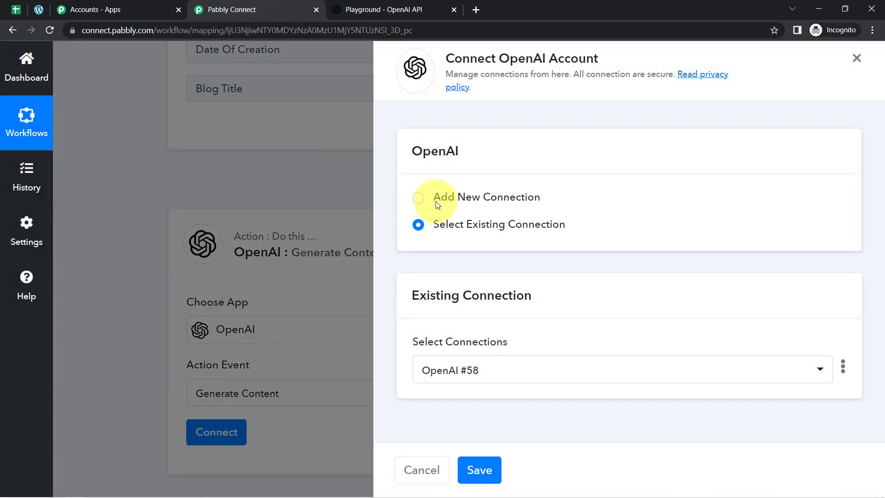
pyautogui.click(480, 197)
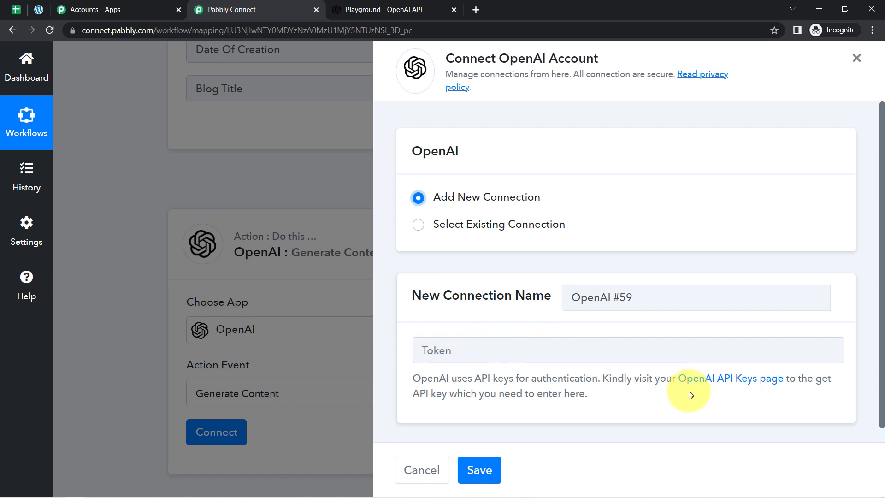
pyautogui.rightClick(727, 384)
pyautogui.click(738, 391)
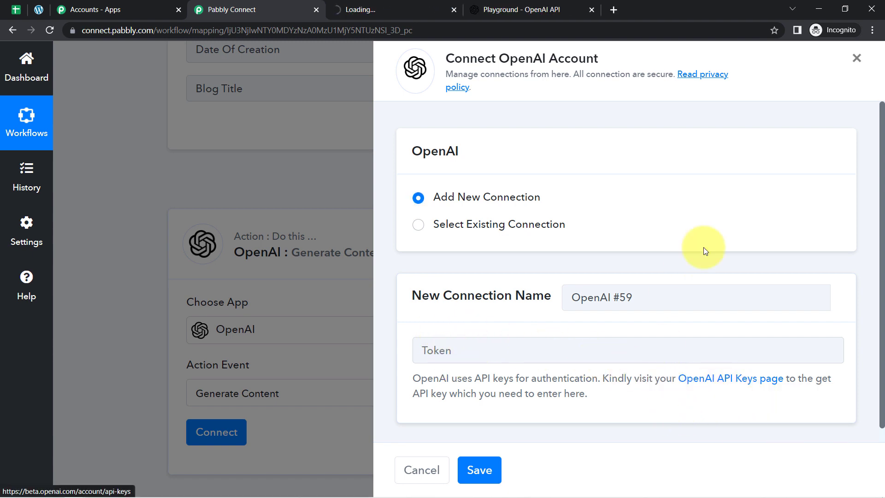
pyautogui.click(413, 10)
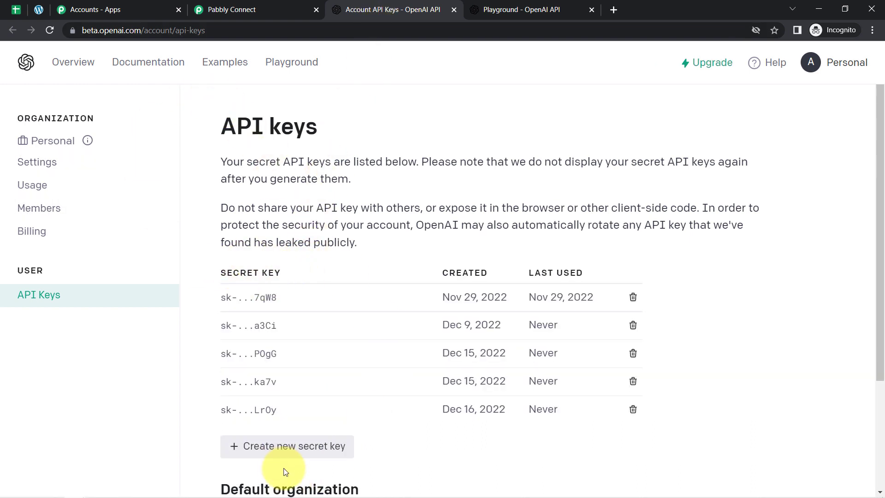
# - Try to create a new OpenAI secret key, and revoke the existing API key created on Dec 16, 2022
pyautogui.click(272, 452)
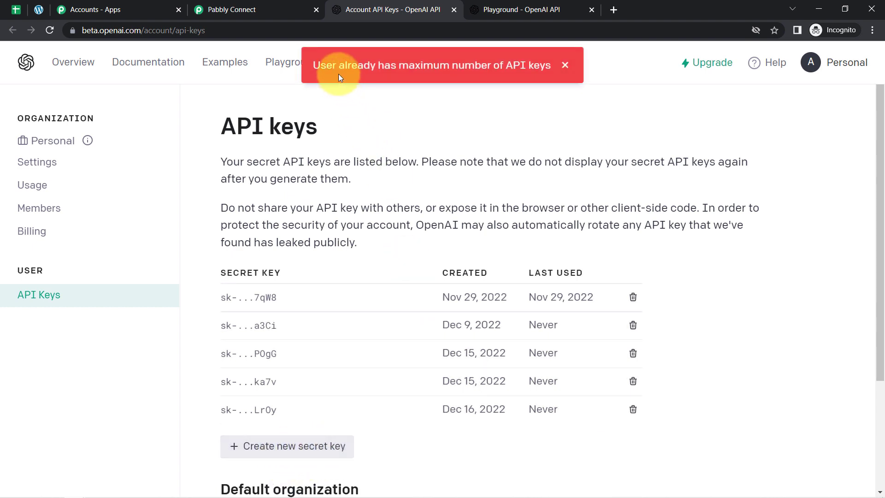
pyautogui.click(565, 67)
pyautogui.click(633, 410)
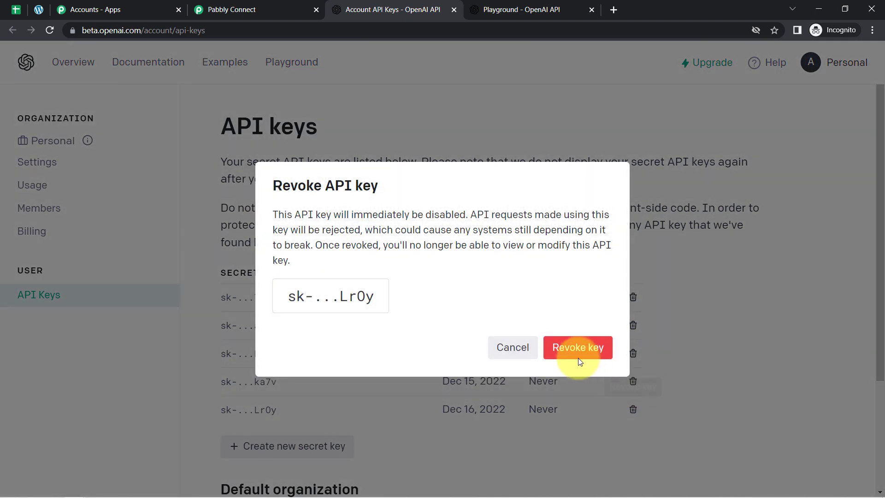
pyautogui.click(566, 349)
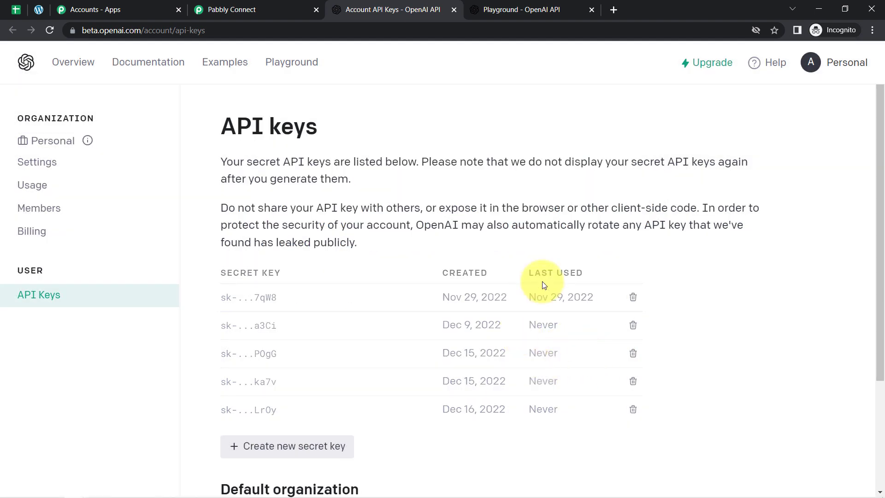
# - Generate a new OpenAI secret key, copy it, and close the key dialog
pyautogui.click(244, 420)
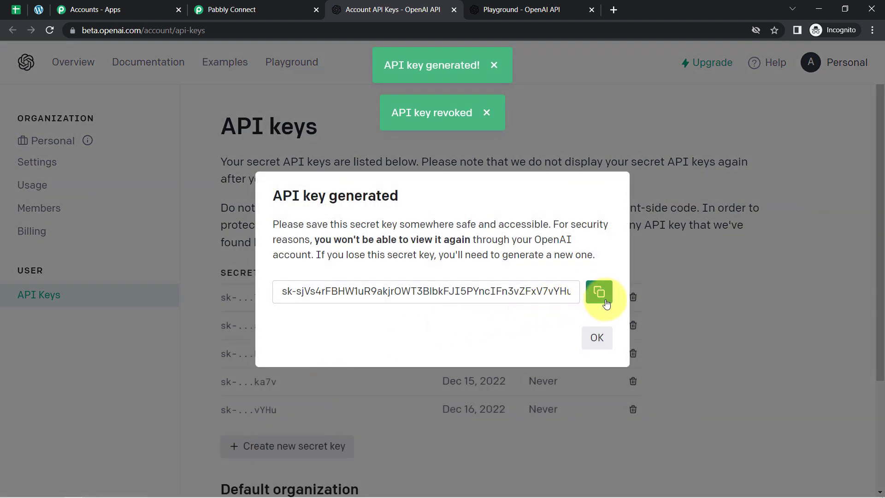
pyautogui.click(601, 294)
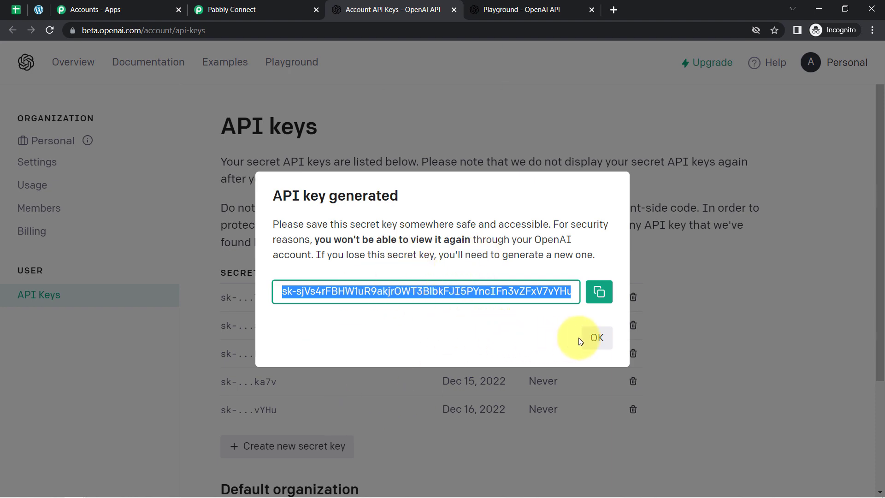
pyautogui.click(595, 338)
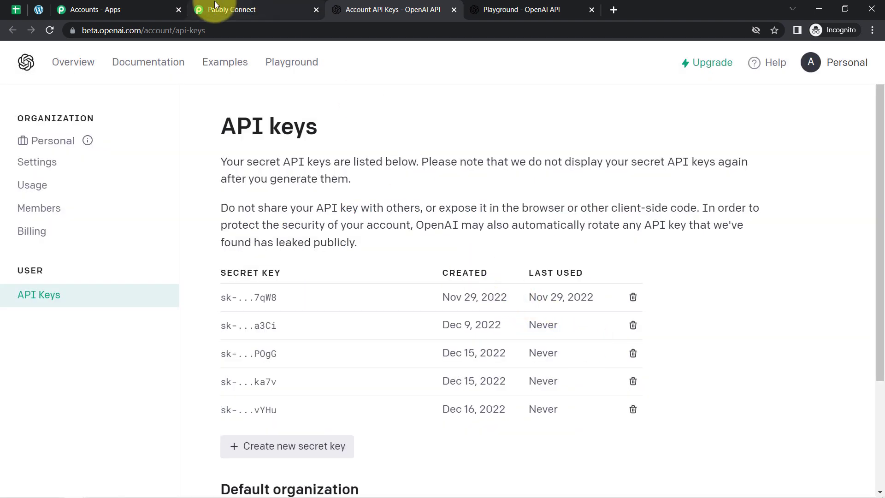
# - Switch to Pabbly Connect, paste the OpenAI API key into the new connection, and save it
pyautogui.click(195, 8)
pyautogui.click(436, 355)
pyautogui.hotkey('ctrl', 'v')
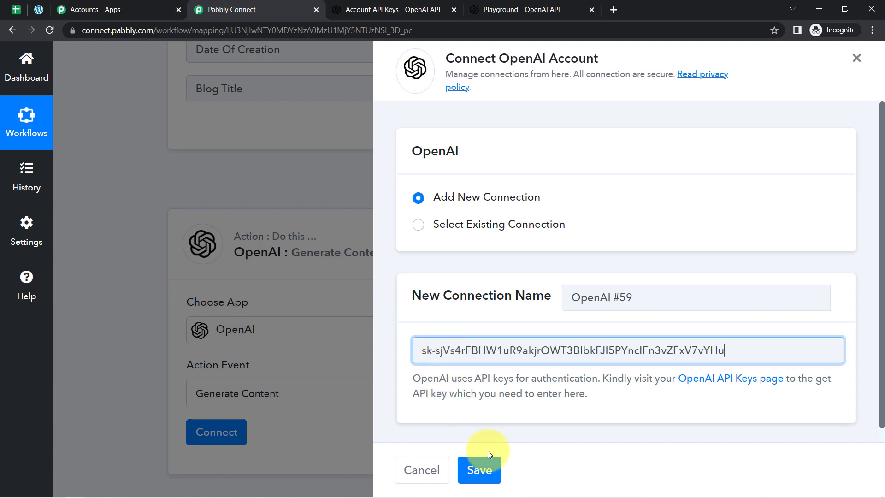
pyautogui.click(480, 470)
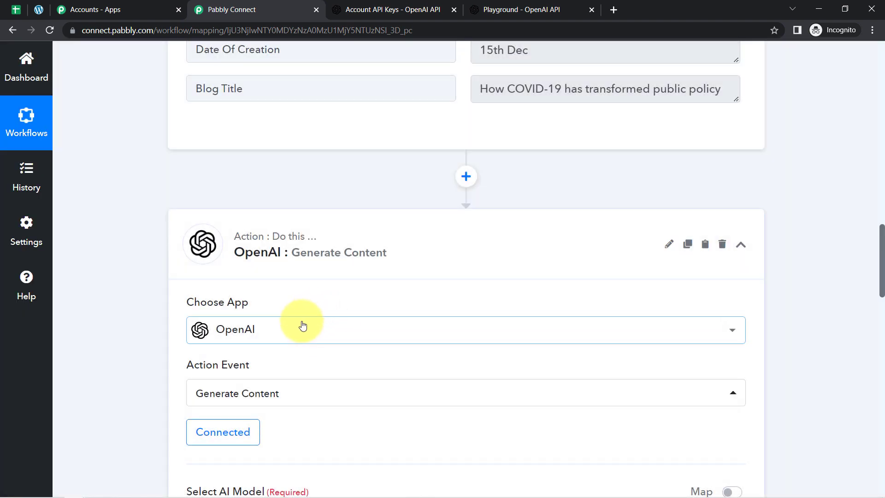
# - Check the model selected in the OpenAI Playground, and set the Generate Content action's AI model to text-davinci-003
pyautogui.scroll(-2, 882, 298)
pyautogui.scroll(-4, 878, 304)
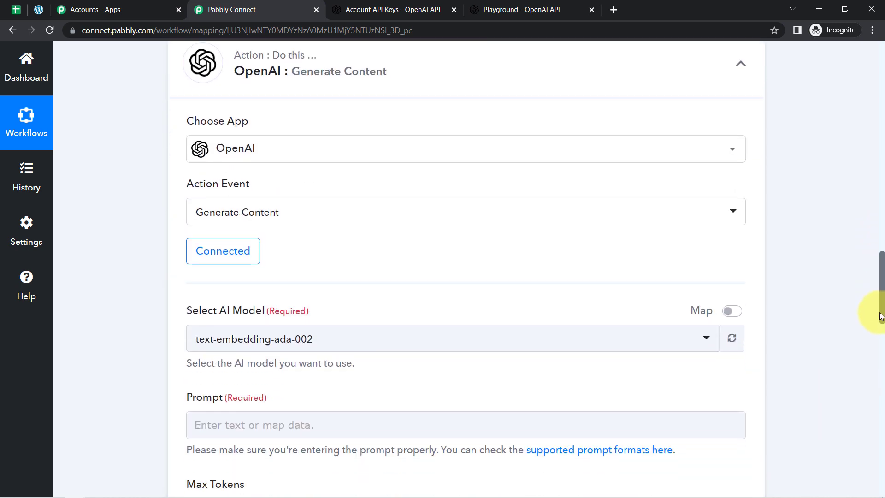
pyautogui.moveTo(233, 213); pyautogui.dragTo(309, 224)
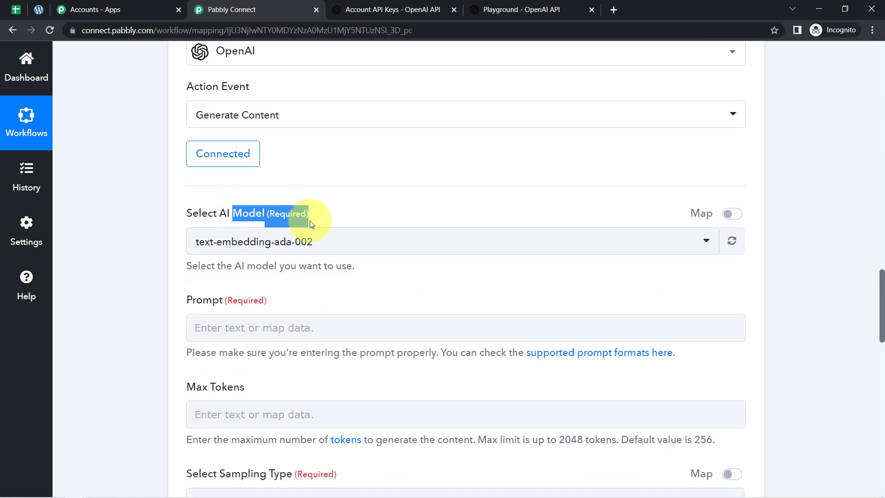
pyautogui.click(525, 9)
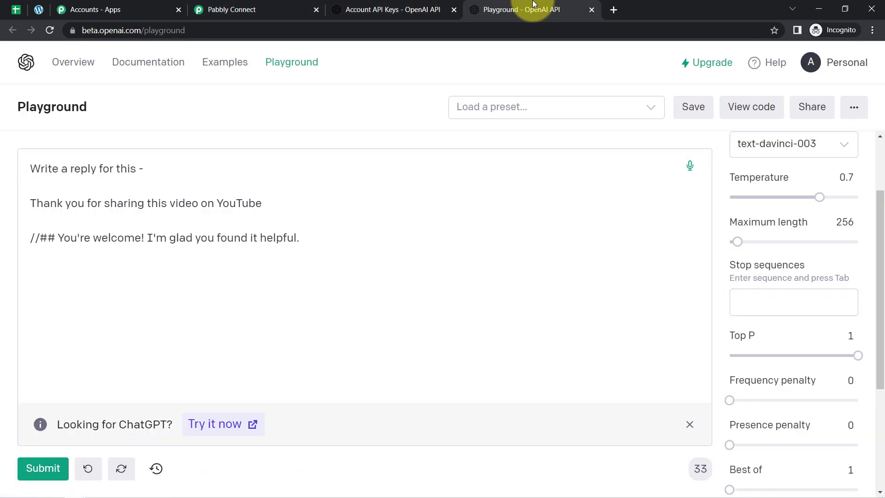
pyautogui.click(762, 142)
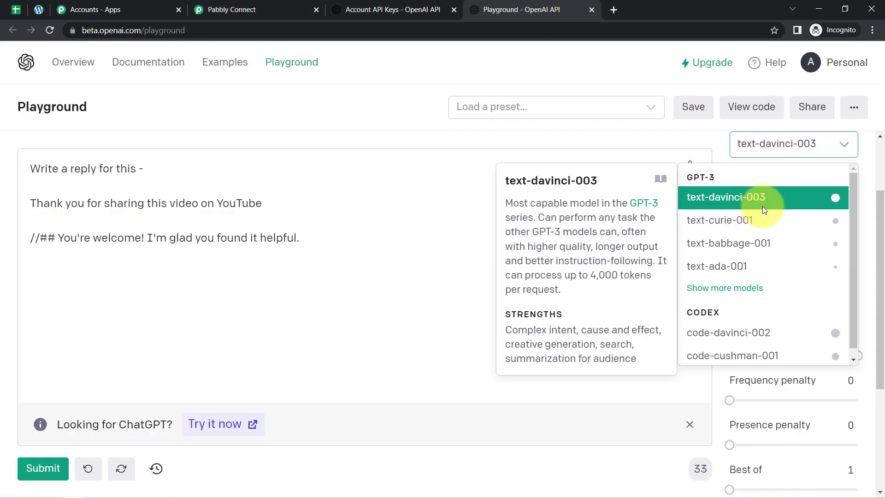
pyautogui.click(233, 9)
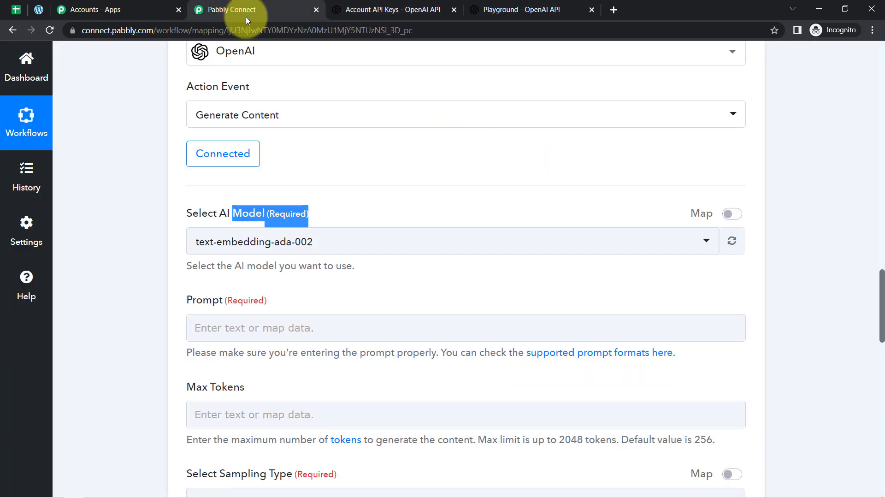
pyautogui.click(216, 240)
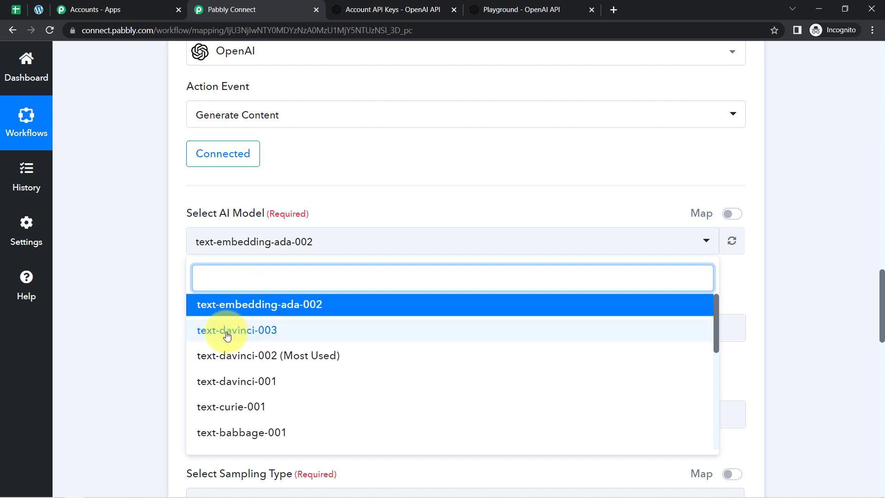
pyautogui.click(259, 337)
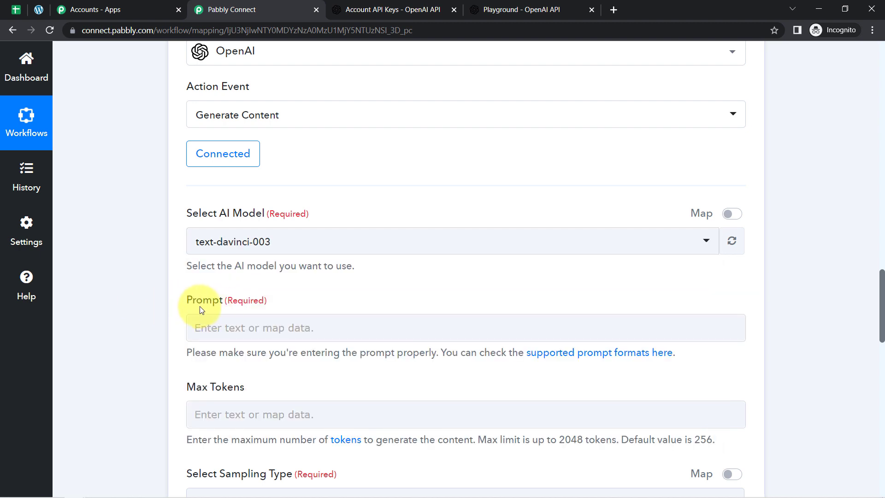
# - Enter "Write an Article on -" as the start of the OpenAI action's prompt
pyautogui.moveTo(491, 355); pyautogui.dragTo(667, 355)
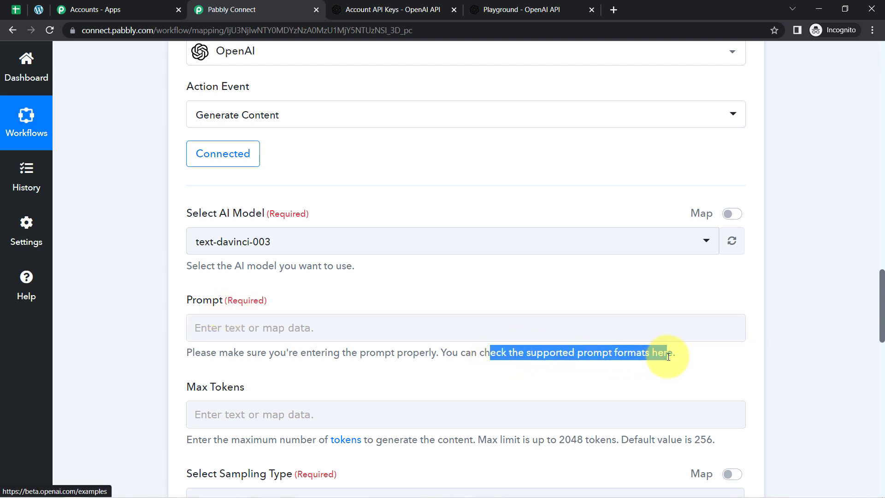
pyautogui.click(227, 326)
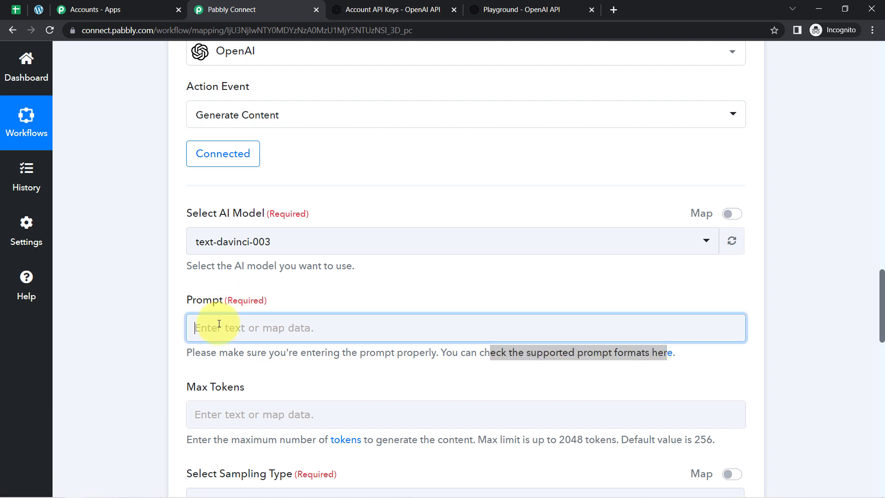
pyautogui.write('W')
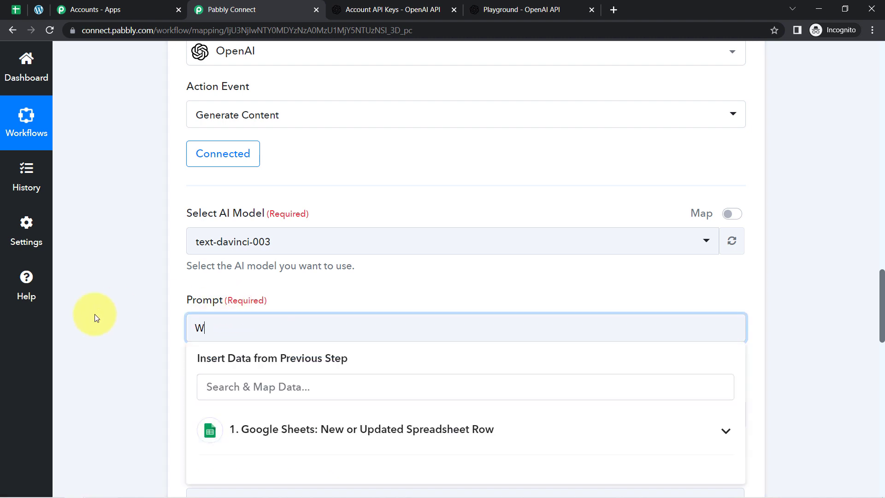
pyautogui.write('rite an Article on -')
# - Check the blog title in the Weekly Health Blogs List sheet, and map the Google Sheets Blog Title at the end of the prompt
pyautogui.click(25, 10)
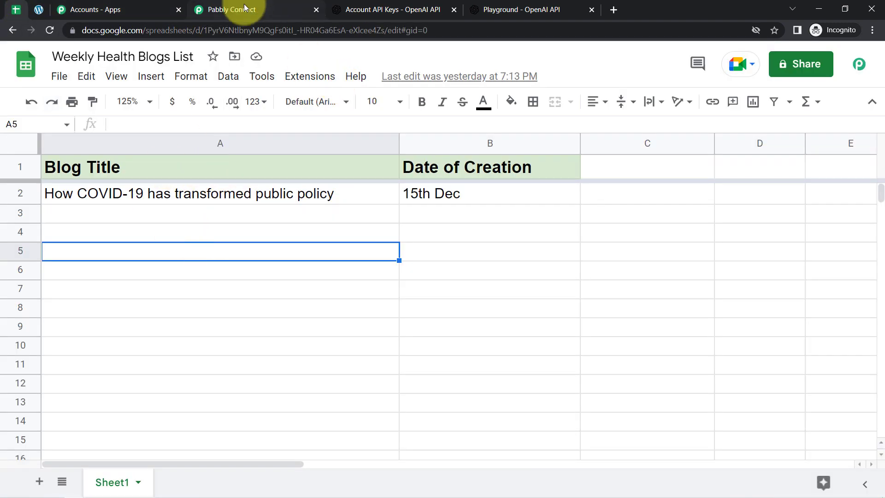
pyautogui.click(209, 10)
pyautogui.moveTo(882, 318); pyautogui.dragTo(881, 337)
pyautogui.scroll(1, 867, 253)
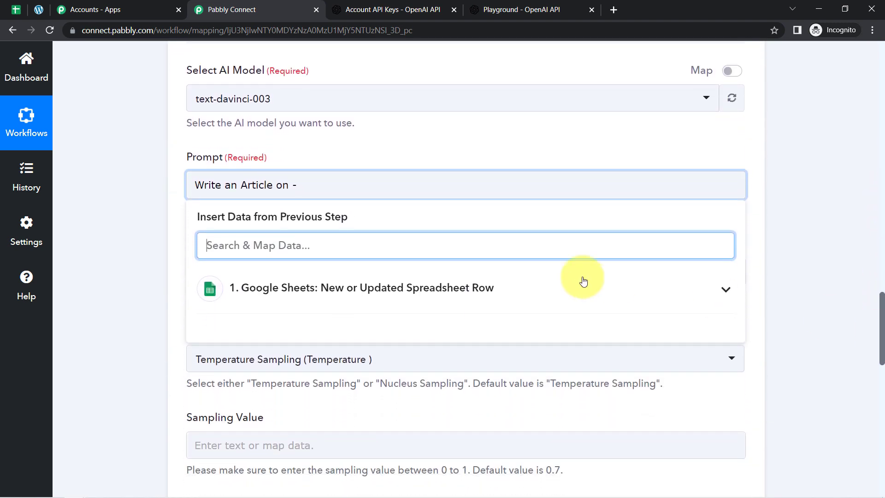
pyautogui.click(338, 188)
pyautogui.click(328, 147)
pyautogui.click(315, 183)
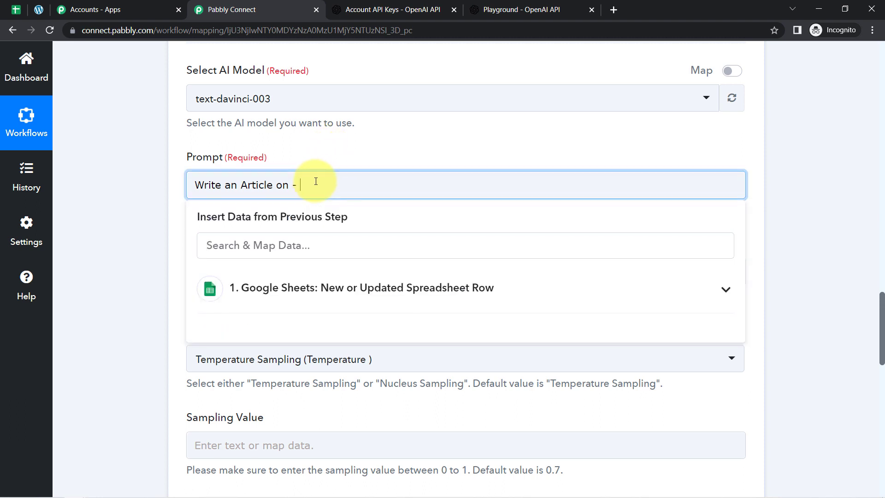
pyautogui.click(323, 286)
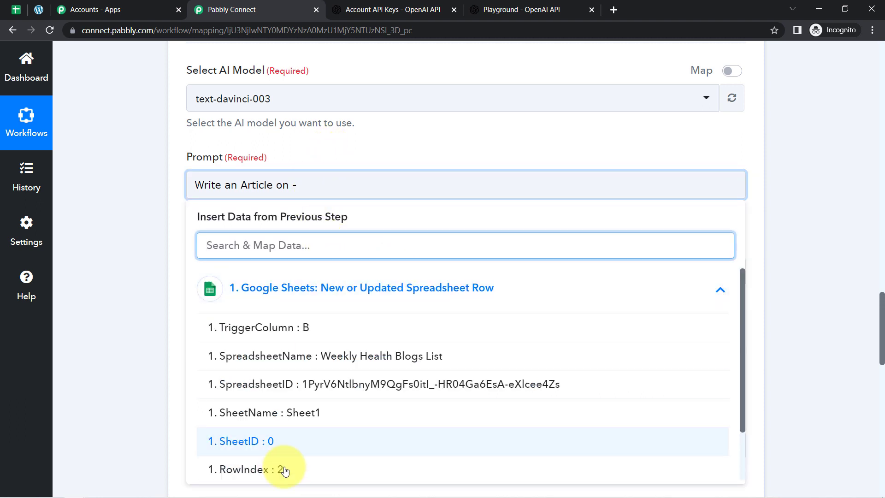
pyautogui.moveTo(744, 308); pyautogui.dragTo(730, 366)
pyautogui.click(451, 470)
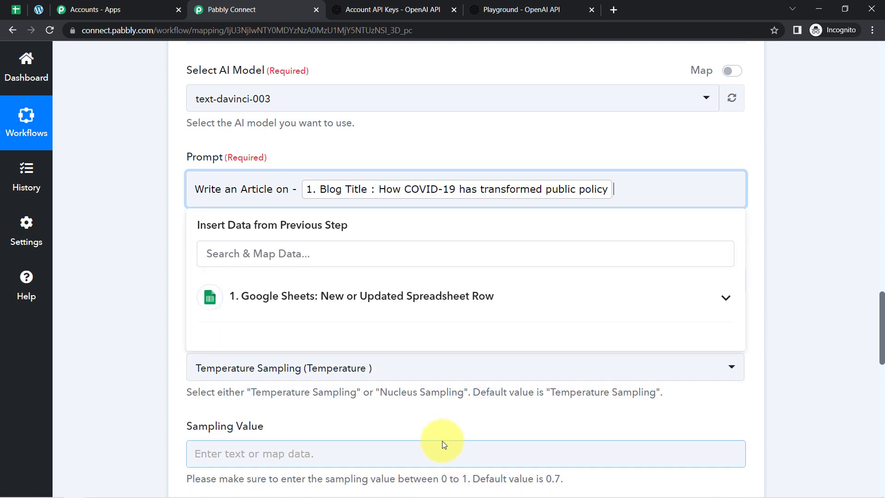
pyautogui.click(450, 134)
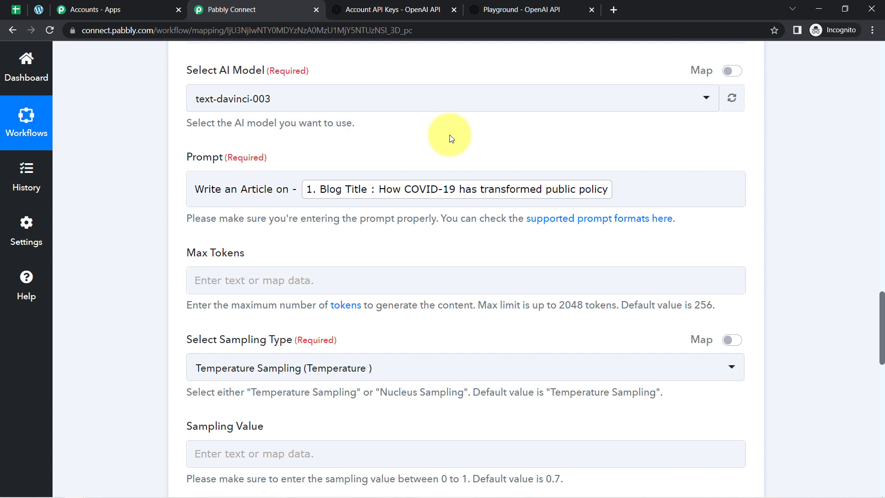
# - Review the mapped prompt in the OpenAI action against the Blog Title column of the Weekly Health Blogs List sheet
pyautogui.click(472, 191)
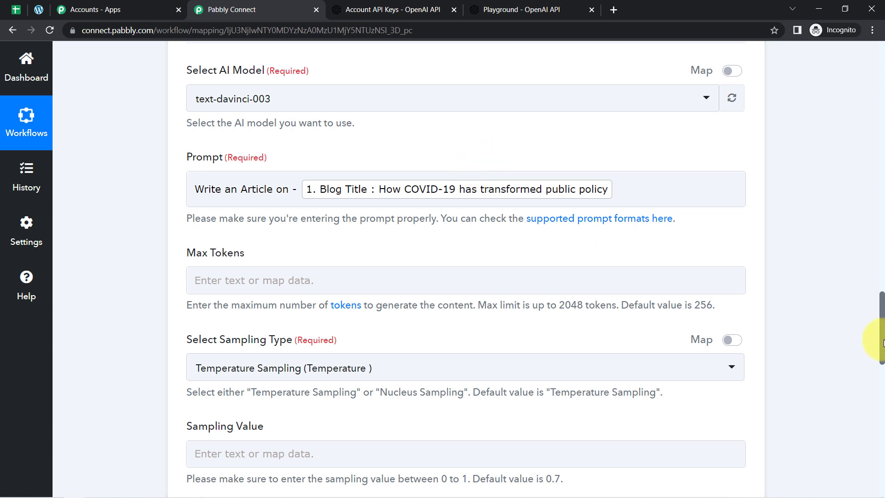
pyautogui.scroll(7, 882, 341)
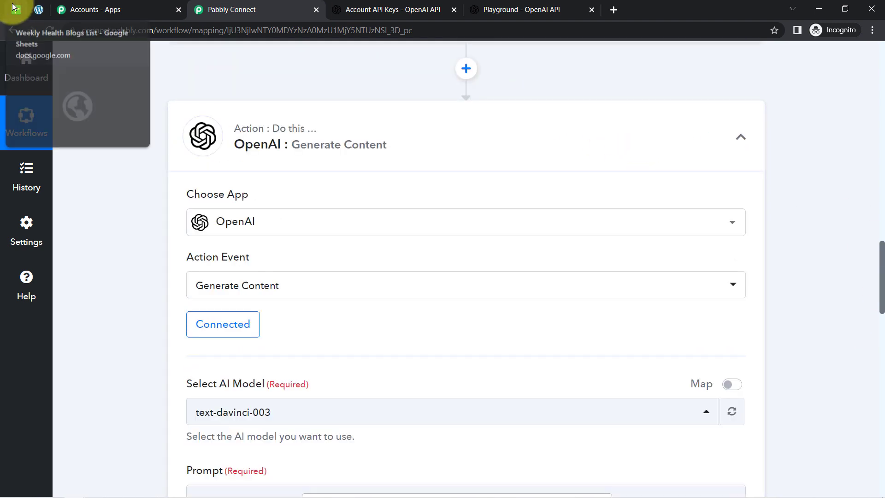
pyautogui.click(15, 8)
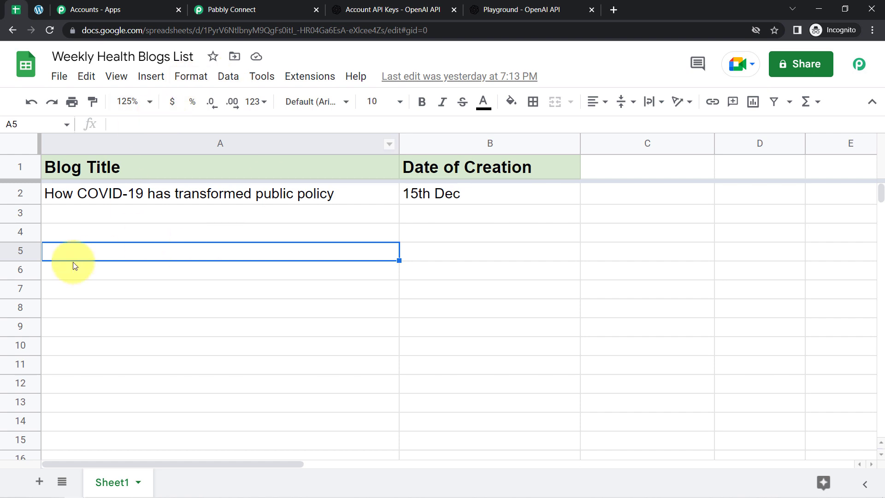
pyautogui.click(260, 7)
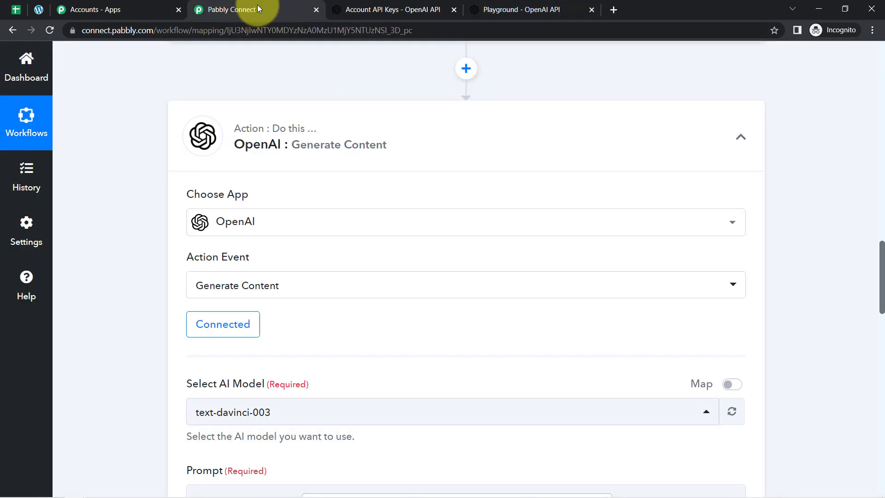
pyautogui.scroll(-2, 876, 282)
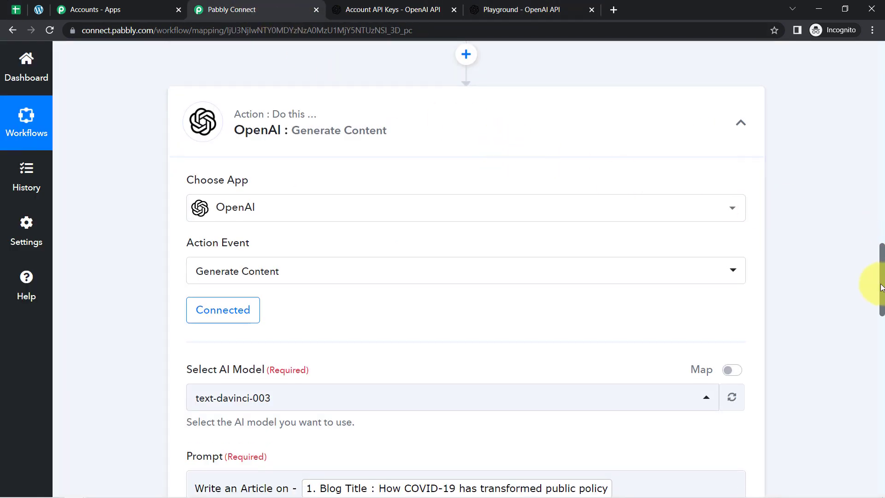
pyautogui.scroll(-5, 880, 301)
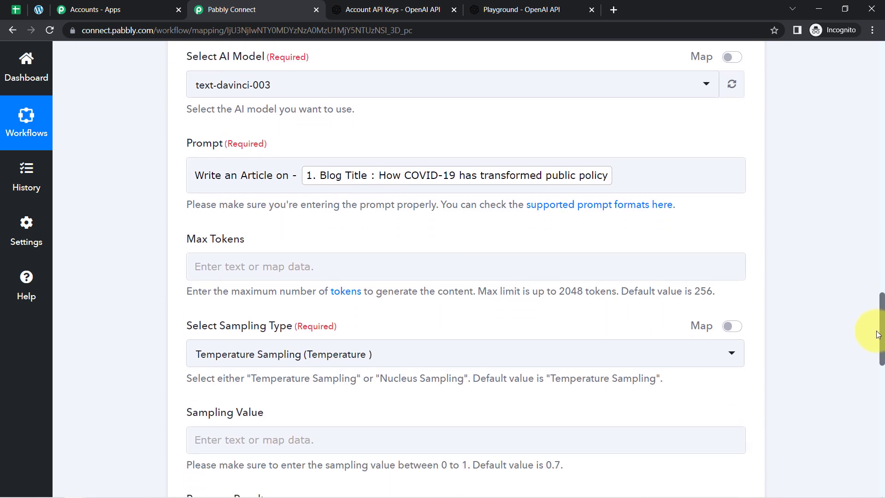
pyautogui.click(451, 187)
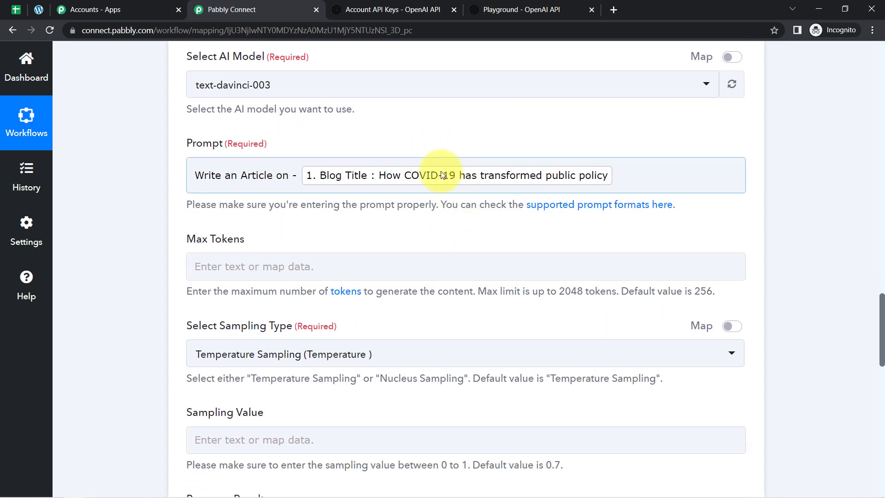
# - Set the OpenAI action's Max Tokens to 500
pyautogui.moveTo(197, 240); pyautogui.dragTo(277, 241)
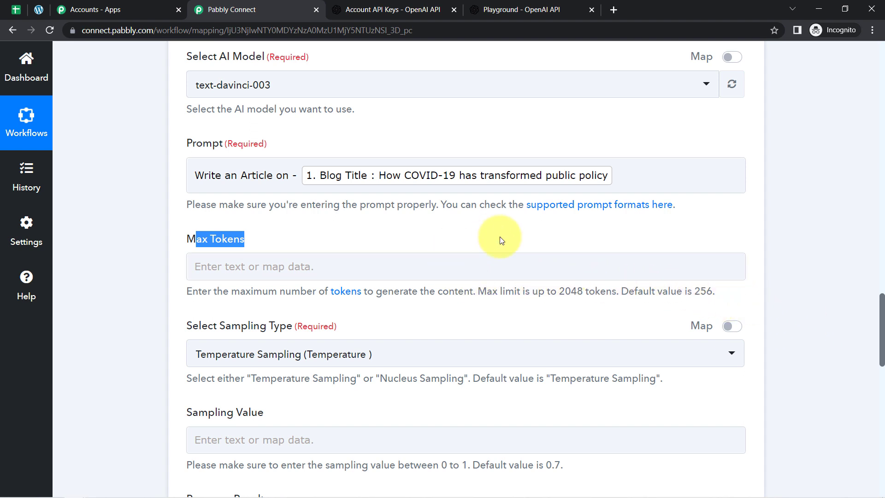
pyautogui.click(357, 270)
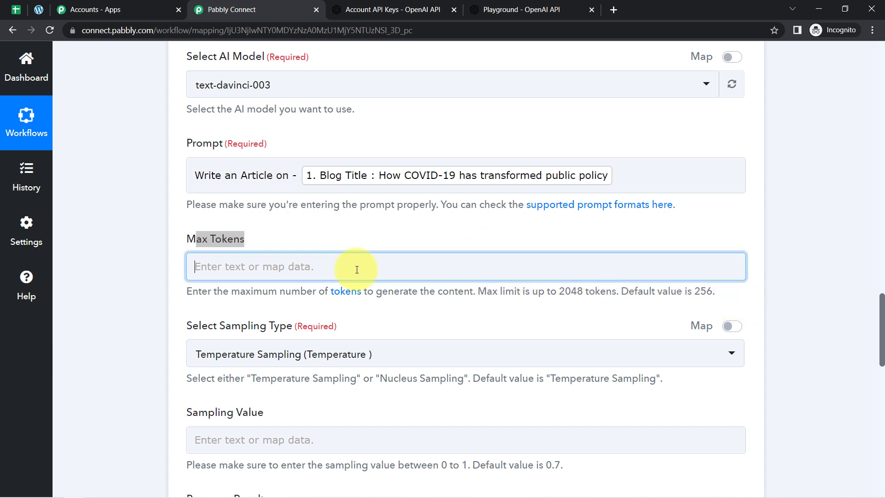
pyautogui.click(233, 272)
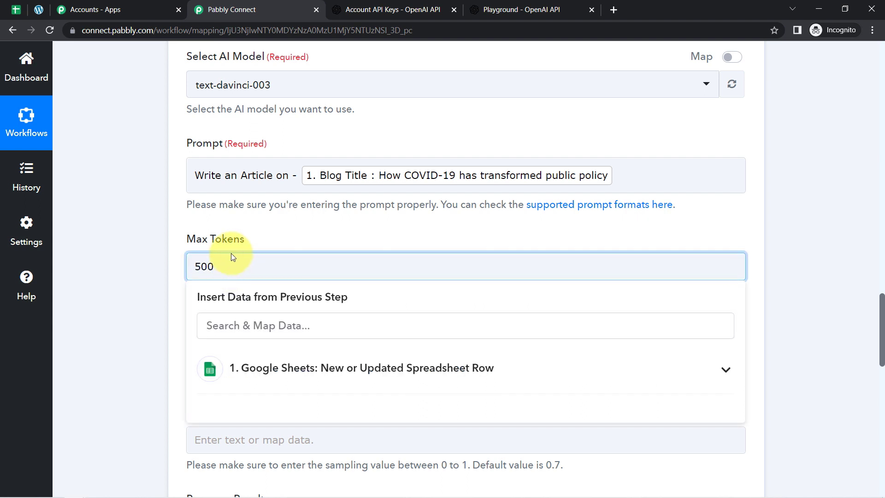
pyautogui.click(243, 229)
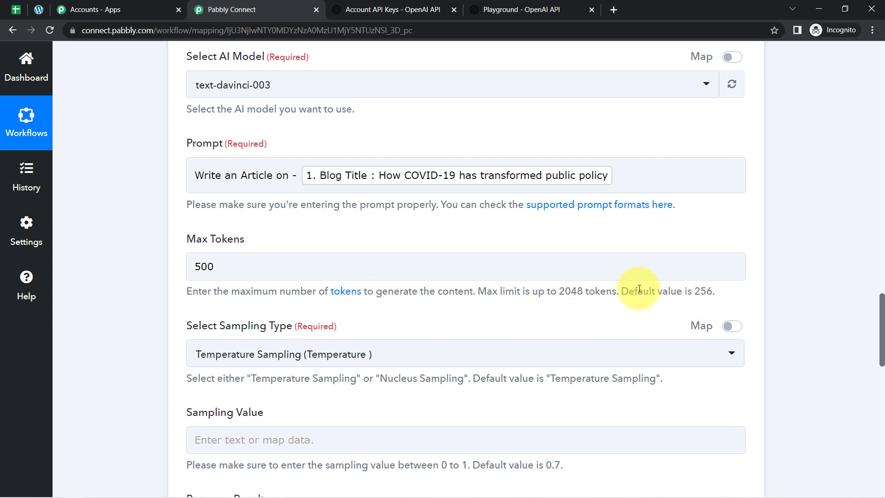
# - Review the default values and notes of the OpenAI action's optional parameters, from Max Tokens and Sampling Value to the penalties and Best Of
pyautogui.moveTo(639, 289); pyautogui.dragTo(694, 291)
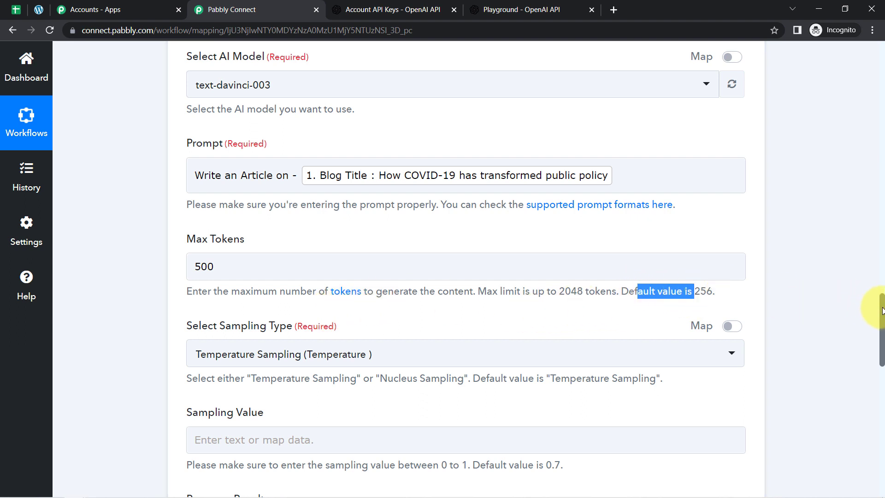
pyautogui.moveTo(881, 310); pyautogui.dragTo(873, 364)
pyautogui.click(506, 253)
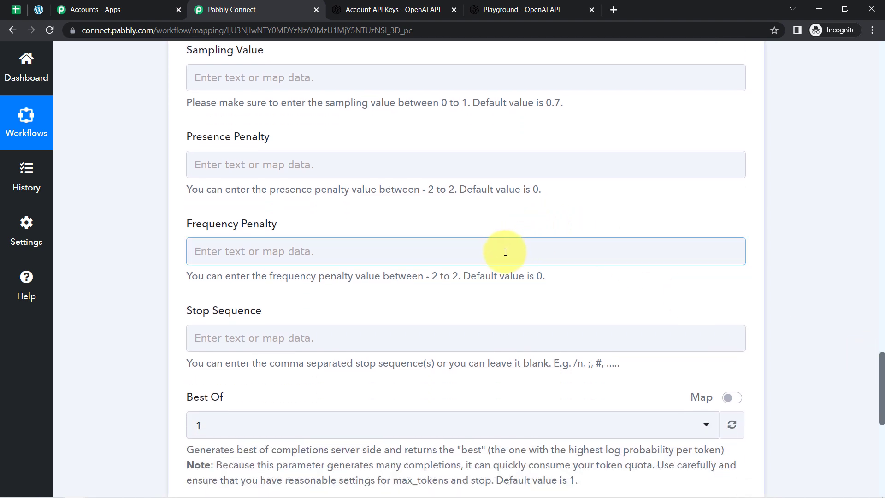
pyautogui.moveTo(477, 275); pyautogui.dragTo(553, 277)
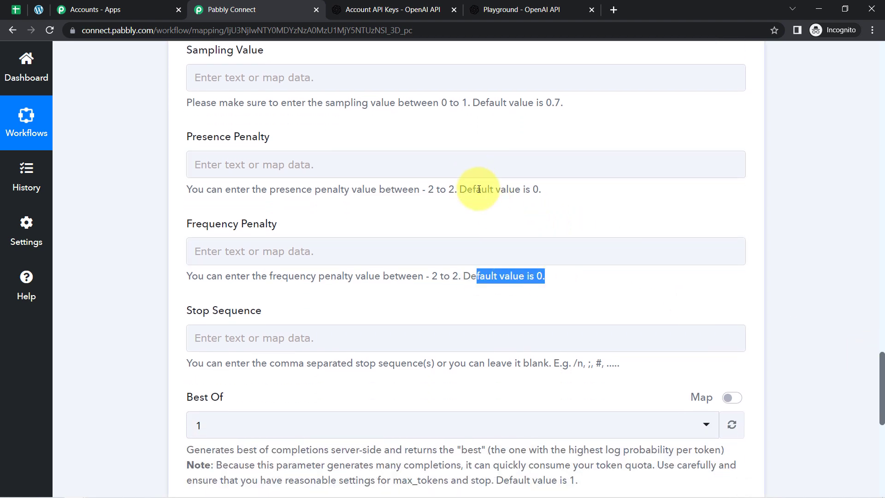
pyautogui.moveTo(481, 189); pyautogui.dragTo(530, 189)
pyautogui.moveTo(481, 102); pyautogui.dragTo(528, 103)
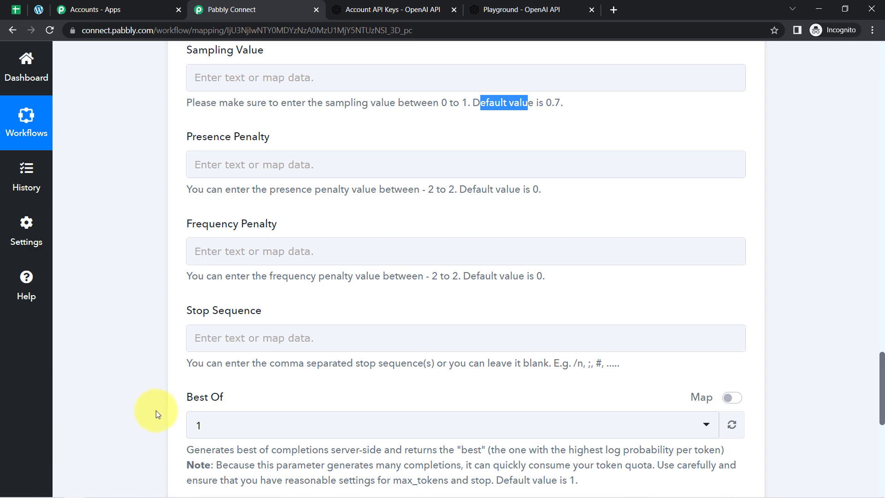
pyautogui.moveTo(881, 393); pyautogui.dragTo(881, 403)
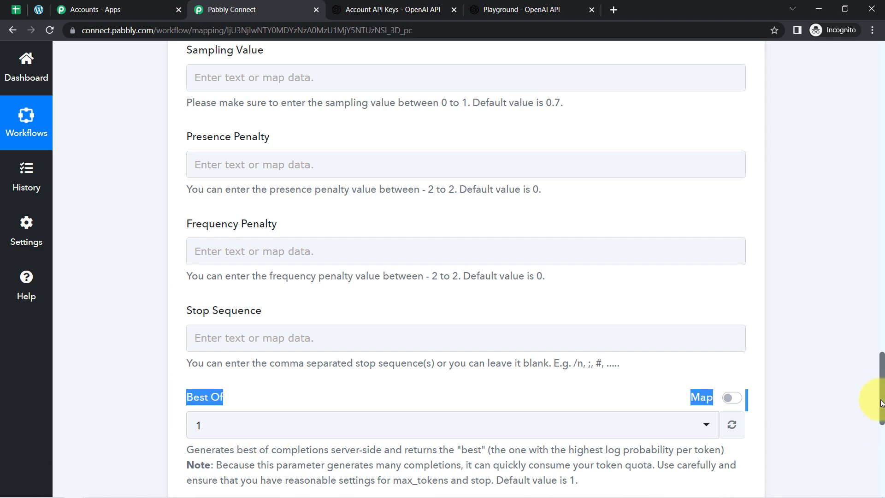
pyautogui.scroll(-3, 876, 378)
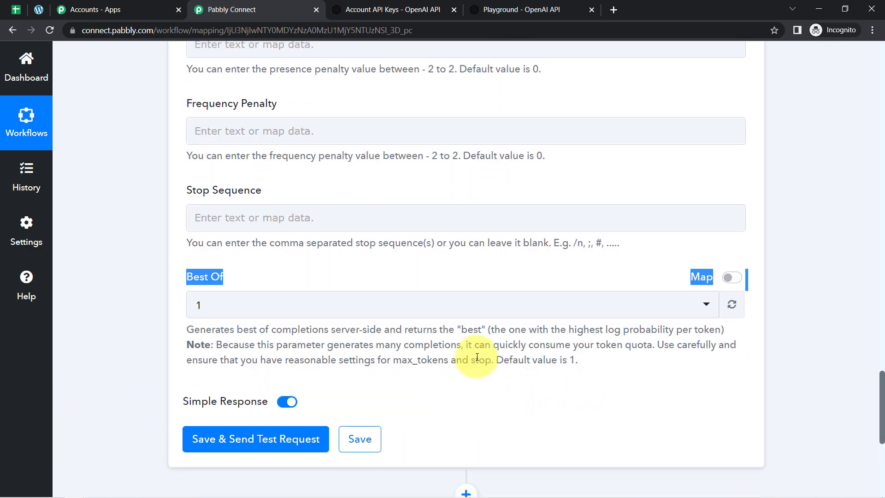
pyautogui.click(480, 358)
pyautogui.moveTo(194, 330); pyautogui.dragTo(391, 361)
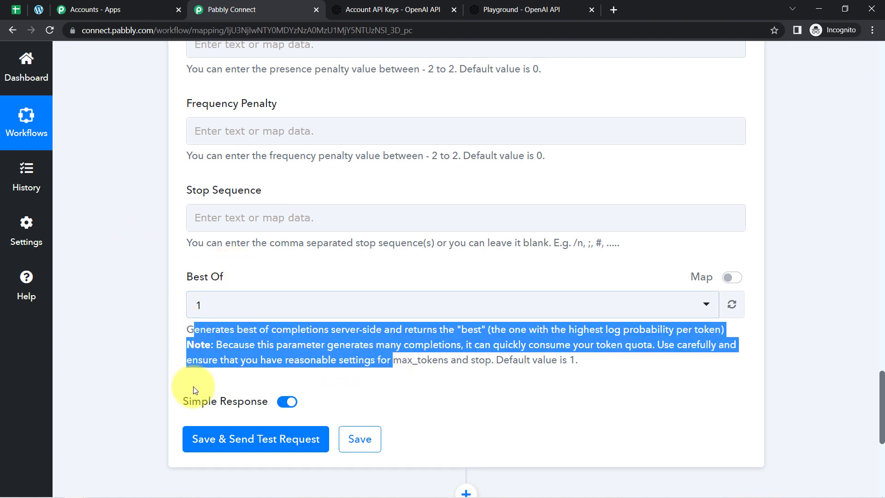
# - Save the OpenAI Generate Content action with a test request, and read the full Choices 0 Text value in the response
pyautogui.click(202, 439)
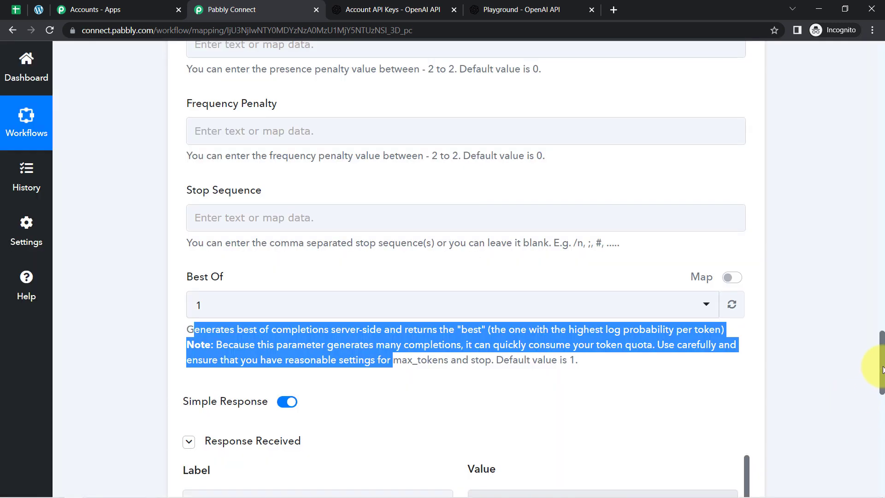
pyautogui.moveTo(883, 369); pyautogui.dragTo(870, 420)
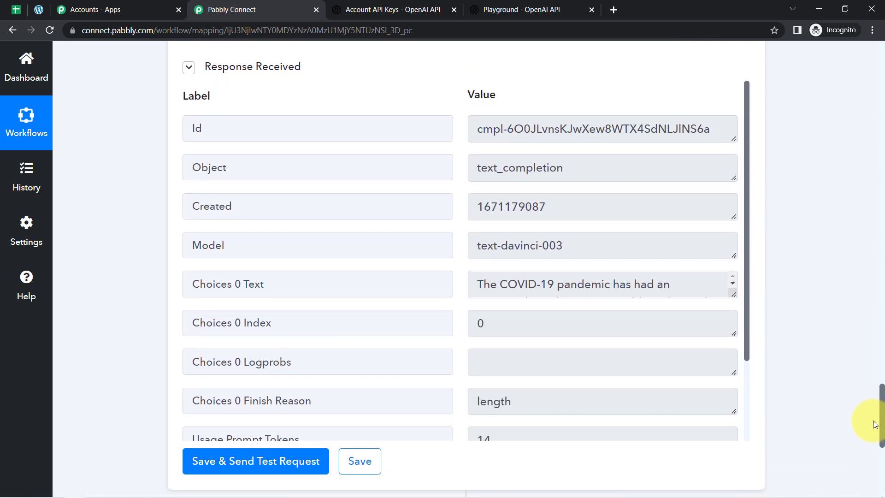
pyautogui.moveTo(193, 272); pyautogui.dragTo(242, 273)
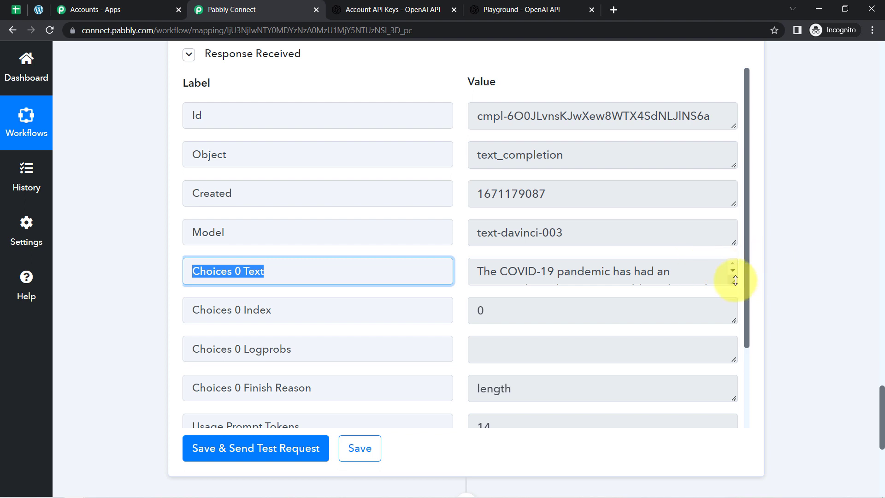
pyautogui.moveTo(733, 280); pyautogui.dragTo(733, 385)
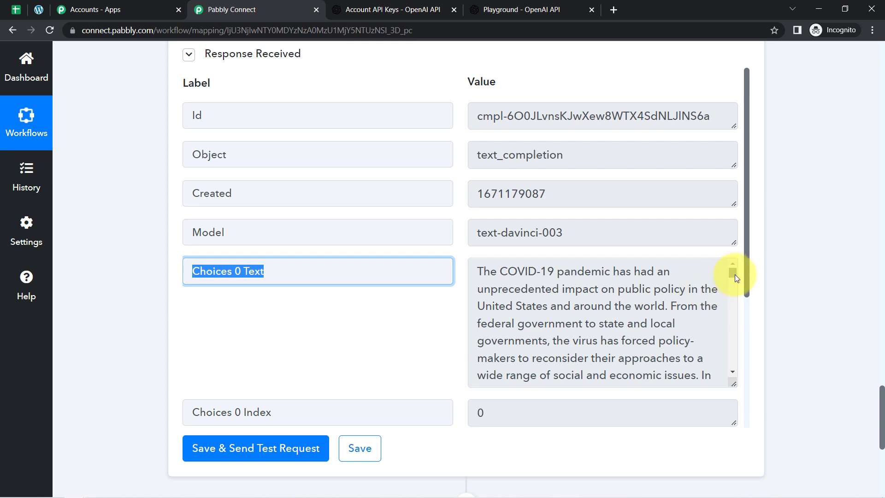
pyautogui.moveTo(735, 274); pyautogui.dragTo(733, 332)
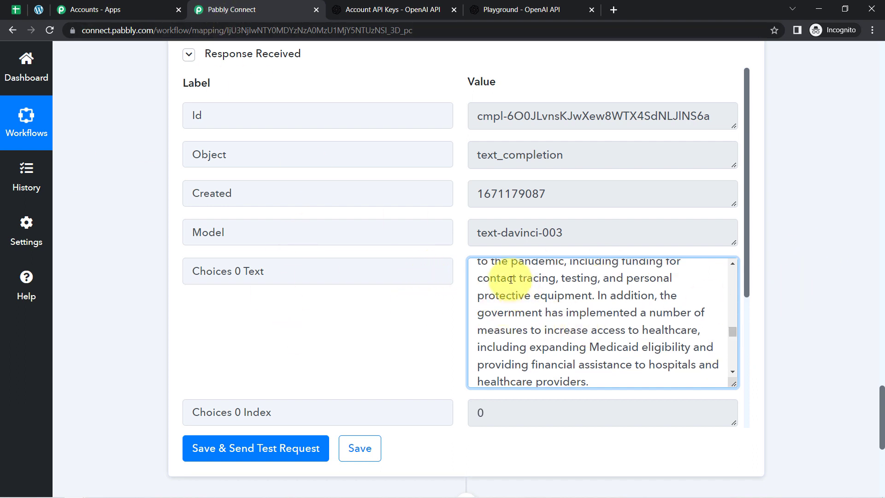
pyautogui.moveTo(507, 277); pyautogui.dragTo(569, 347)
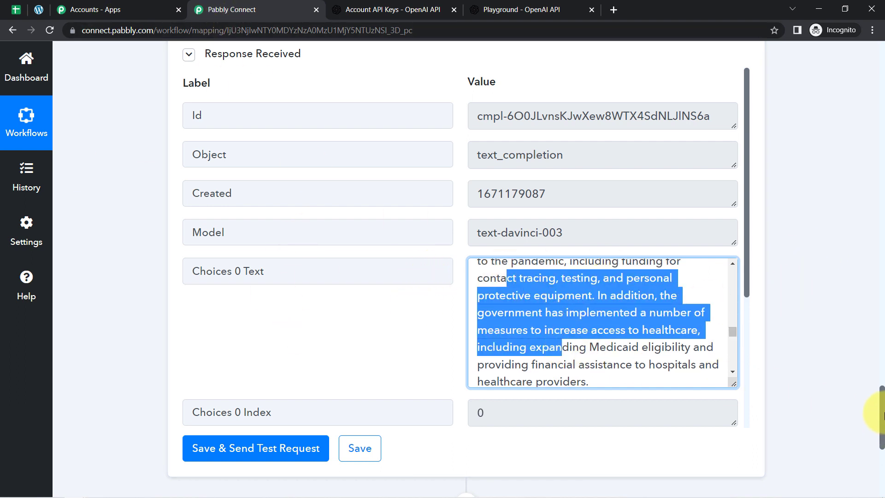
# - Add an OpenAI action with the Generate Image event after the content step, and connect it through the existing OpenAI #59 connection
pyautogui.moveTo(881, 412); pyautogui.dragTo(870, 459)
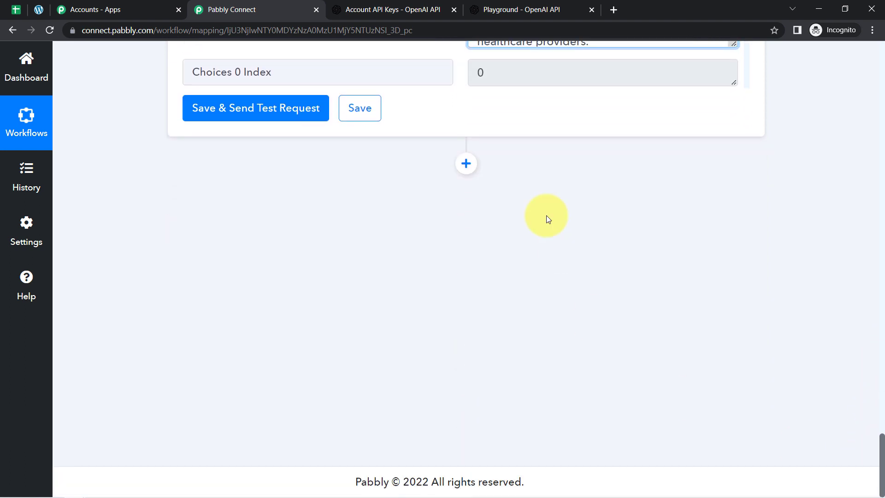
pyautogui.click(459, 157)
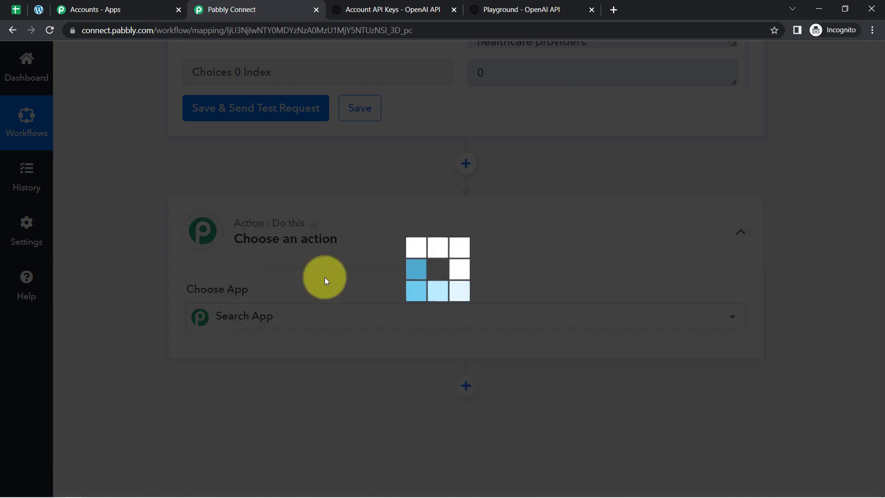
pyautogui.click(237, 316)
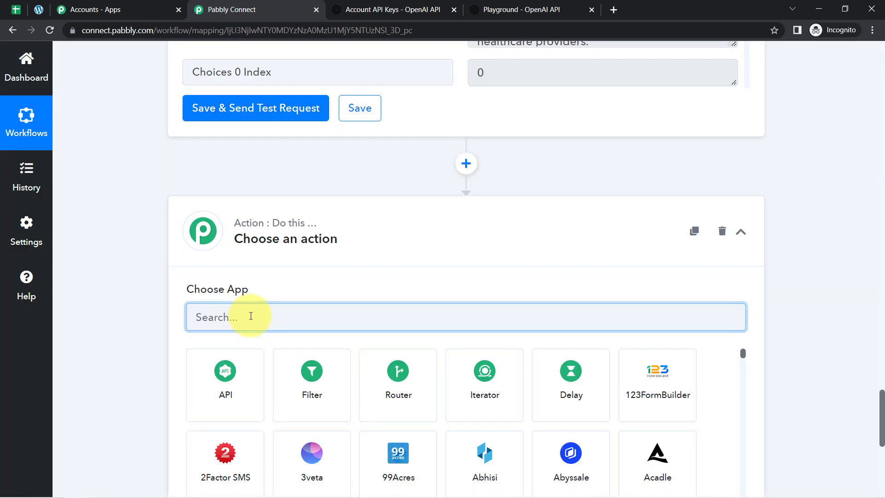
pyautogui.write('open')
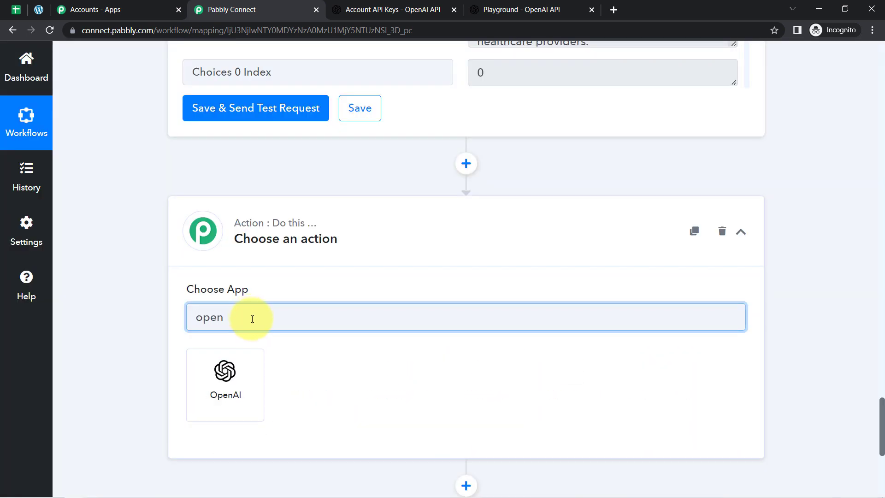
pyautogui.click(247, 358)
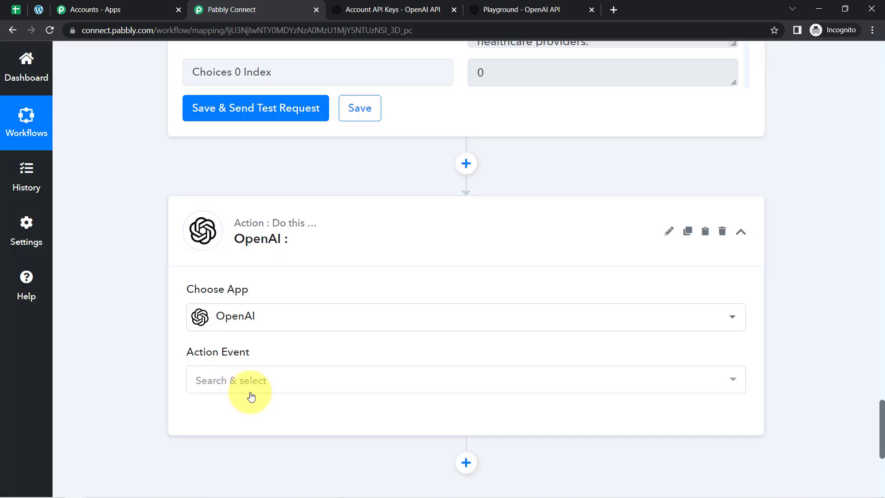
pyautogui.click(238, 379)
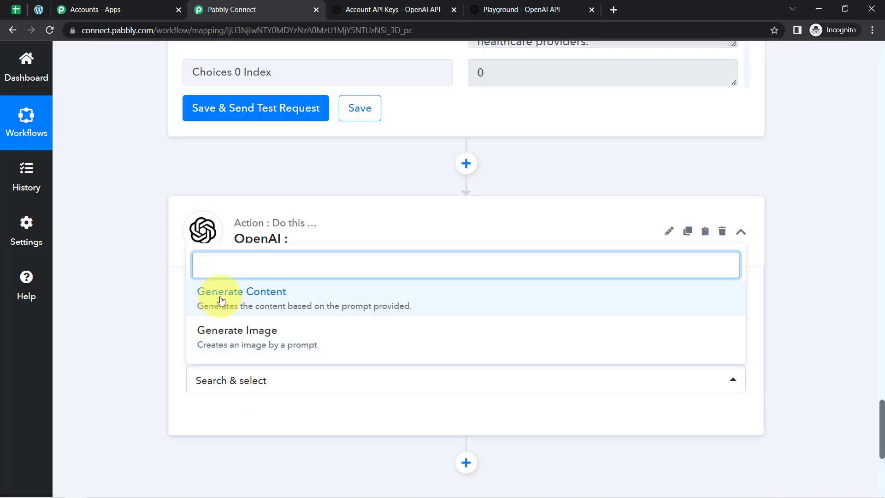
pyautogui.click(241, 340)
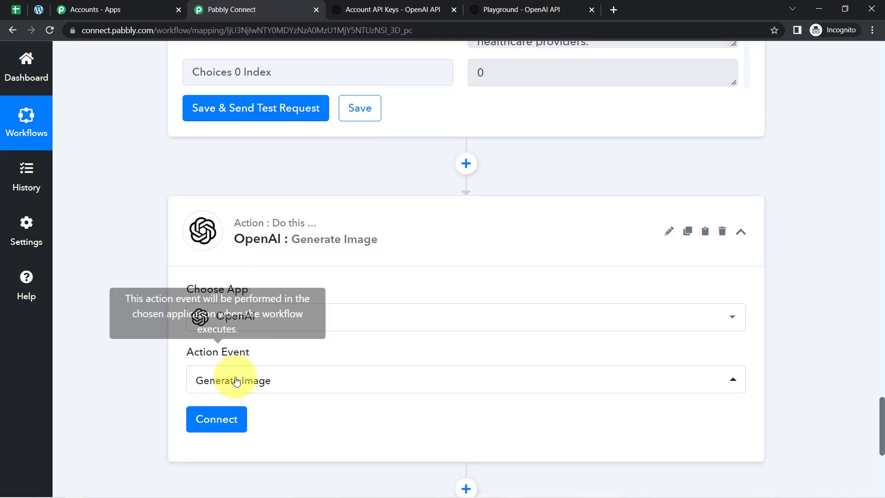
pyautogui.click(212, 423)
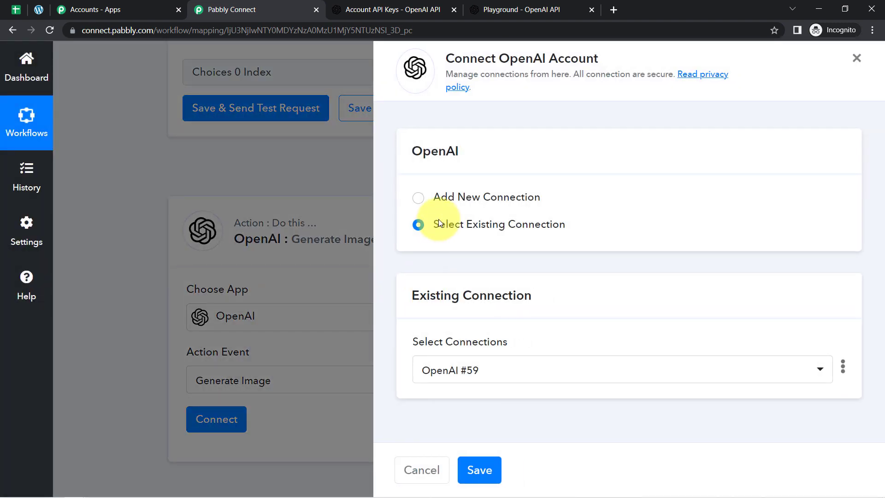
pyautogui.click(477, 470)
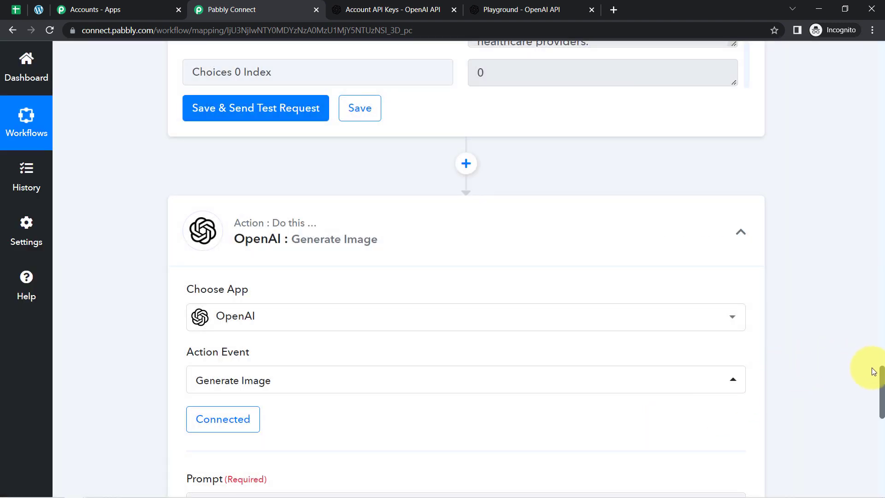
# - Enter "Generate an Image on -" as the image prompt, followed by the mapped Google Sheets Blog Title
pyautogui.moveTo(882, 377); pyautogui.dragTo(883, 414)
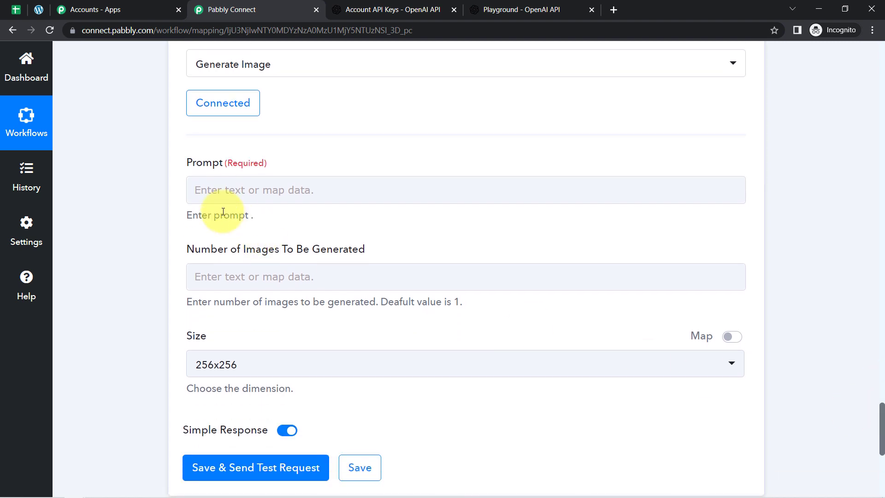
pyautogui.click(212, 189)
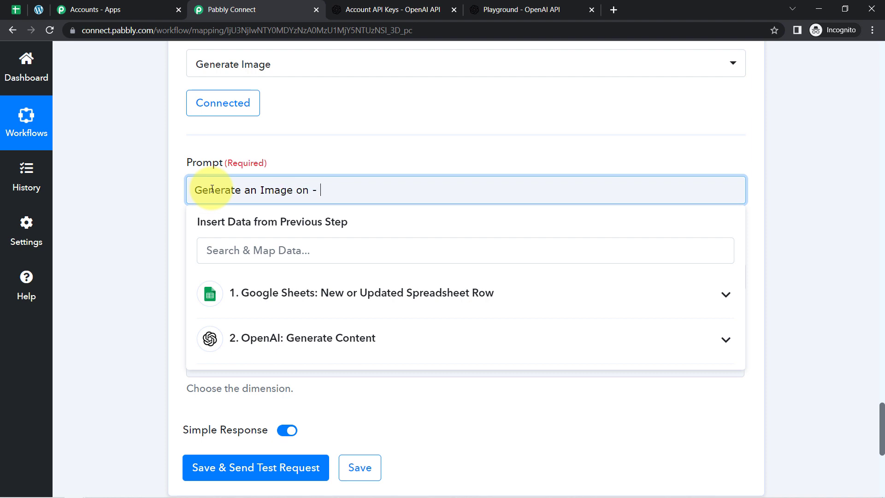
pyautogui.click(253, 293)
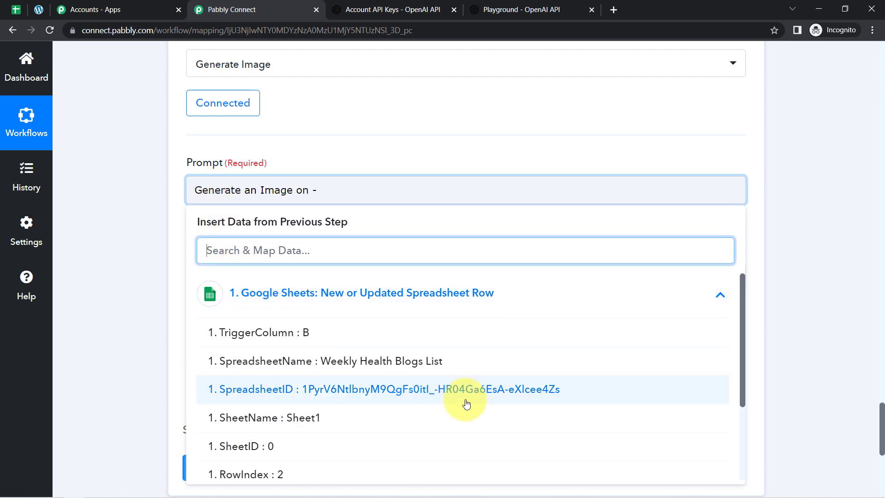
pyautogui.scroll(-3, 743, 299)
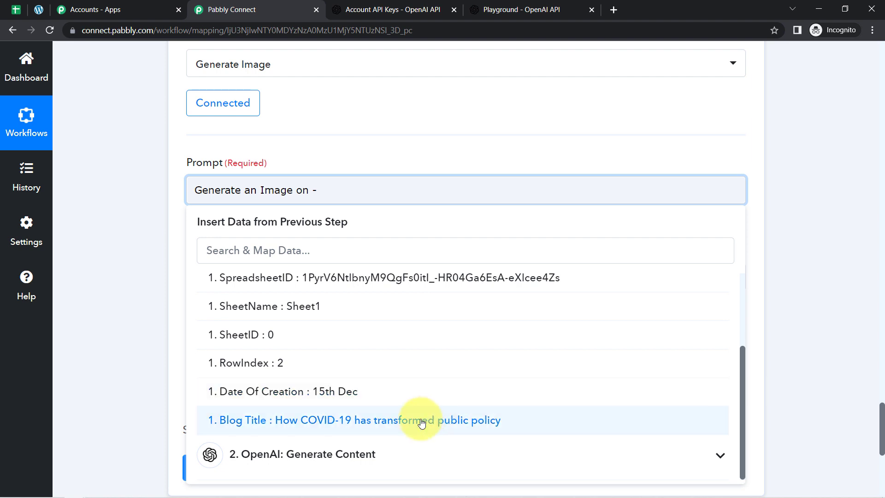
pyautogui.click(415, 475)
pyautogui.click(87, 264)
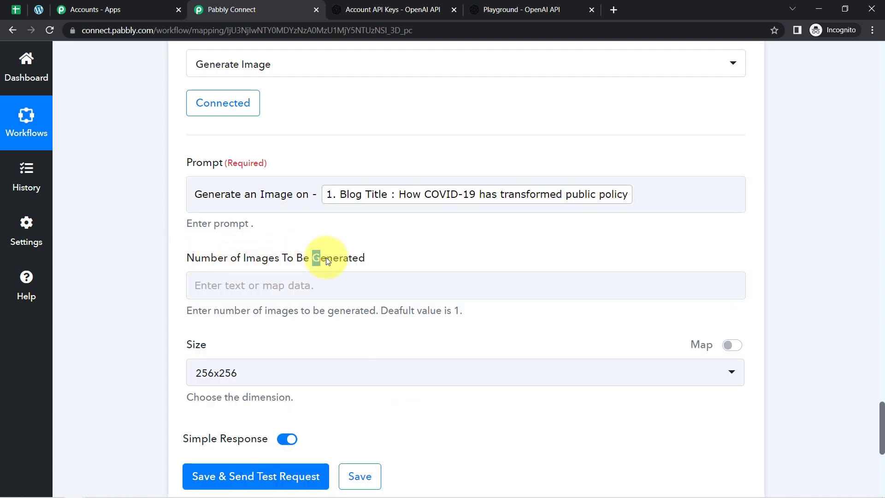
# - Set the number of images to be generated to 1 and the image size to 512x512
pyautogui.click(277, 287)
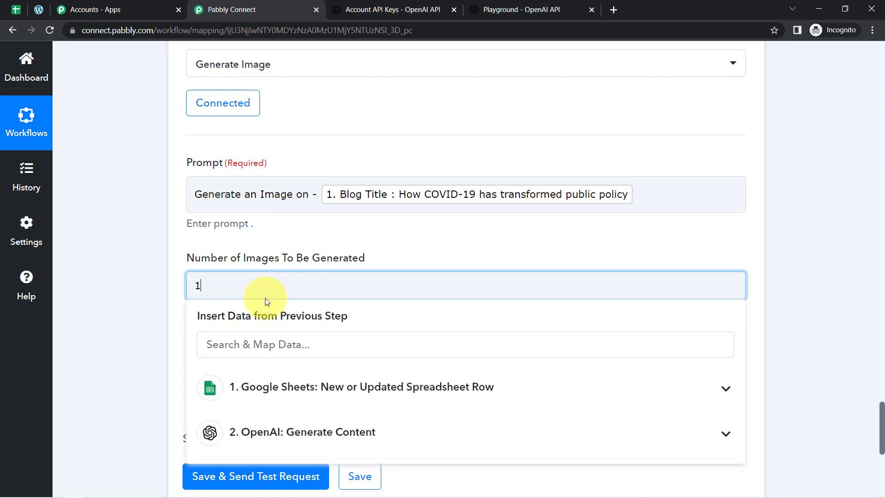
pyautogui.click(148, 356)
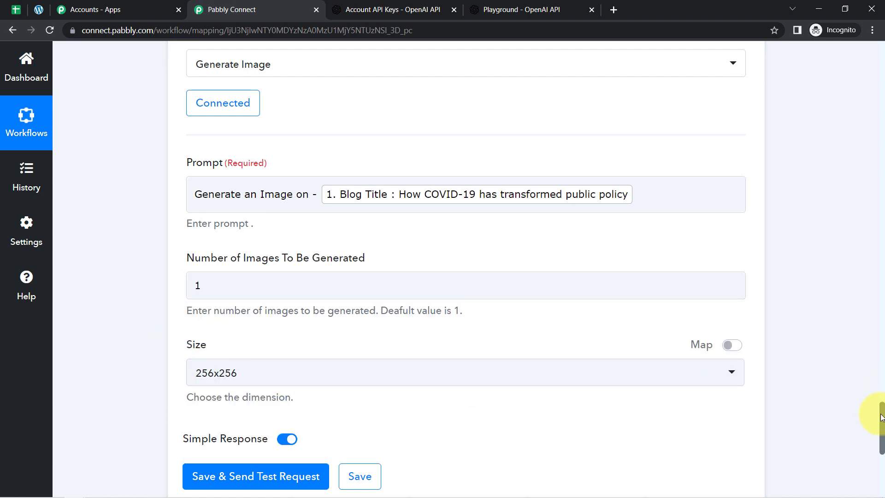
pyautogui.scroll(-3, 881, 418)
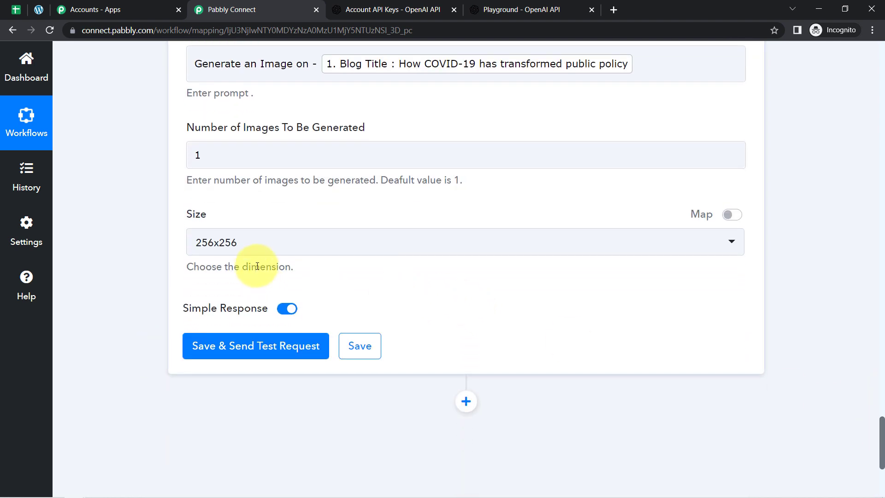
pyautogui.click(235, 251)
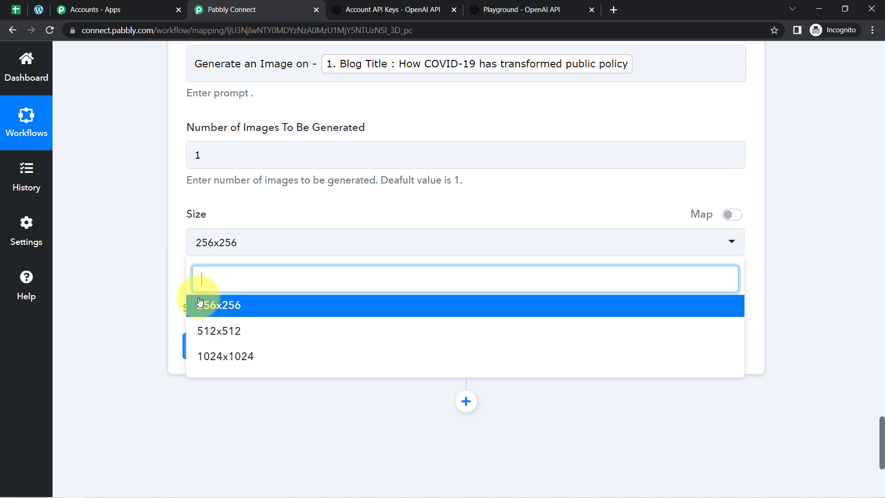
pyautogui.click(208, 332)
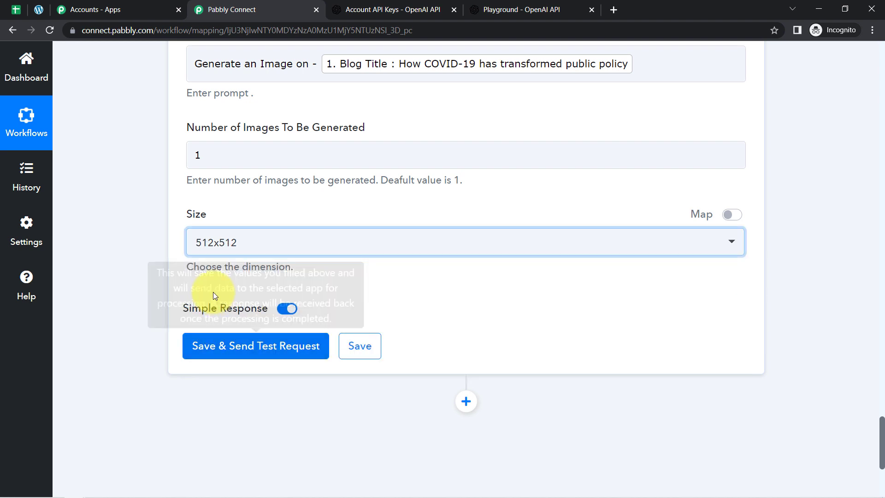
# - Save the Generate Image action with a test request, and enlarge the message field in the response to read it in full
pyautogui.click(234, 345)
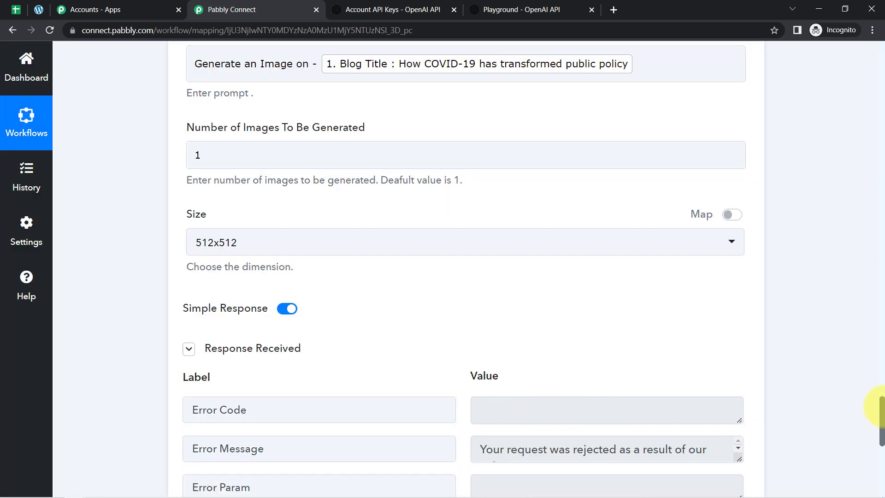
pyautogui.moveTo(882, 405); pyautogui.dragTo(881, 426)
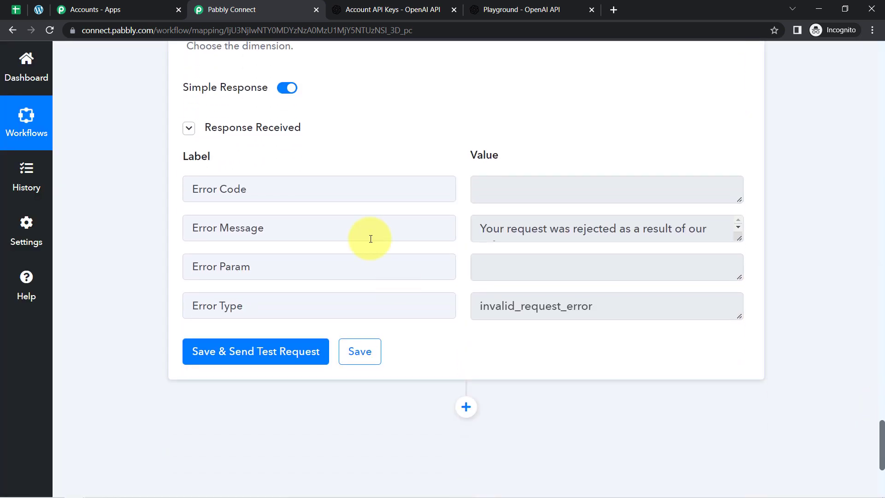
pyautogui.click(741, 240)
pyautogui.moveTo(740, 238); pyautogui.dragTo(726, 307)
pyautogui.click(666, 233)
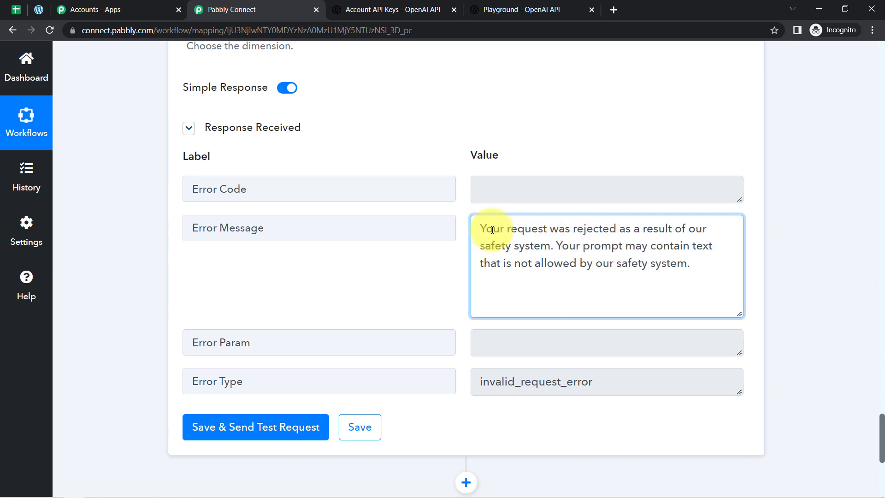
# - Read the error message in the Generate Image response and check the image prompt with its mapped blog title
pyautogui.moveTo(493, 228); pyautogui.dragTo(596, 263)
pyautogui.moveTo(882, 451); pyautogui.dragTo(882, 405)
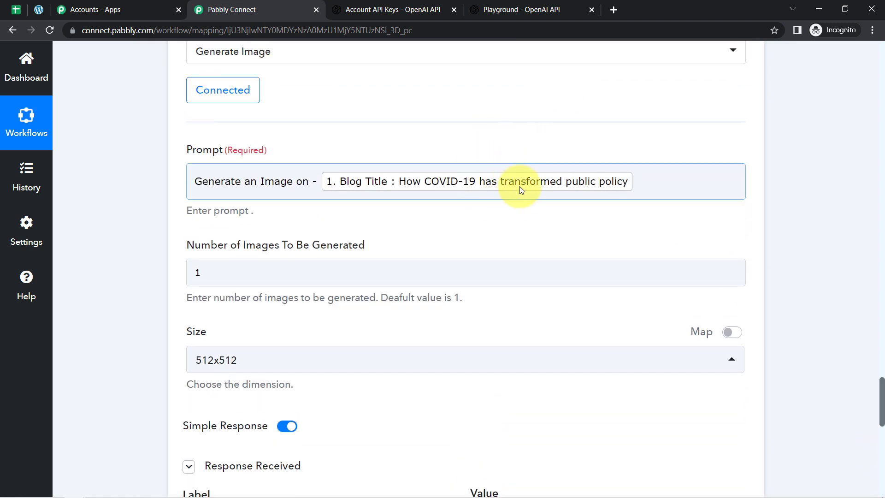
pyautogui.click(557, 177)
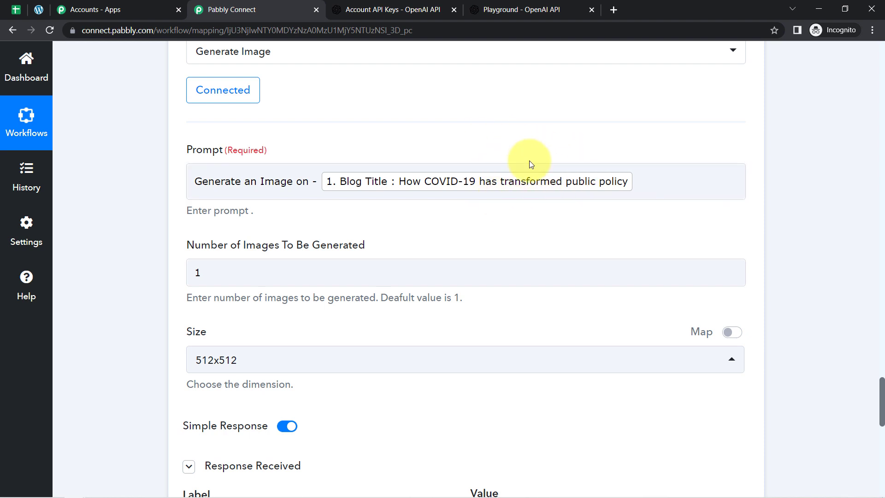
# - Switch to the OpenAI site and open the DALL·E preview app from the Image generation guide in the overview
pyautogui.click(365, 9)
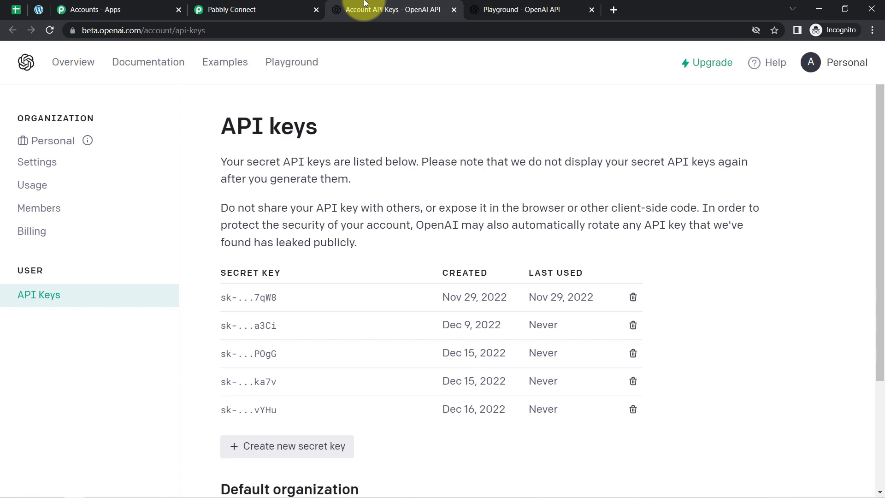
pyautogui.click(75, 63)
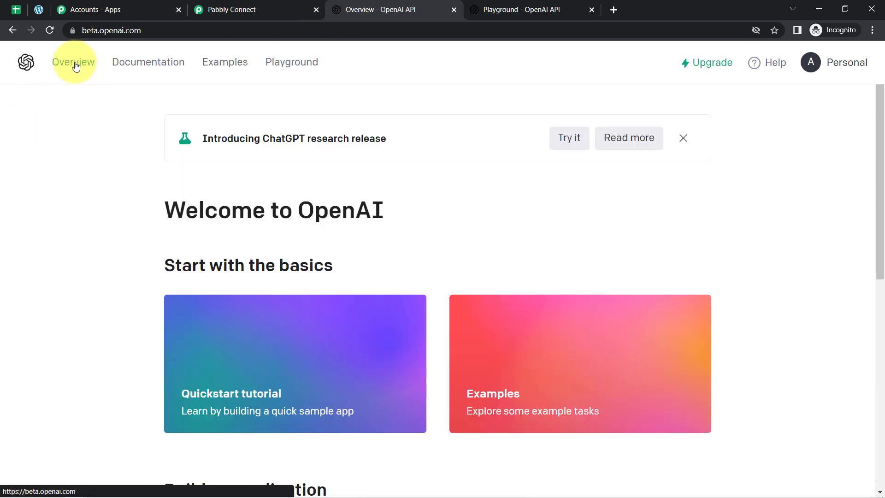
pyautogui.moveTo(168, 191); pyautogui.dragTo(278, 203)
pyautogui.scroll(-1, 881, 215)
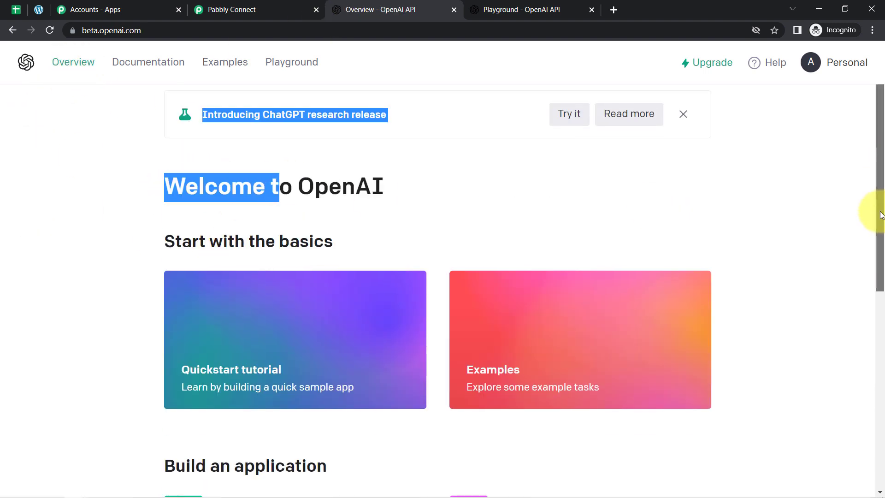
pyautogui.scroll(-5, 880, 215)
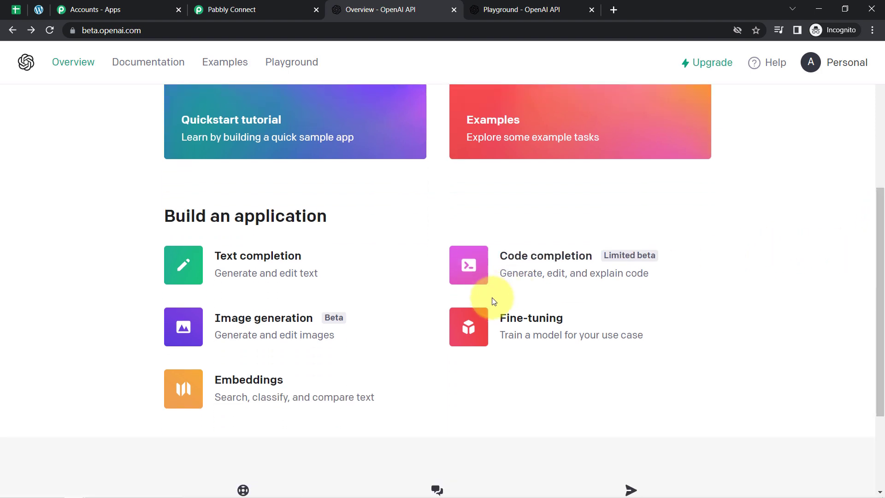
pyautogui.click(289, 322)
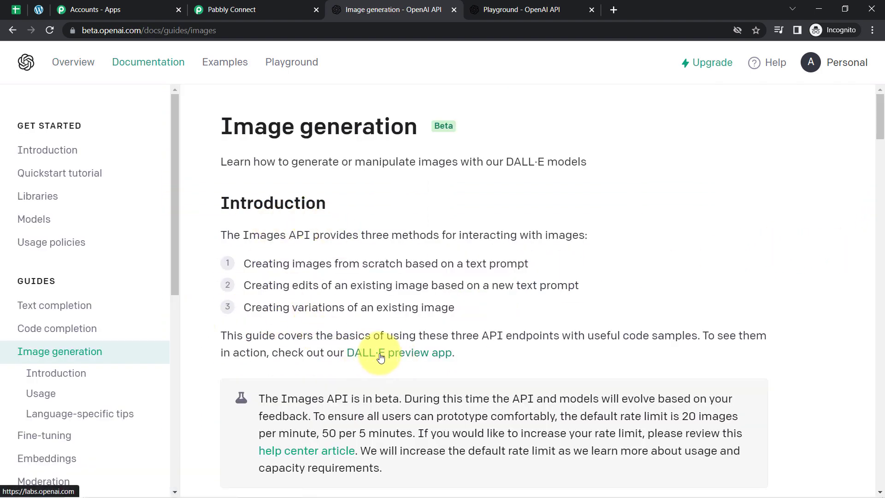
pyautogui.click(401, 363)
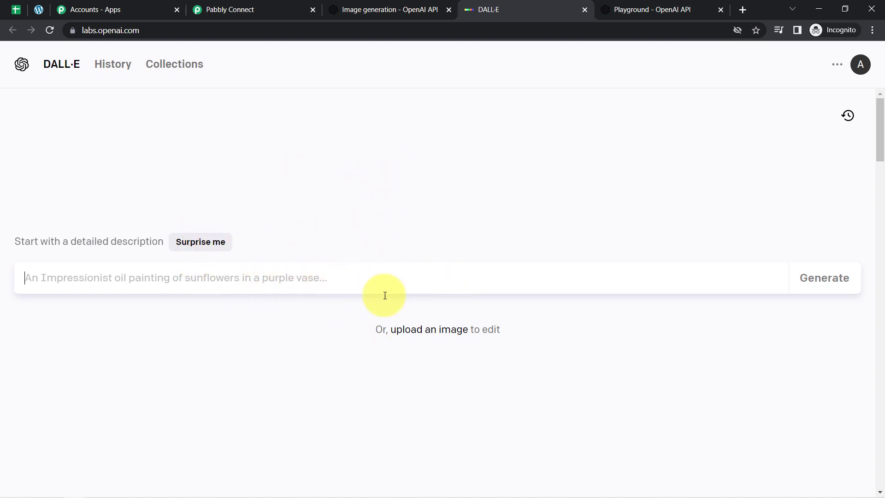
pyautogui.moveTo(111, 30); pyautogui.dragTo(142, 33)
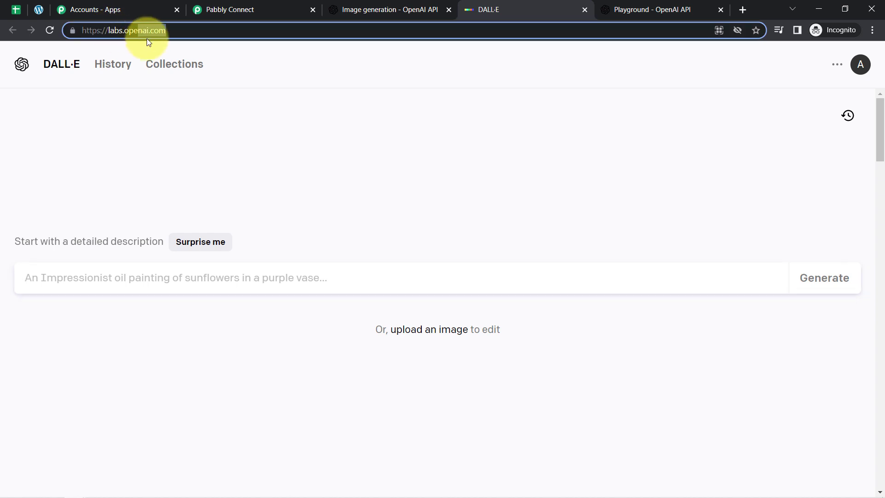
# - Copy the blog title "How COVID-19 has transformed public policy" from the Weekly Health Blogs List sheet and return to DALL·E
pyautogui.click(18, 13)
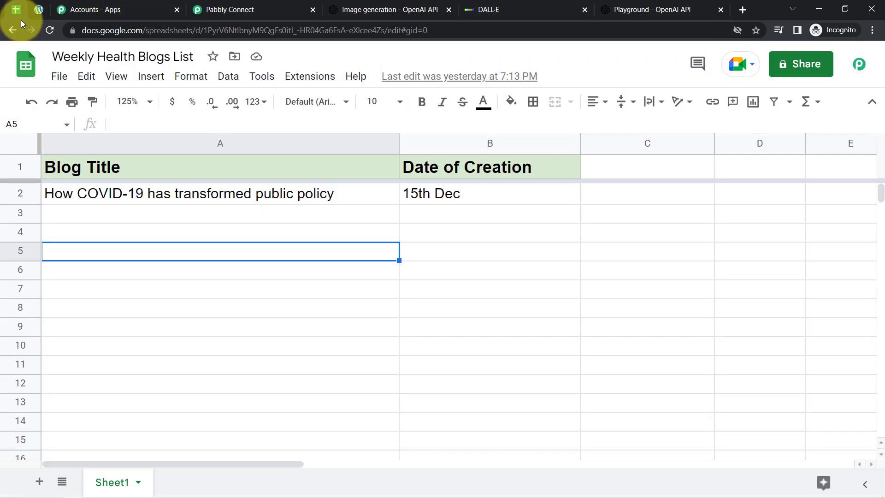
pyautogui.click(104, 195)
pyautogui.doubleClick(105, 195)
pyautogui.tripleClick(108, 195)
pyautogui.hotkey('ctrl', 'c')
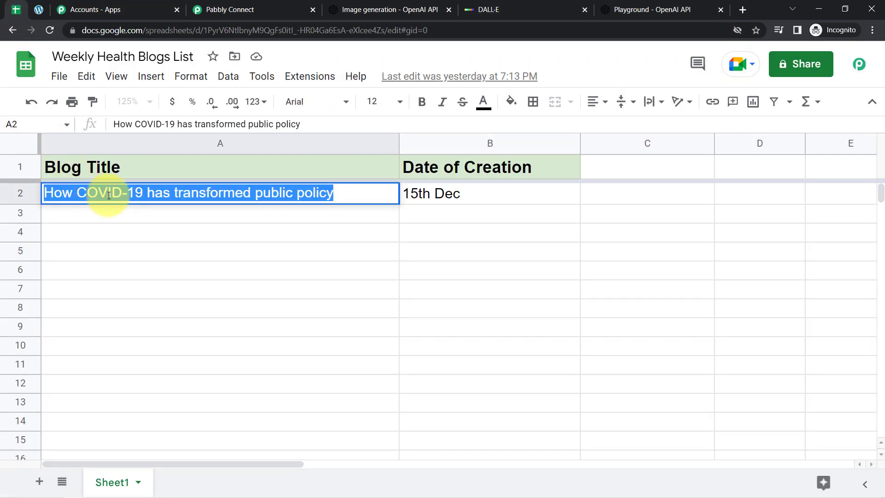
pyautogui.click(128, 238)
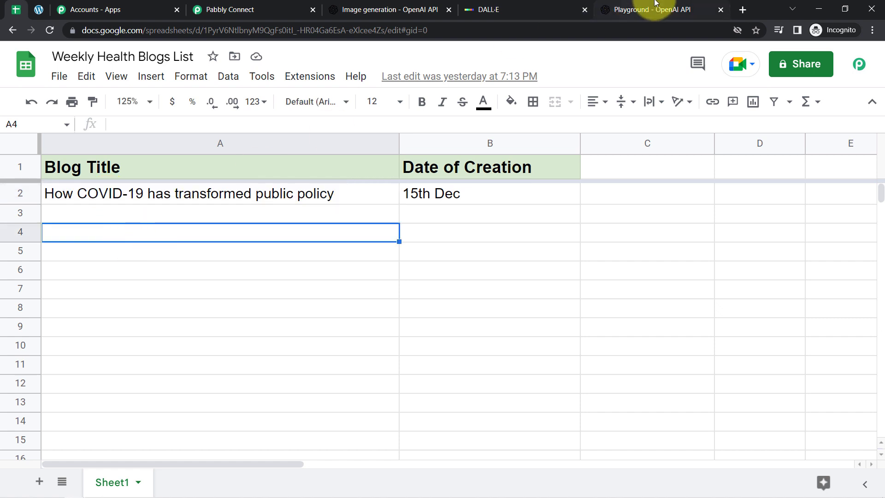
pyautogui.click(648, 12)
pyautogui.click(533, 8)
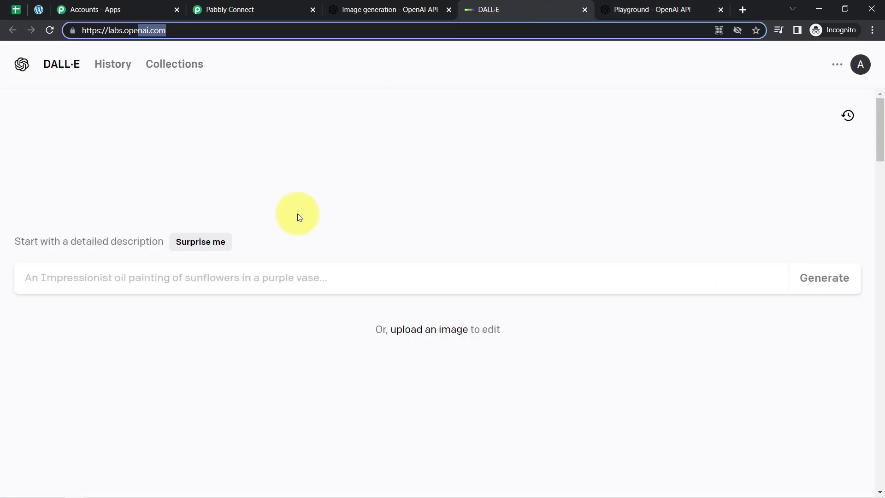
# - Generate DALL·E images from the prompt "dog"
pyautogui.click(138, 281)
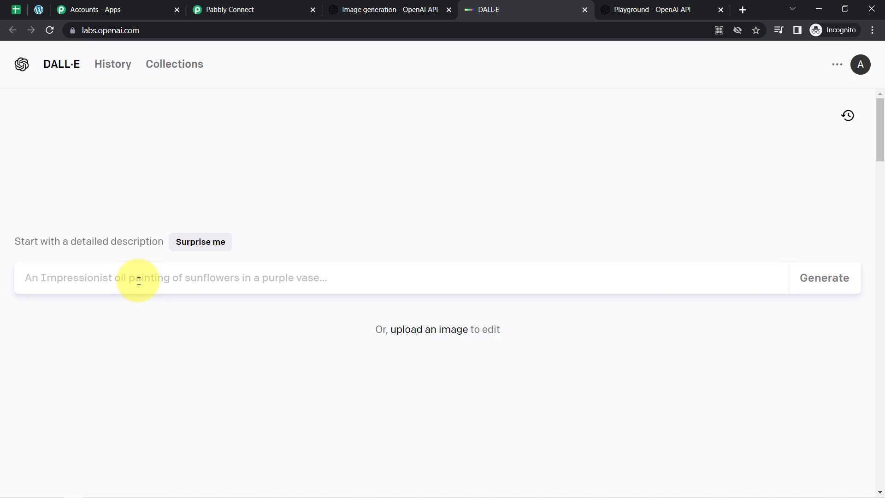
pyautogui.write('dog')
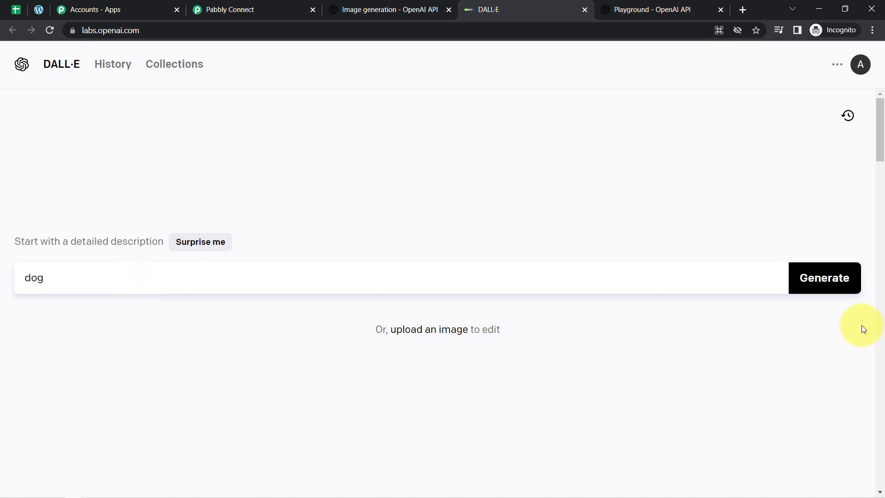
pyautogui.click(818, 280)
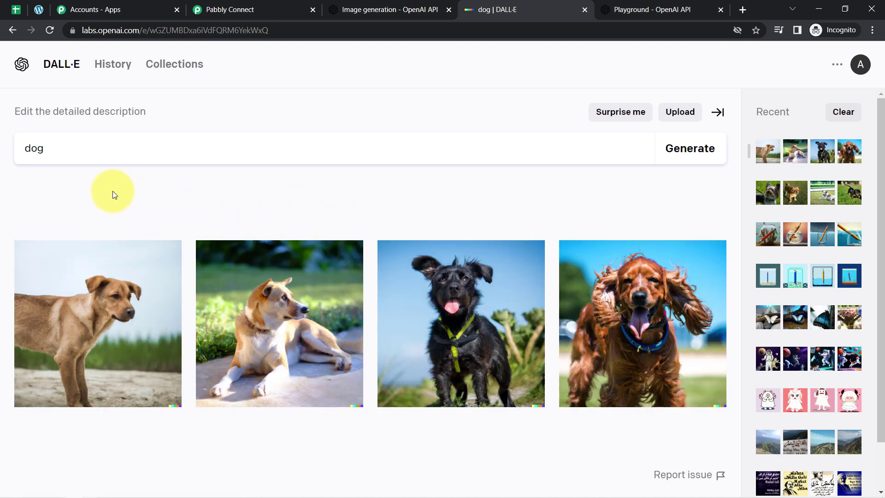
# - Replace the prompt with "How COVID-19 has transformed public policy" and try to generate images from it
pyautogui.doubleClick(43, 150)
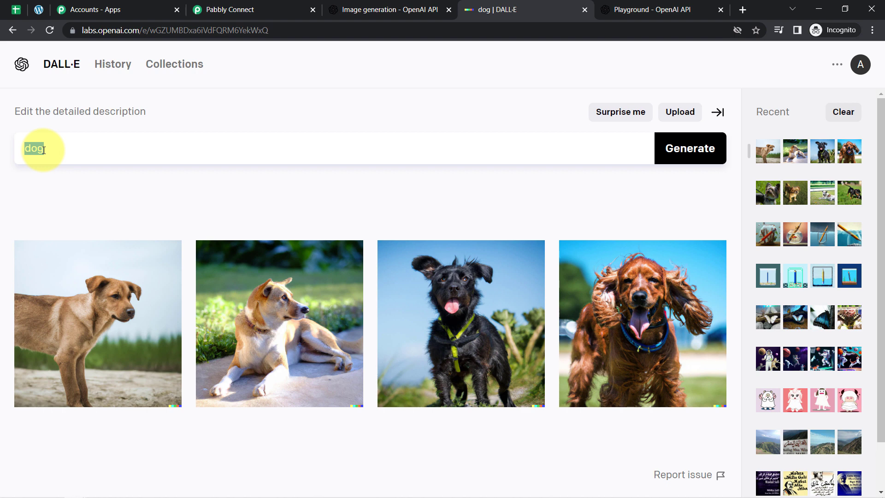
pyautogui.hotkey('ctrl', 'v')
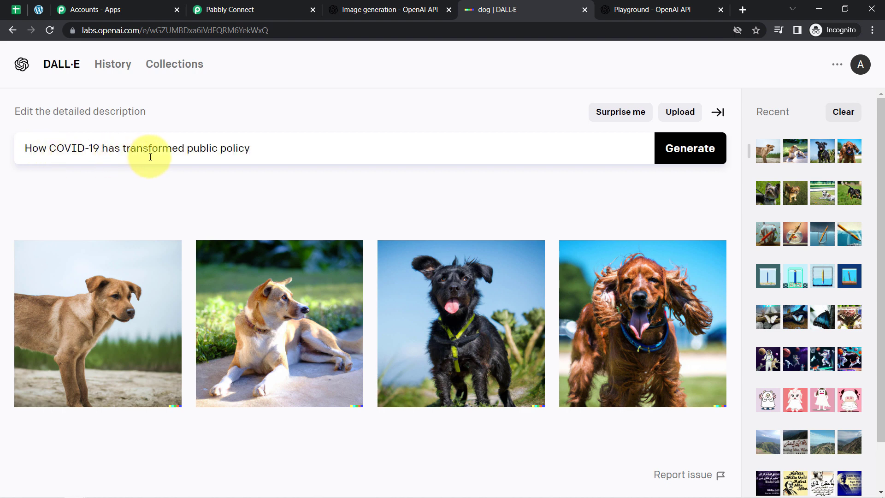
pyautogui.click(684, 155)
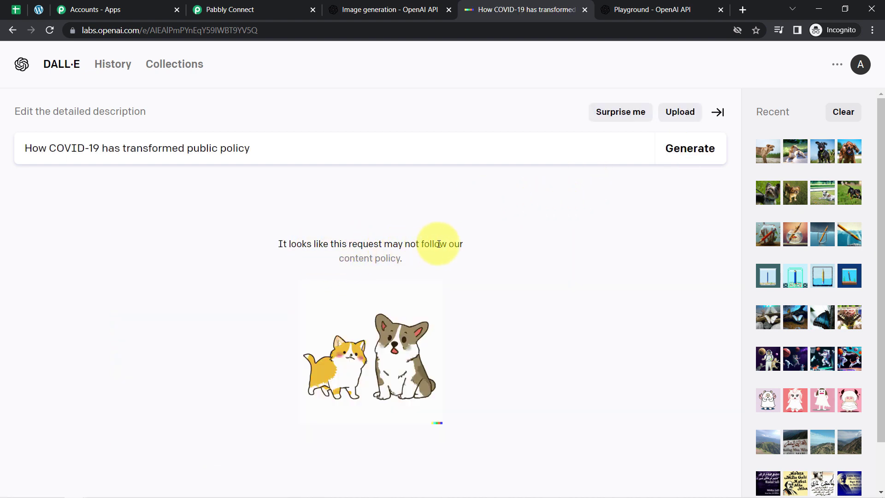
# - Open the linked content policy in a new browser tab and bring that page into view
pyautogui.rightClick(378, 258)
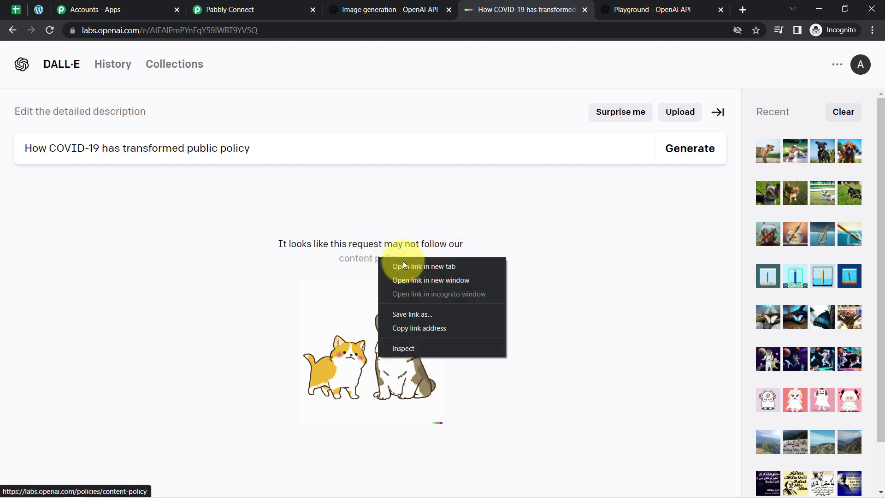
pyautogui.click(413, 267)
pyautogui.click(550, 8)
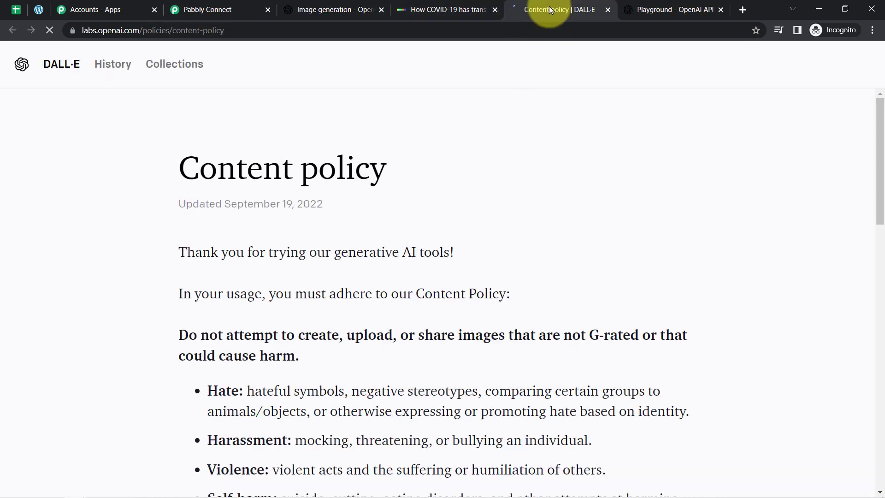
# - Examine the content policy's list of prohibited image categories, from Hate down to Public and personal health
pyautogui.scroll(-1, 872, 124)
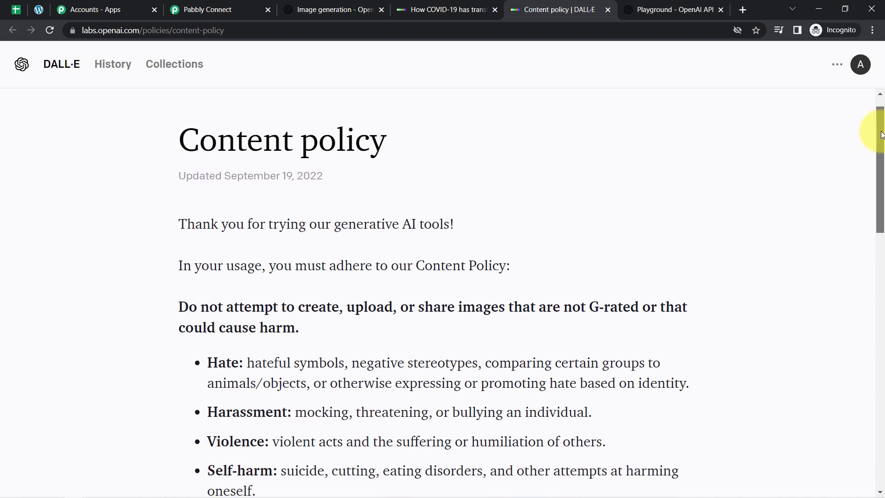
pyautogui.scroll(-1, 881, 88)
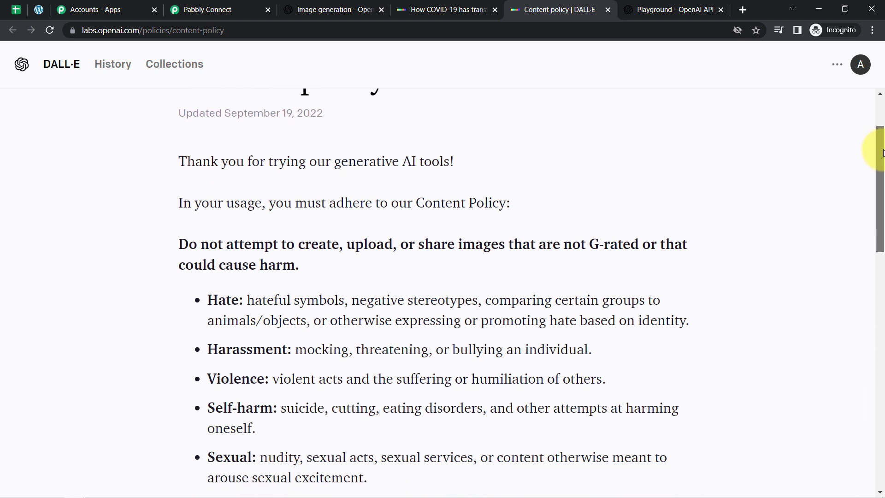
pyautogui.moveTo(334, 161); pyautogui.dragTo(456, 161)
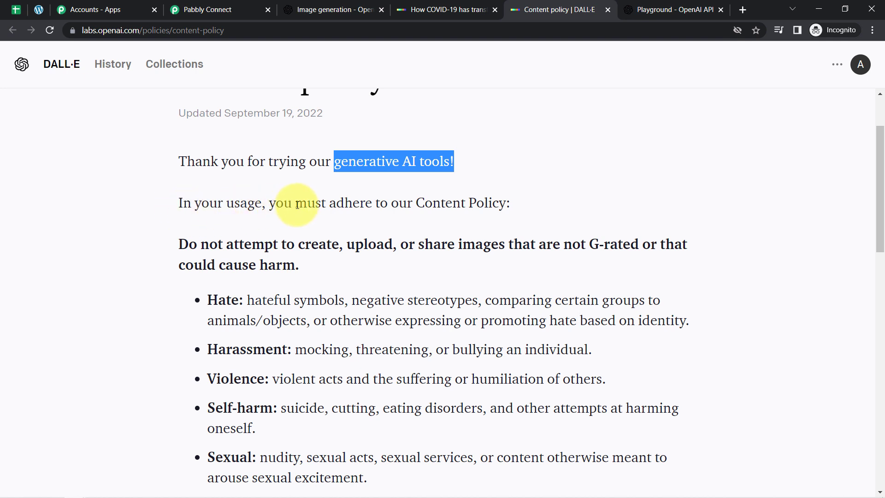
pyautogui.click(326, 206)
pyautogui.moveTo(325, 206); pyautogui.dragTo(392, 204)
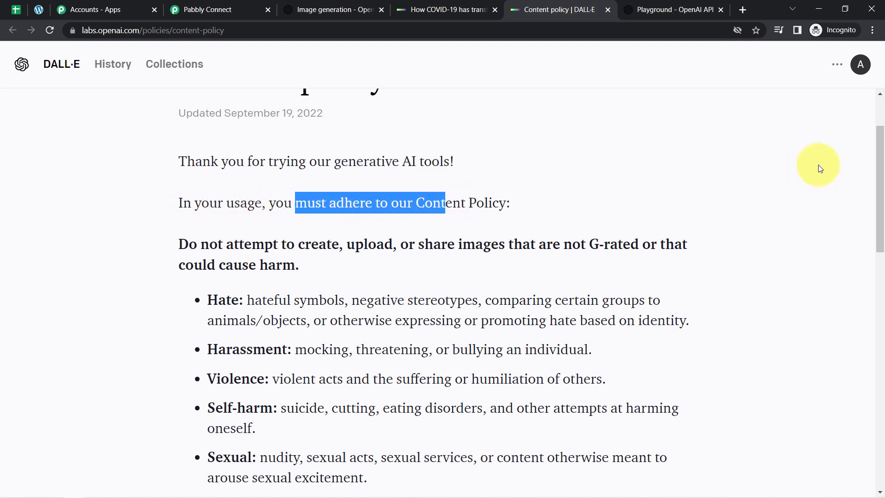
pyautogui.moveTo(881, 145); pyautogui.dragTo(881, 191)
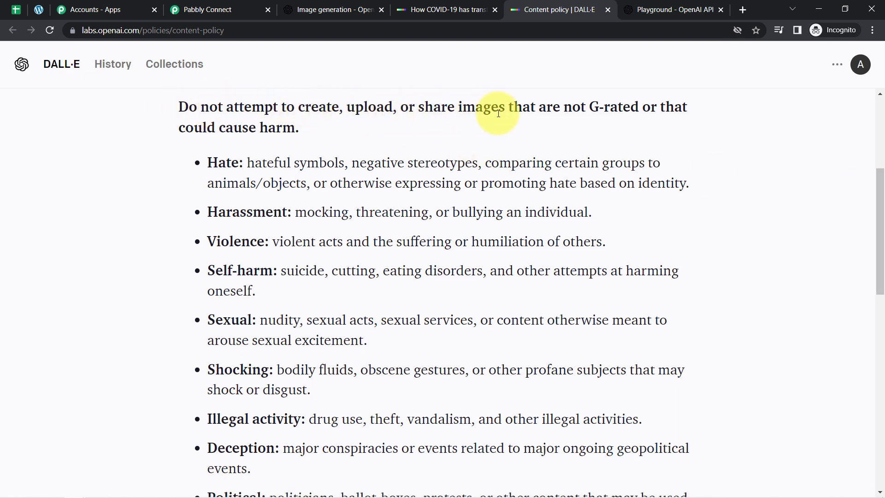
pyautogui.moveTo(599, 110); pyautogui.dragTo(643, 112)
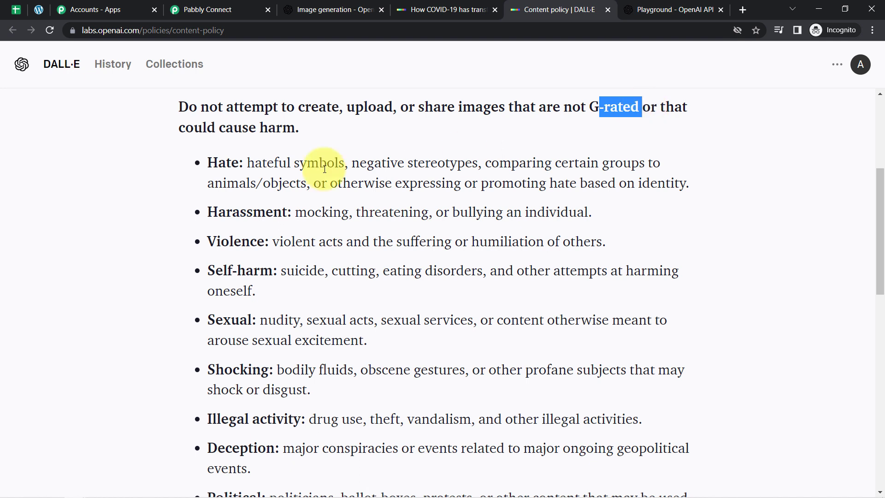
pyautogui.moveTo(193, 129); pyautogui.dragTo(246, 165)
pyautogui.click(231, 175)
pyautogui.moveTo(226, 209); pyautogui.dragTo(252, 209)
pyautogui.moveTo(204, 241); pyautogui.dragTo(270, 242)
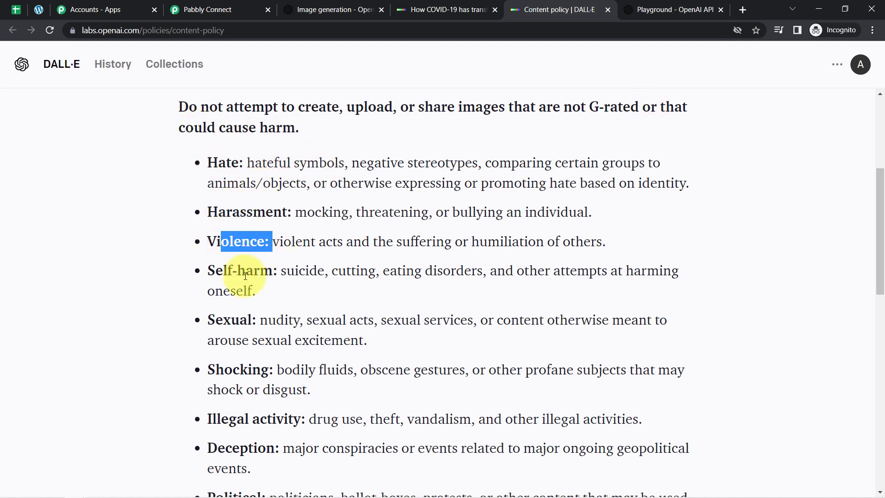
pyautogui.moveTo(246, 271); pyautogui.dragTo(294, 284)
pyautogui.moveTo(878, 178); pyautogui.dragTo(878, 230)
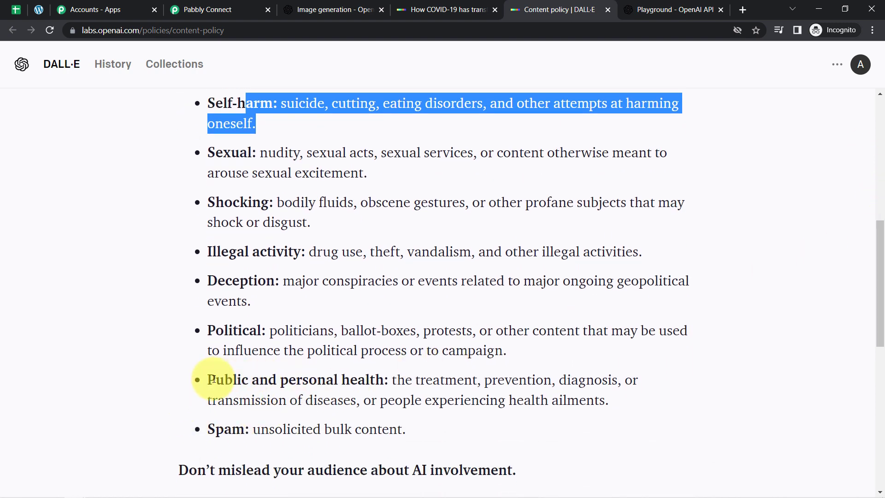
pyautogui.moveTo(211, 383); pyautogui.dragTo(301, 383)
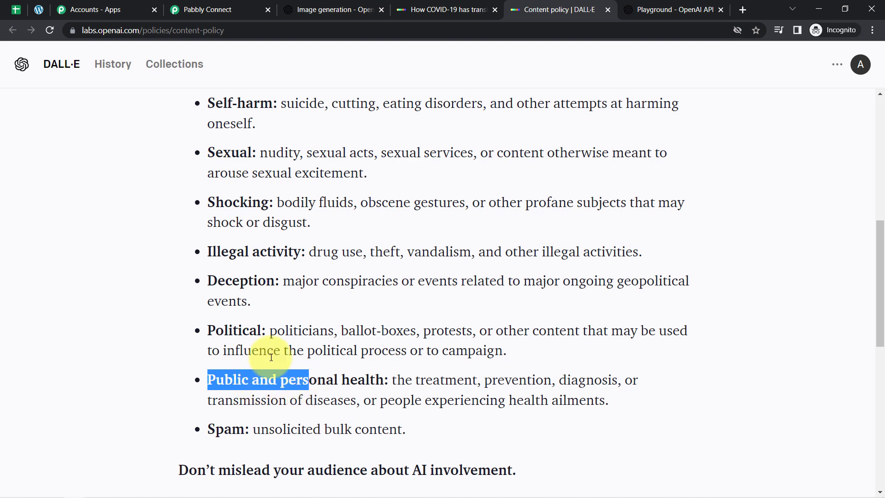
# - Compare the blog title in the Weekly Health Blogs List spreadsheet with the content policy's Political and Illegal activity categories
pyautogui.click(16, 9)
pyautogui.click(241, 285)
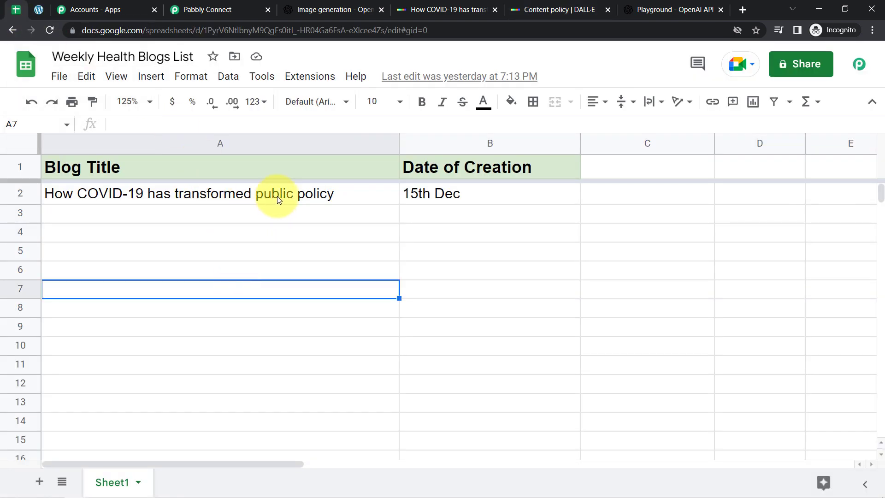
pyautogui.click(677, 8)
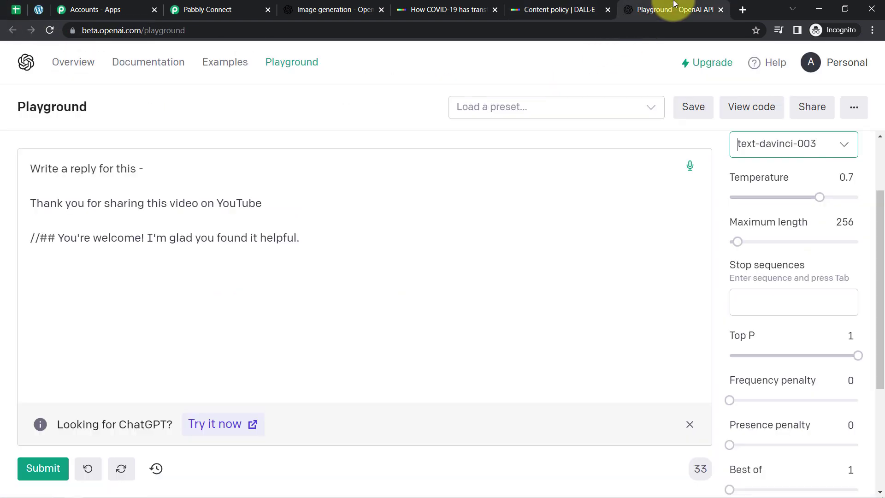
pyautogui.click(541, 5)
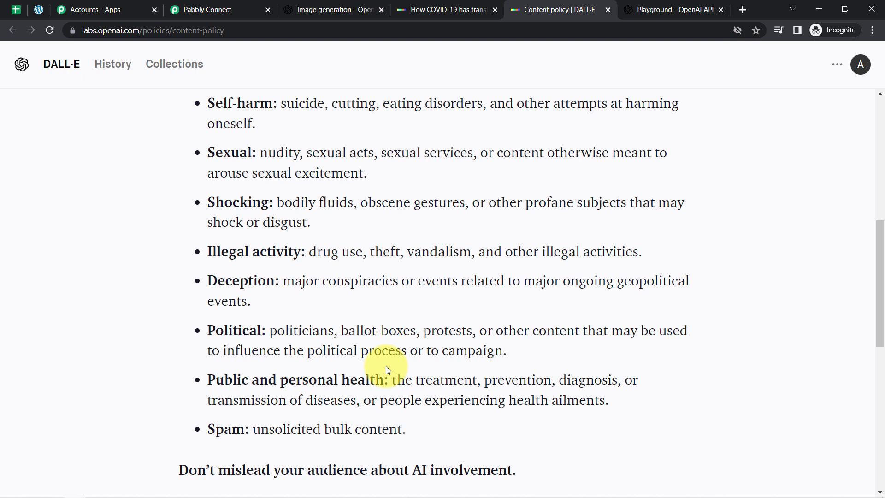
pyautogui.doubleClick(246, 332)
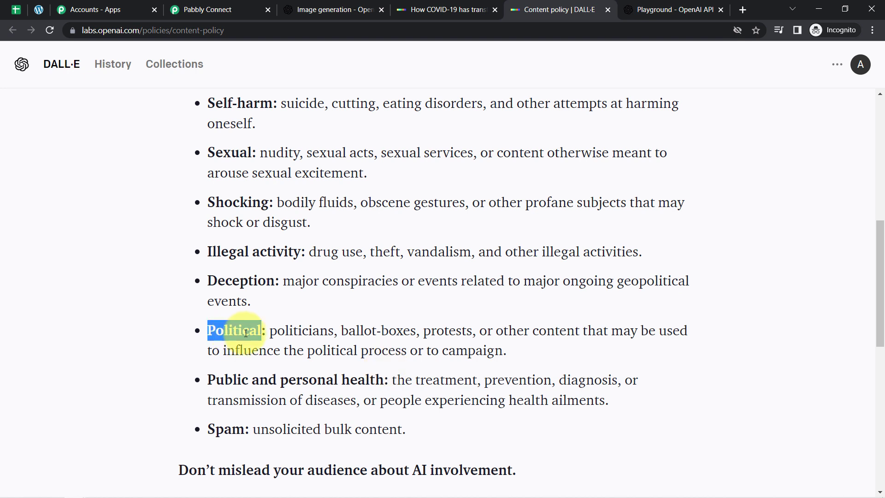
pyautogui.moveTo(222, 252); pyautogui.dragTo(283, 257)
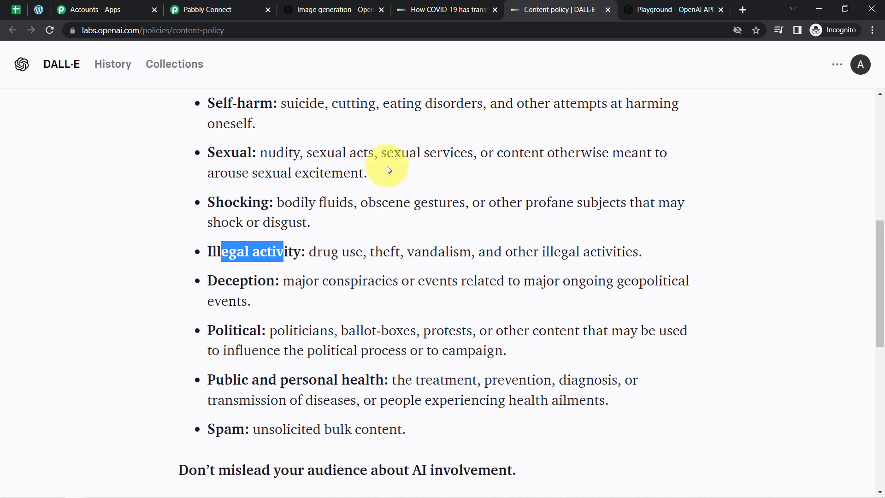
# - In Pabbly Connect, replace the mapped Blog Title in the Generate Image prompt with "corona virus" and send a test request
pyautogui.click(238, 8)
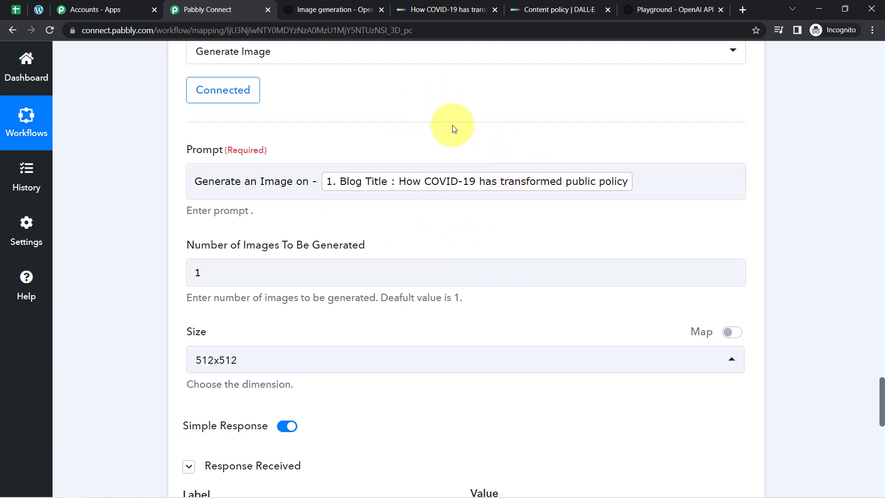
pyautogui.click(16, 9)
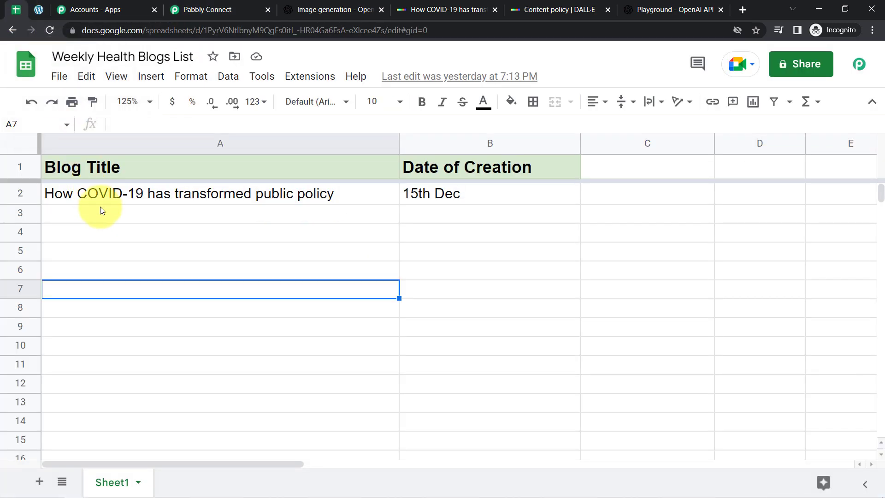
pyautogui.click(198, 5)
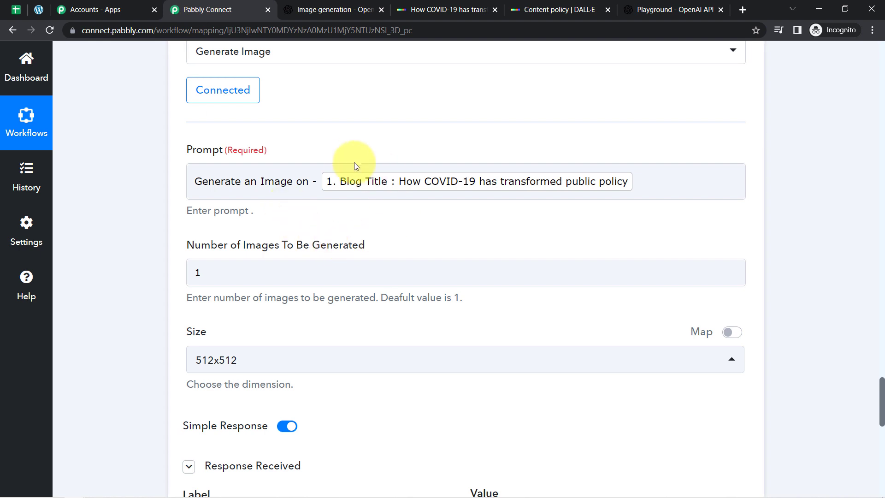
pyautogui.click(319, 186)
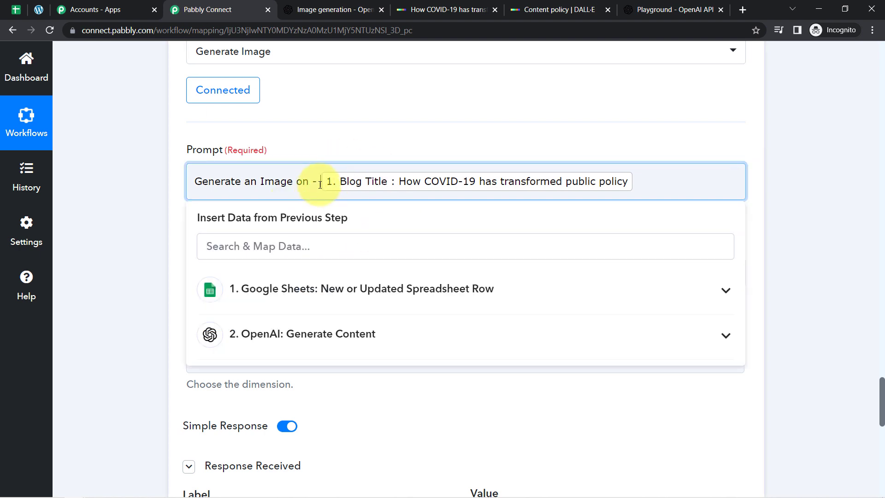
pyautogui.press('Delete')
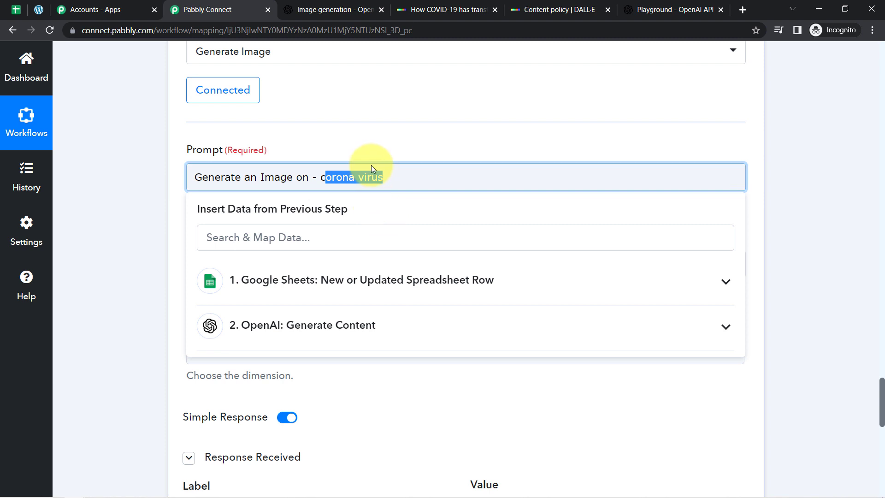
pyautogui.click(496, 134)
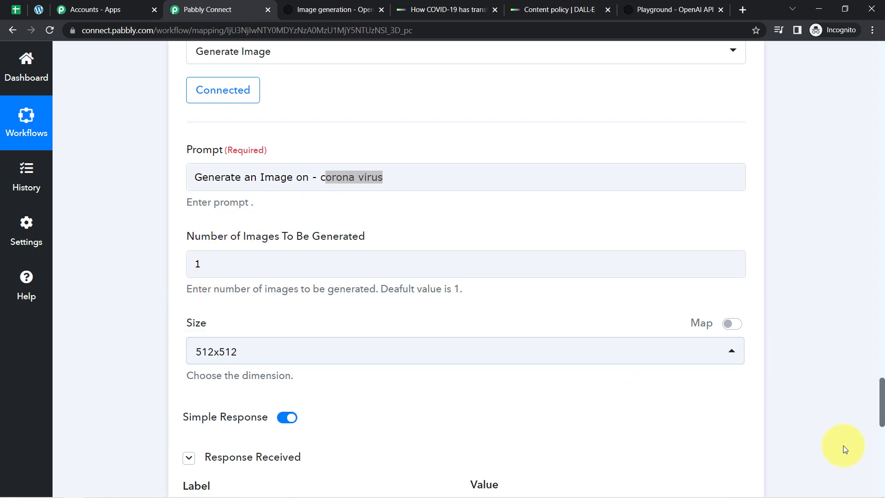
pyautogui.moveTo(882, 397); pyautogui.dragTo(873, 442)
pyautogui.click(263, 341)
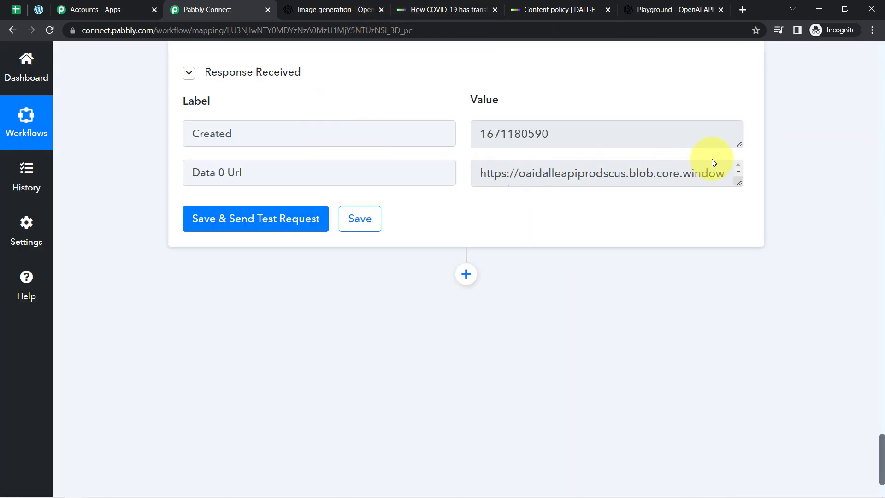
# - Copy the full Data 0 Url value from the response and open it in a new tab to view the generated image
pyautogui.moveTo(738, 185); pyautogui.dragTo(738, 341)
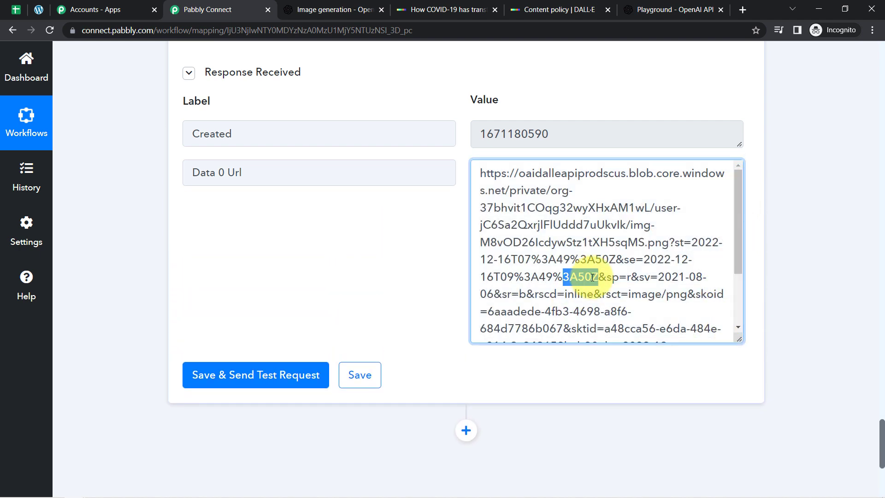
pyautogui.tripleClick(593, 277)
pyautogui.hotkey('ctrl', 'c')
pyautogui.hotkey('ctrl', 't')
pyautogui.hotkey('ctrl', 'v')
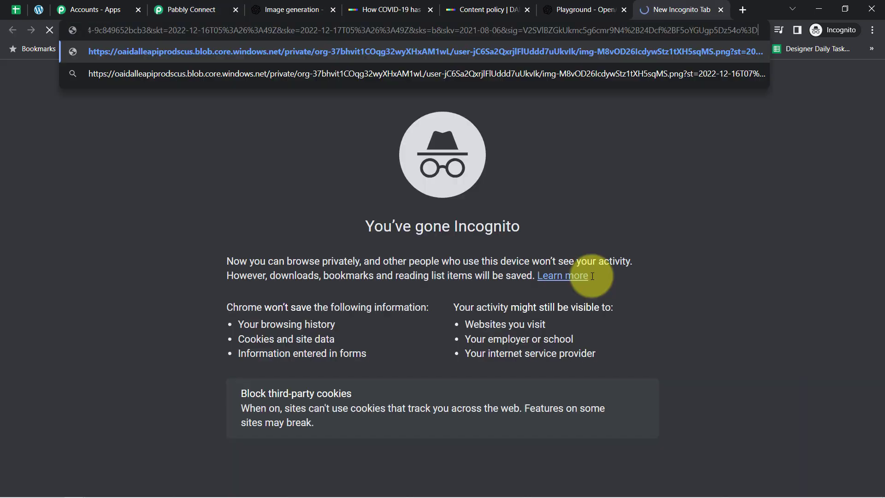
pyautogui.press('Return')
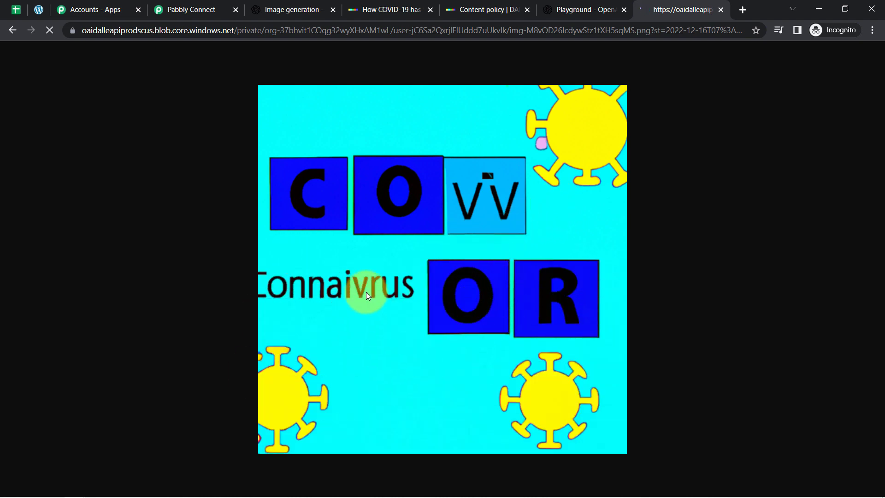
# - Return to the Pabbly Connect workflow and add a new action step below the Generate Image step
pyautogui.click(193, 5)
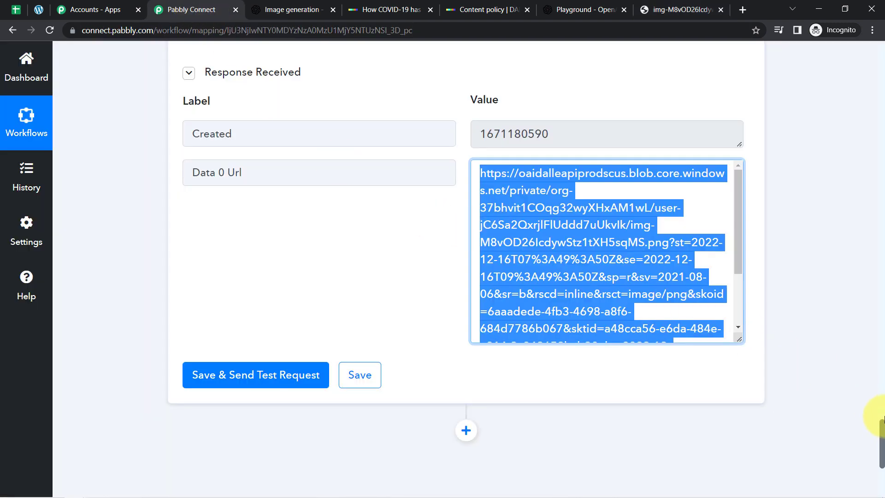
pyautogui.moveTo(883, 433); pyautogui.dragTo(883, 458)
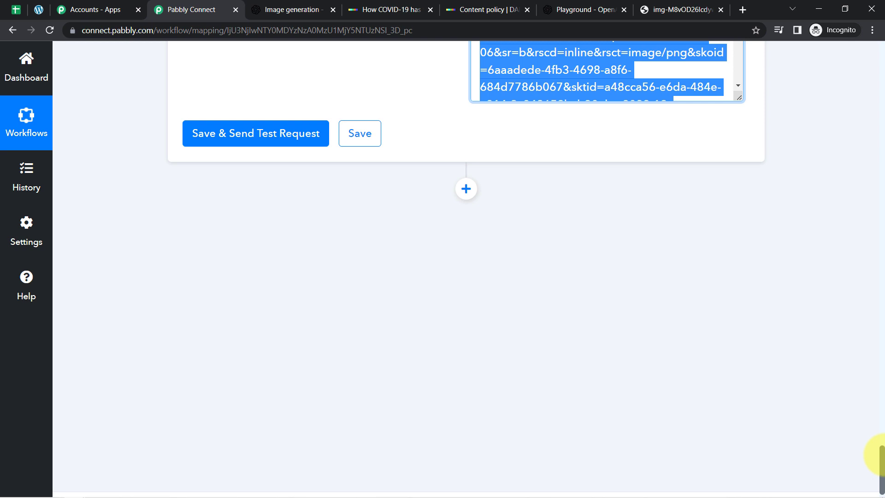
pyautogui.click(464, 190)
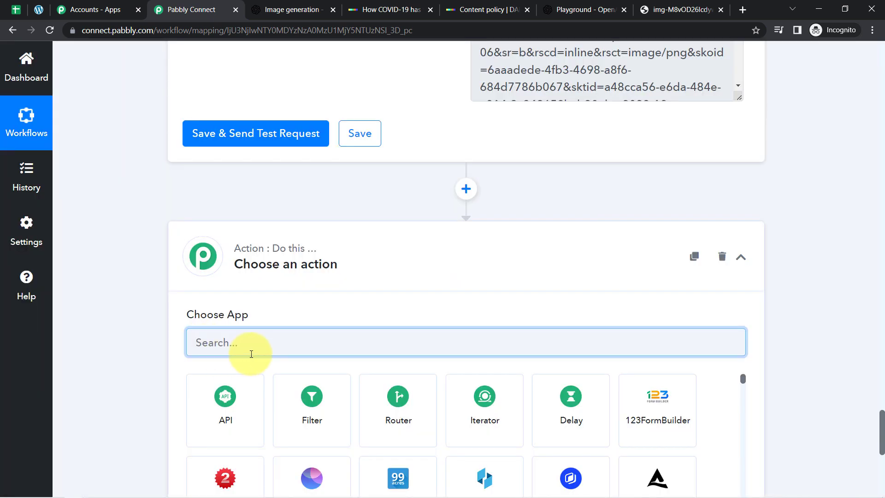
# - Set the new action step's app to WordPress and its action event to Create a Post
pyautogui.write('wordpre')
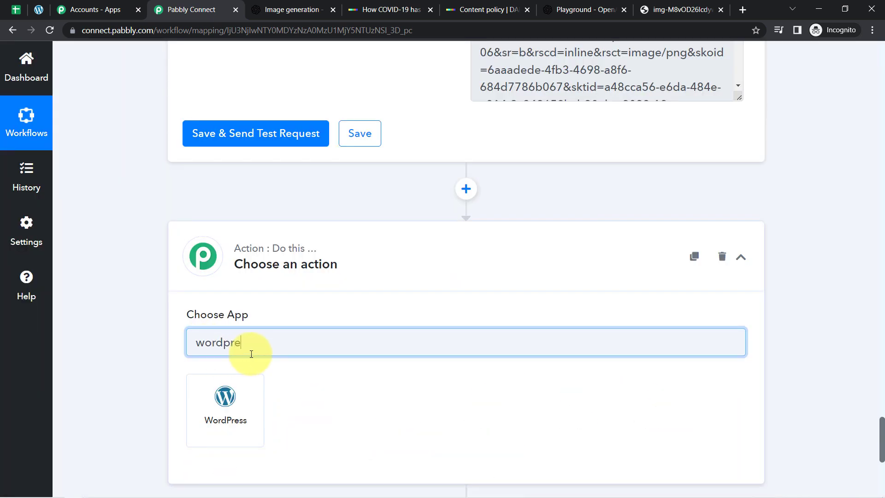
pyautogui.click(238, 389)
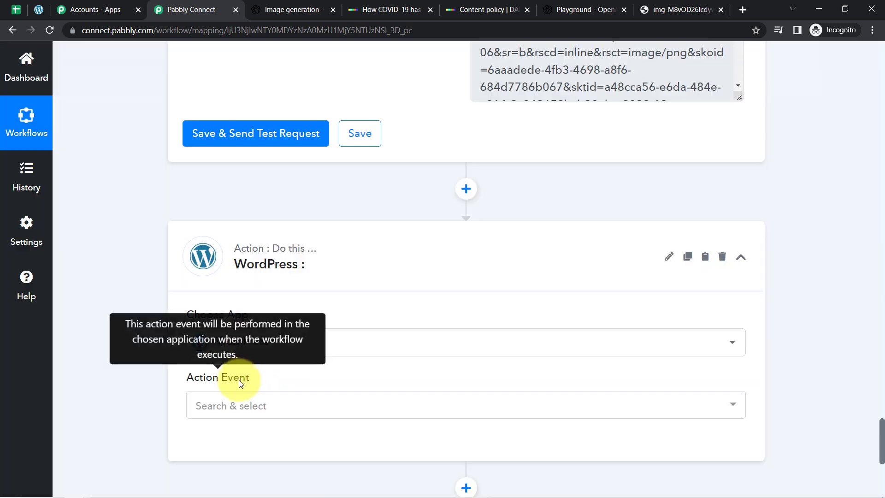
pyautogui.click(223, 405)
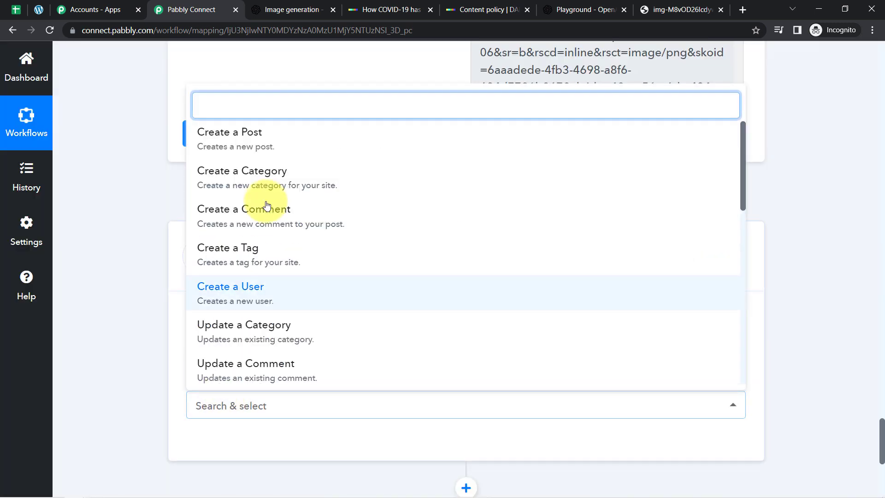
pyautogui.click(231, 141)
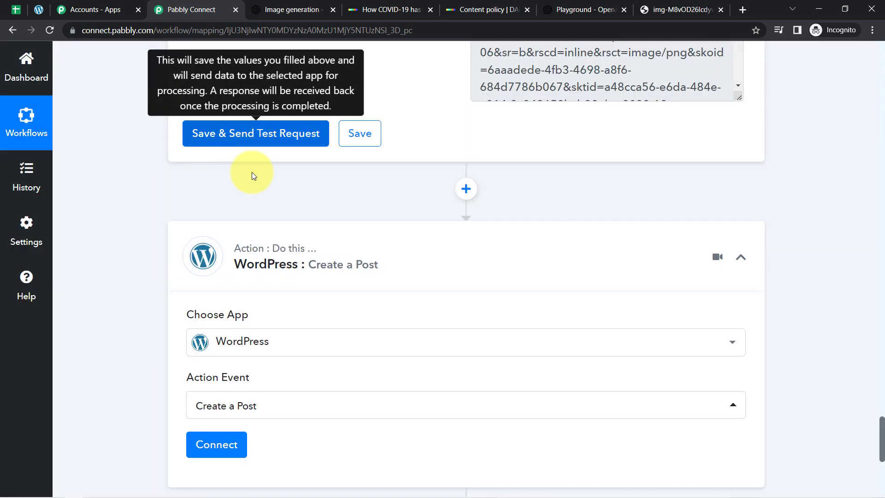
# - Start adding a new WordPress connection and read the note about Basic Authentication and the required plugin
pyautogui.click(213, 446)
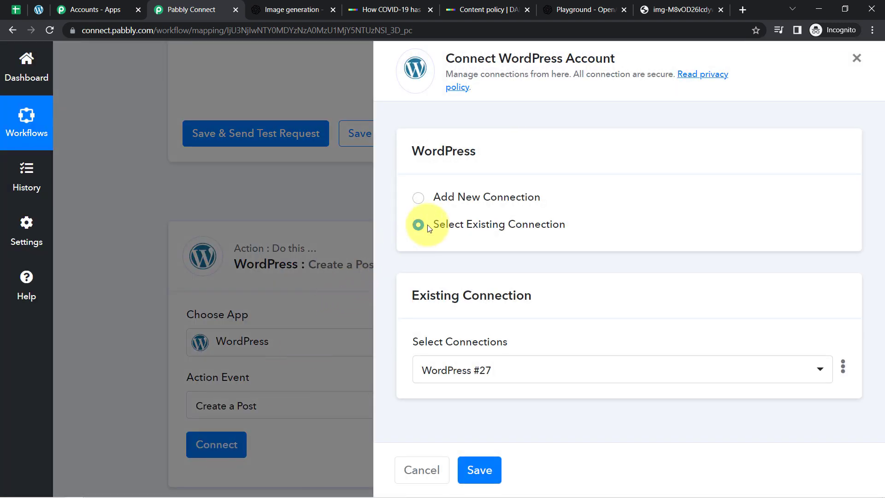
pyautogui.click(473, 203)
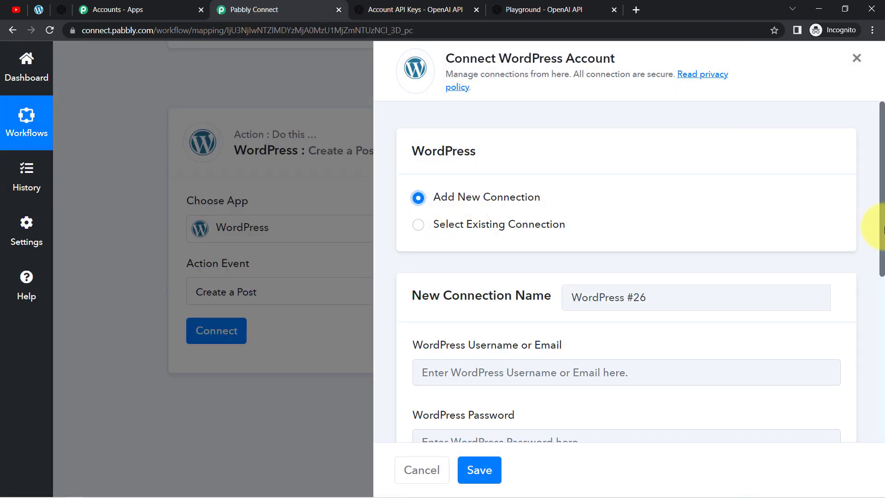
pyautogui.scroll(-3, 876, 258)
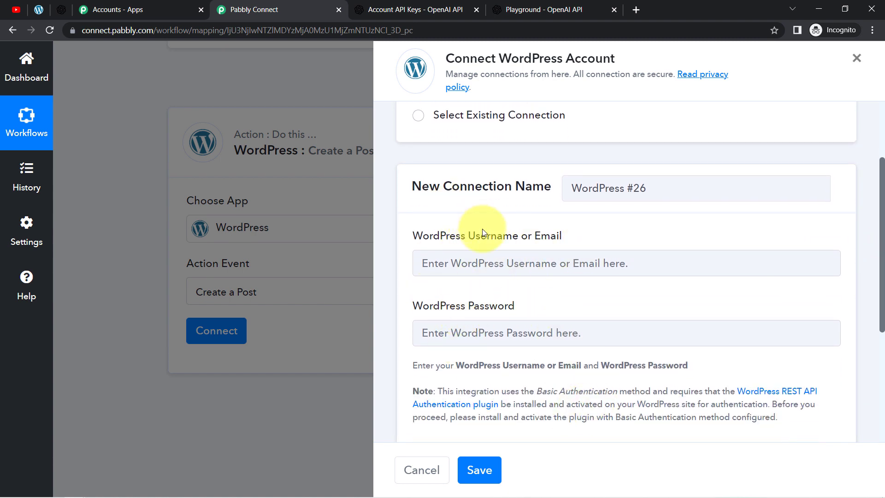
pyautogui.moveTo(455, 391); pyautogui.dragTo(677, 395)
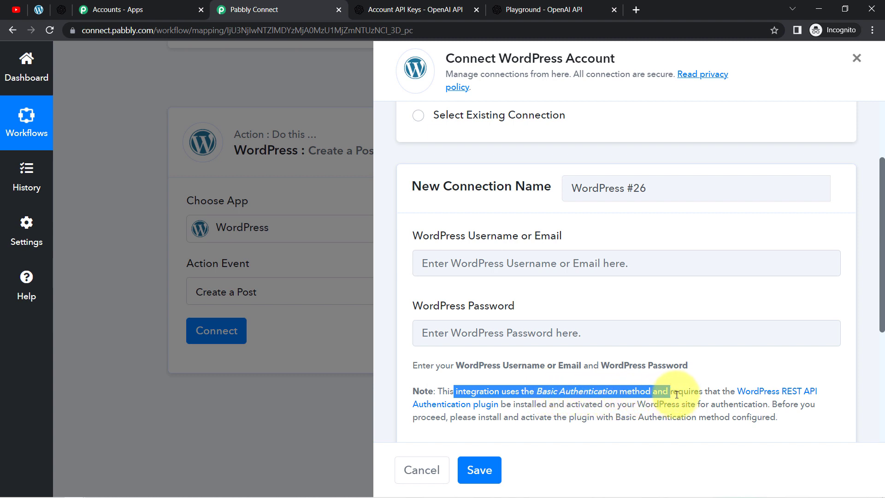
pyautogui.click(693, 394)
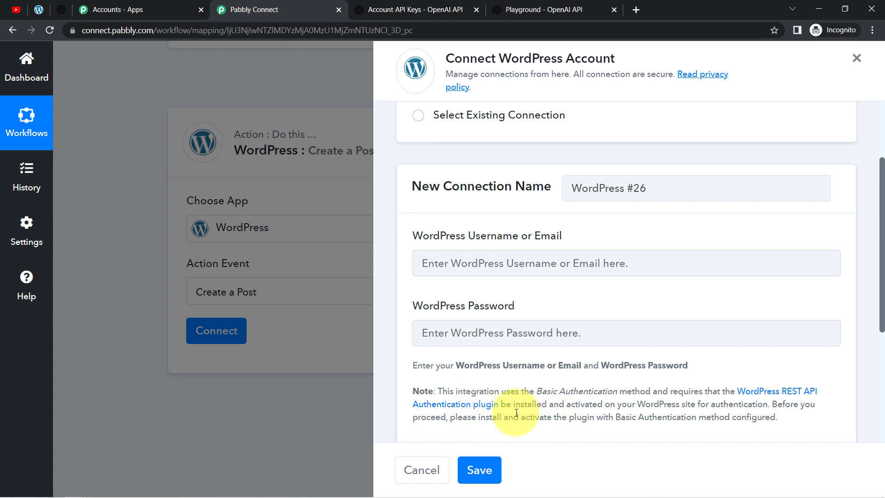
pyautogui.moveTo(517, 405); pyautogui.dragTo(669, 404)
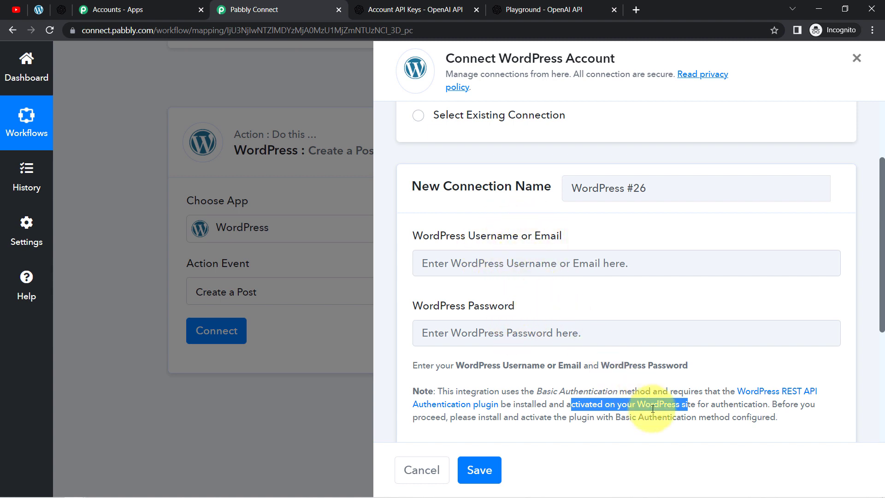
pyautogui.click(671, 414)
# - Open the WordPress REST API Authentication plugin link in a new tab and reread the connection note
pyautogui.rightClick(775, 395)
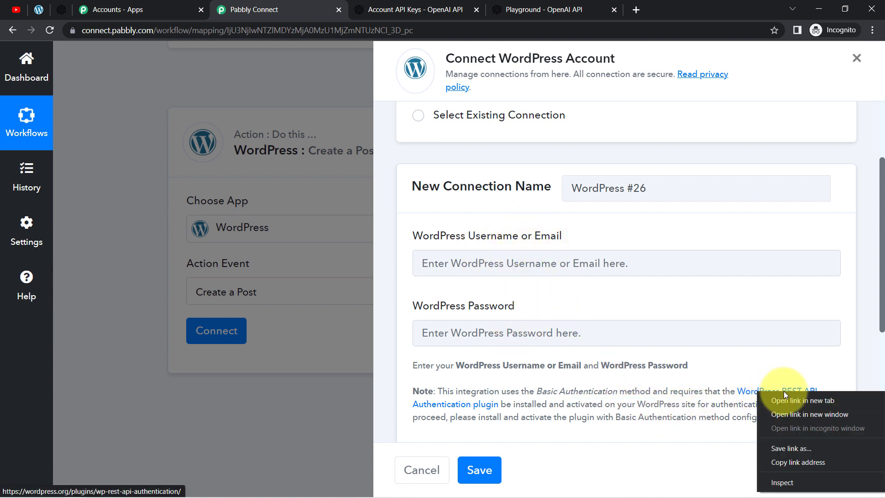
pyautogui.click(784, 376)
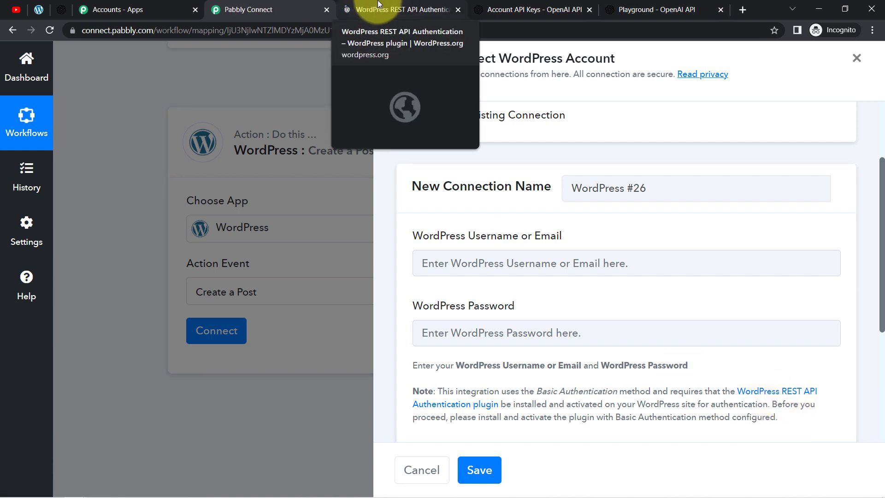
pyautogui.moveTo(413, 377); pyautogui.dragTo(555, 404)
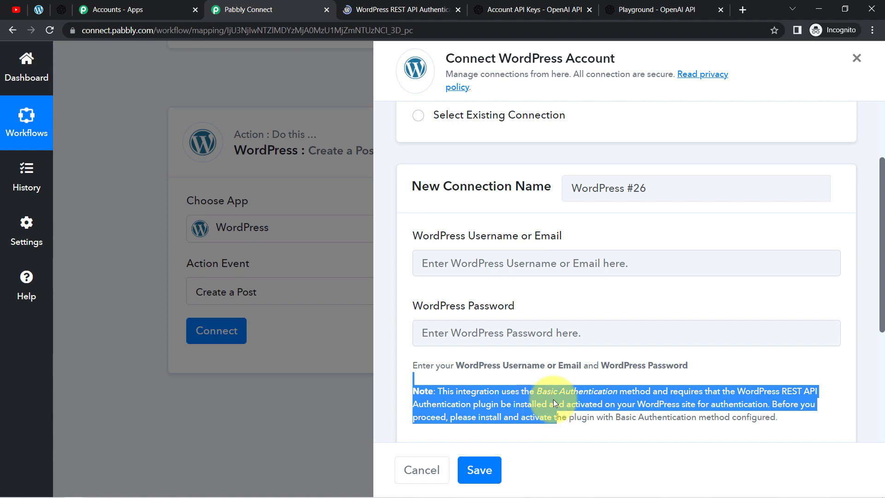
# - Switch to the WordPress admin site, search the page for "plugi" and open the Plugins page
pyautogui.click(32, 10)
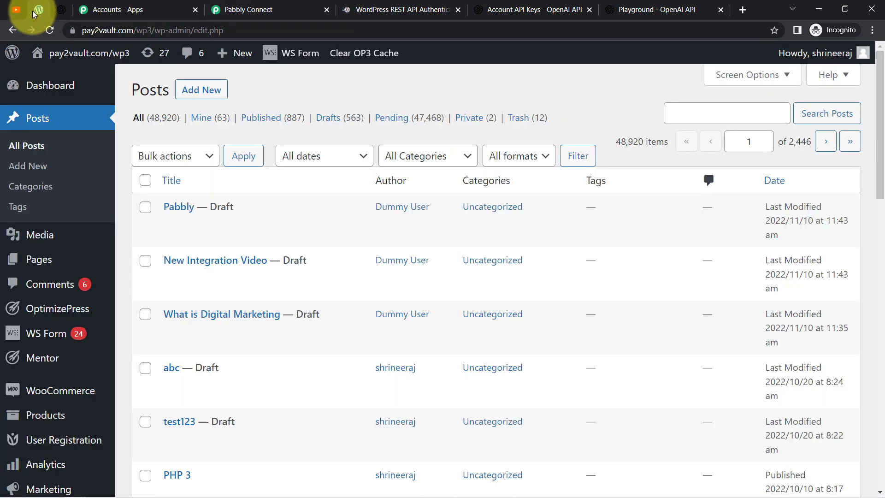
pyautogui.hotkey('ctrl', 'f')
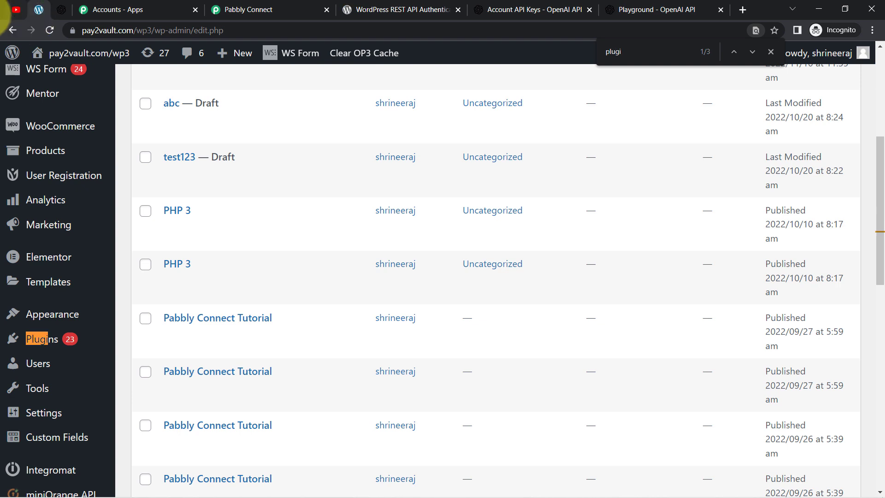
pyautogui.click(45, 346)
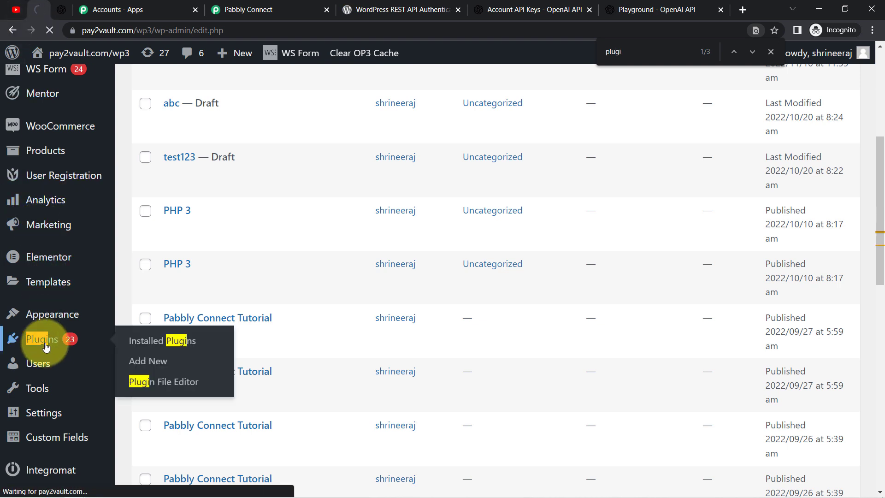
# - Copy the name WordPress REST API Authentication from the plugin's WordPress.org page and search the site's installed plugins for it
pyautogui.moveTo(394, 10); pyautogui.dragTo(178, 9)
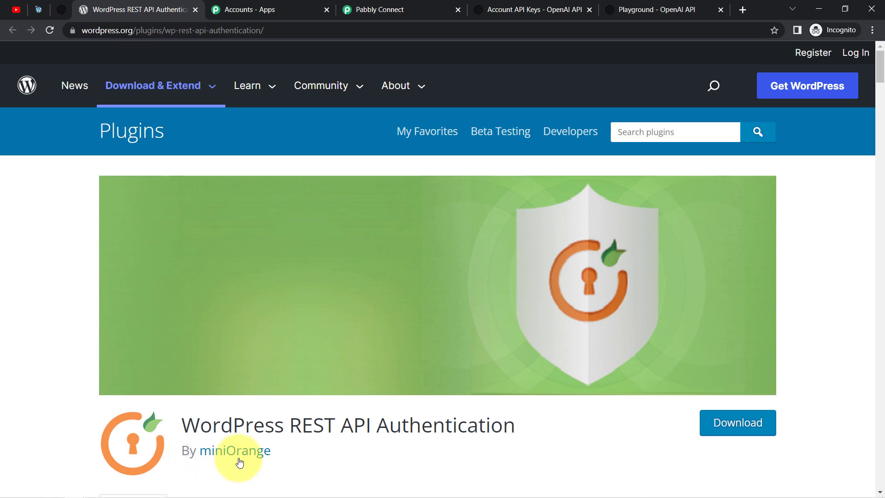
pyautogui.moveTo(189, 419); pyautogui.dragTo(525, 426)
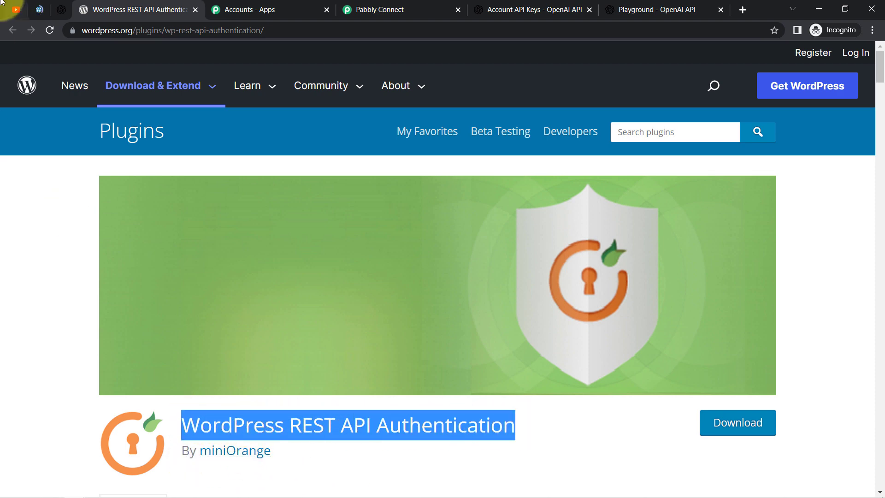
pyautogui.click(38, 9)
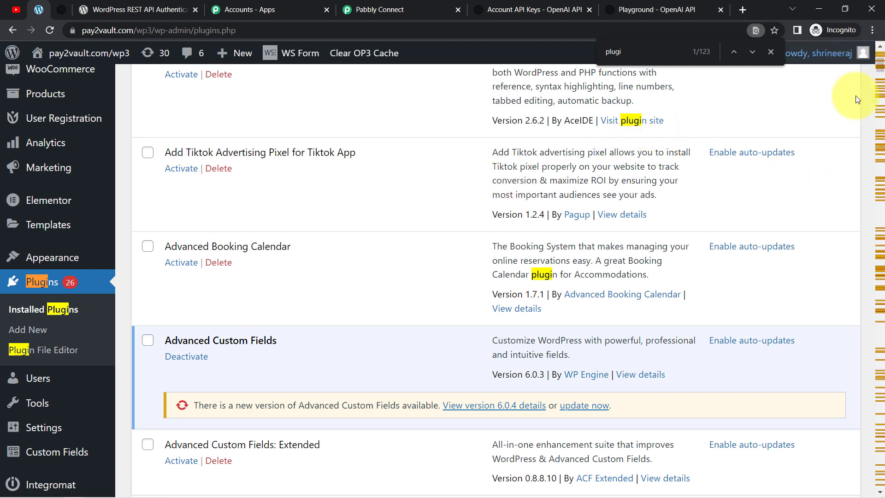
pyautogui.click(771, 52)
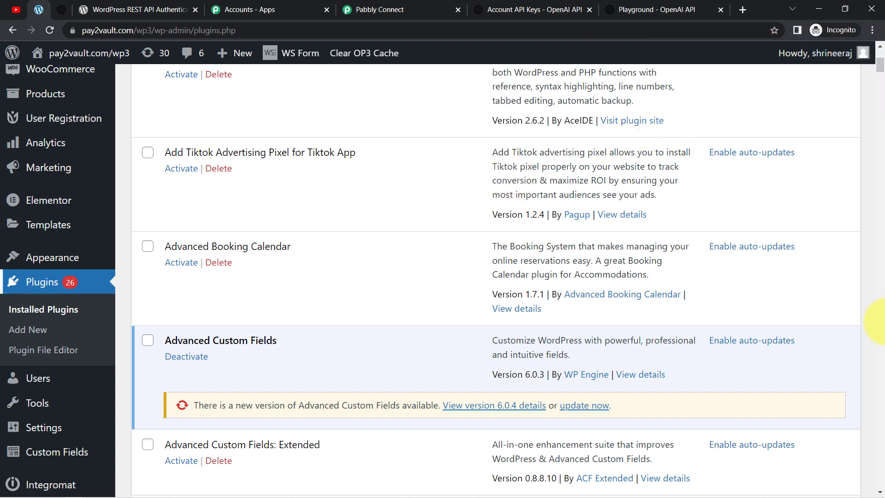
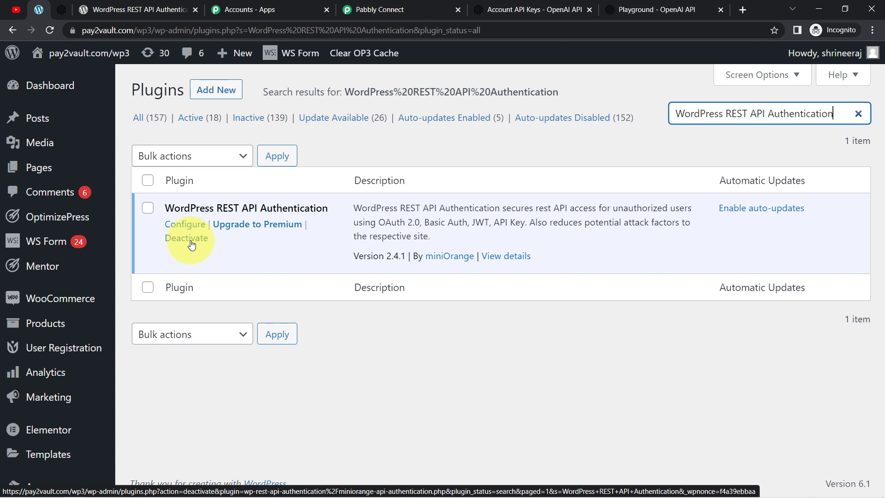
# - Start adding a new plugin and search the plugin directory for "WordPress REST API Authentication"
pyautogui.click(223, 96)
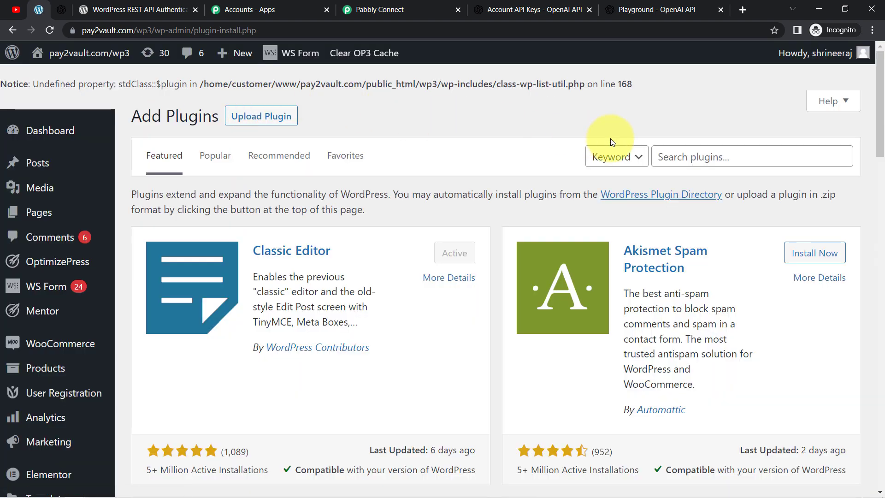
pyautogui.click(679, 156)
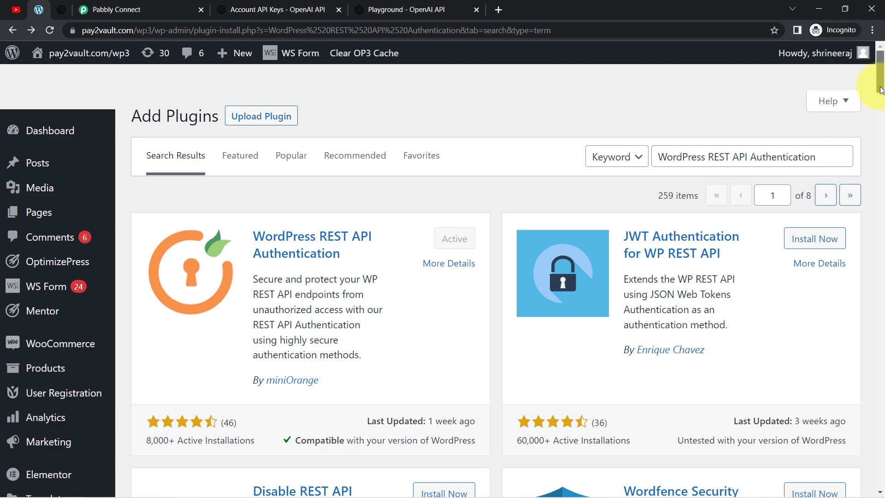
# - Return to the installed plugins, search for "WordPress REST API Authentication" and open that plugin's configuration
pyautogui.moveTo(880, 89); pyautogui.dragTo(881, 111)
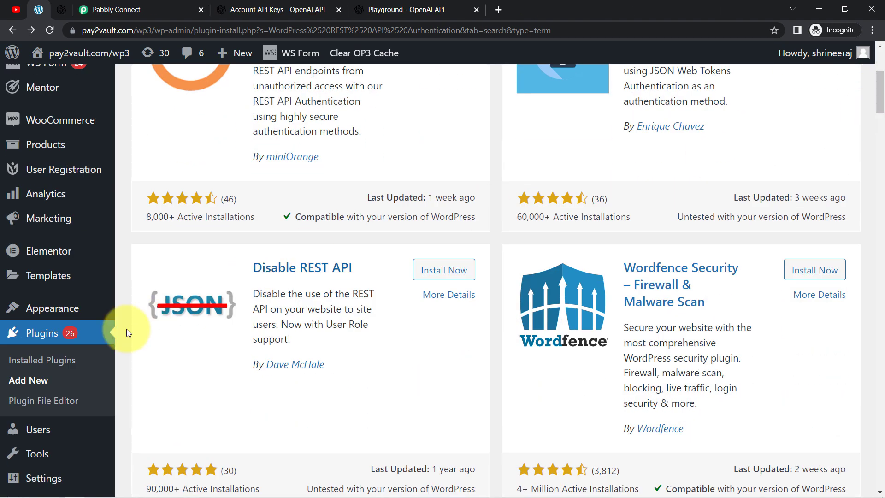
pyautogui.click(54, 334)
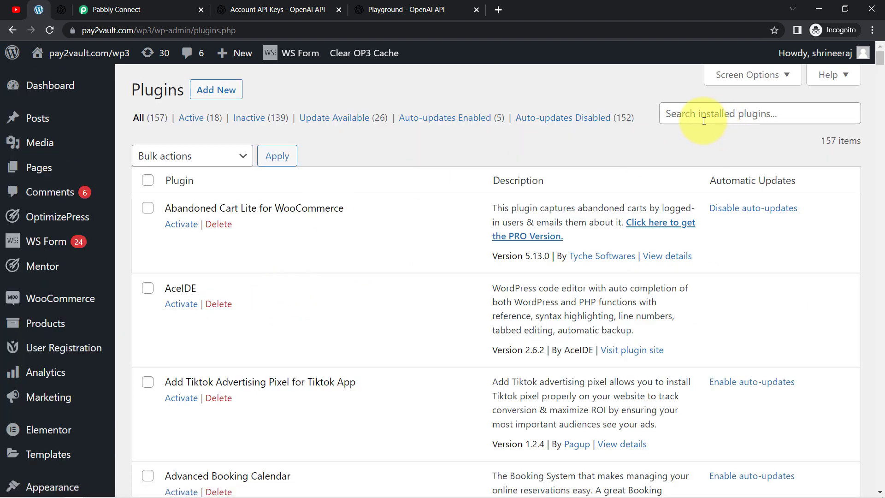
pyautogui.click(704, 121)
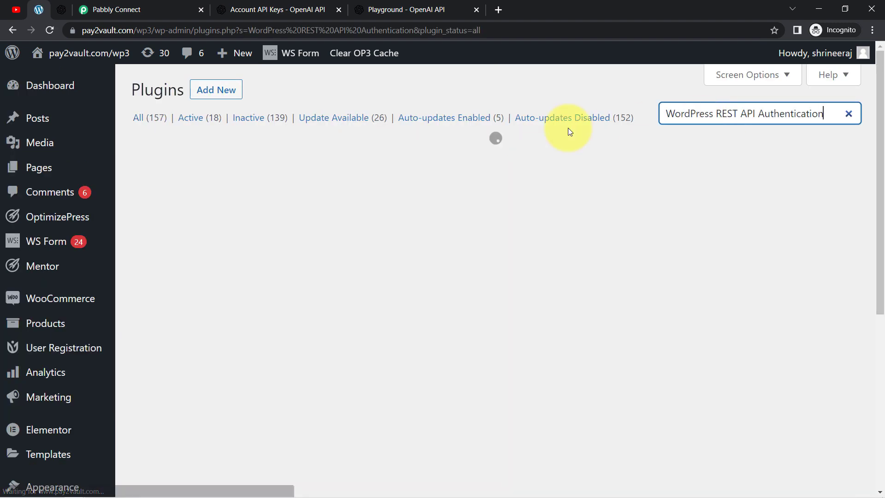
pyautogui.click(183, 226)
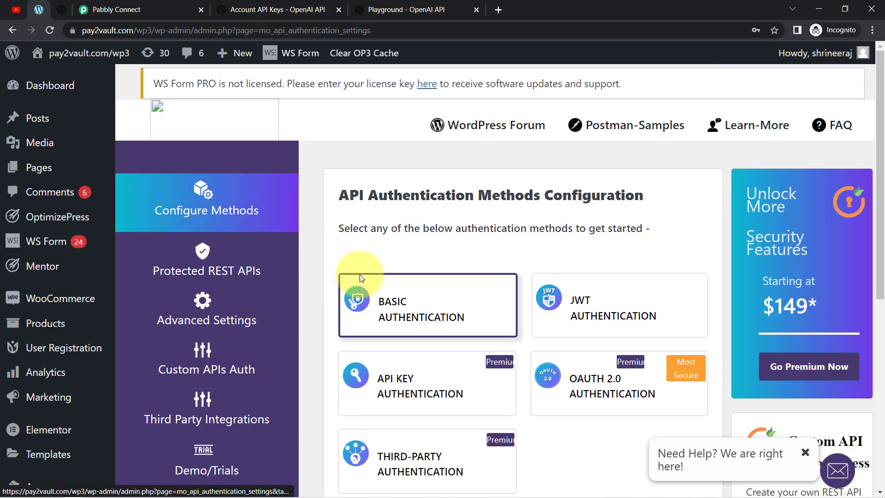
# - Configure the Basic Authentication method with the Username & Password with Base64 Encoding token type and complete the setup
pyautogui.click(433, 319)
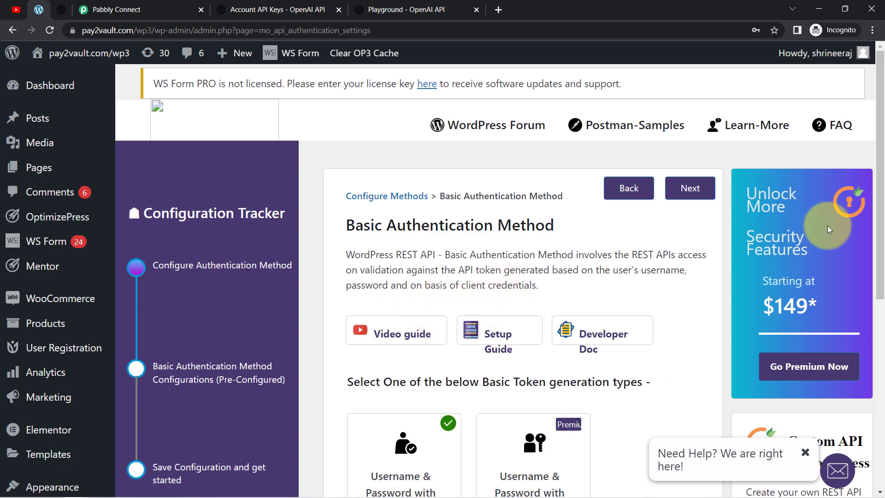
pyautogui.moveTo(883, 172); pyautogui.dragTo(870, 251)
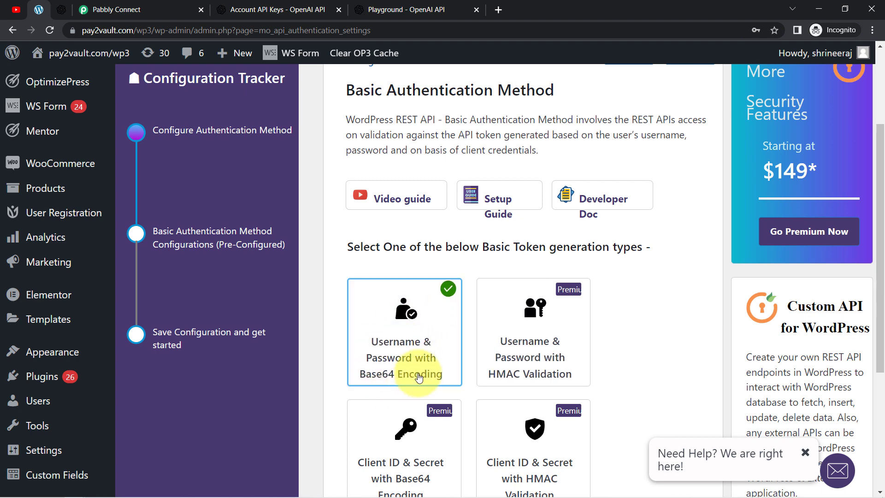
pyautogui.moveTo(880, 223); pyautogui.dragTo(877, 148)
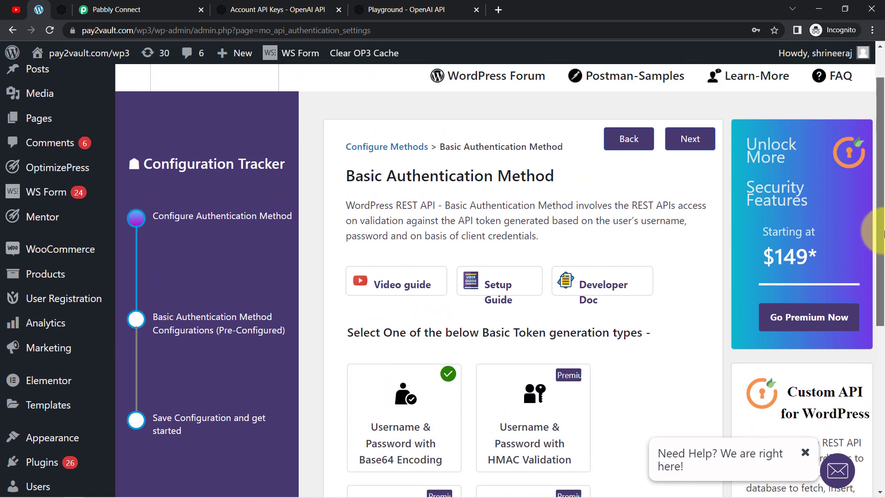
pyautogui.click(696, 142)
pyautogui.click(690, 143)
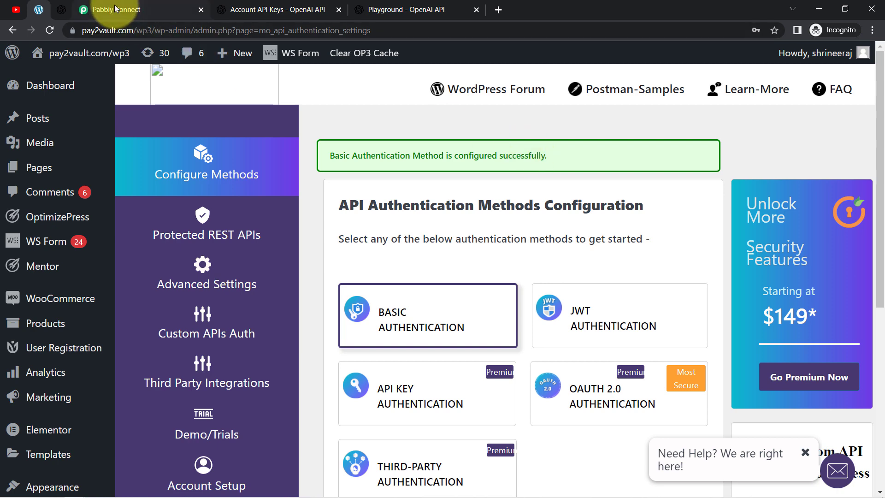
# - Switch to Pabbly Connect and review the username, password, plugin and Base URL instructions for the new WordPress connection
pyautogui.click(101, 9)
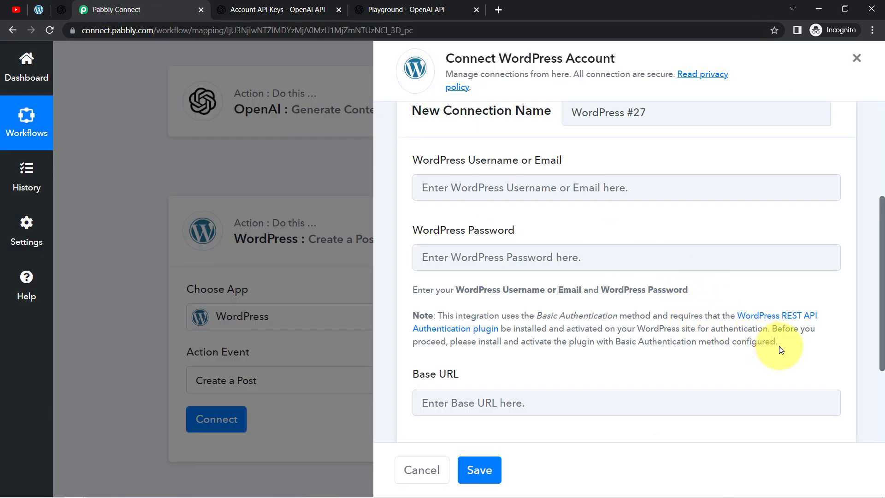
pyautogui.moveTo(778, 344); pyautogui.dragTo(410, 288)
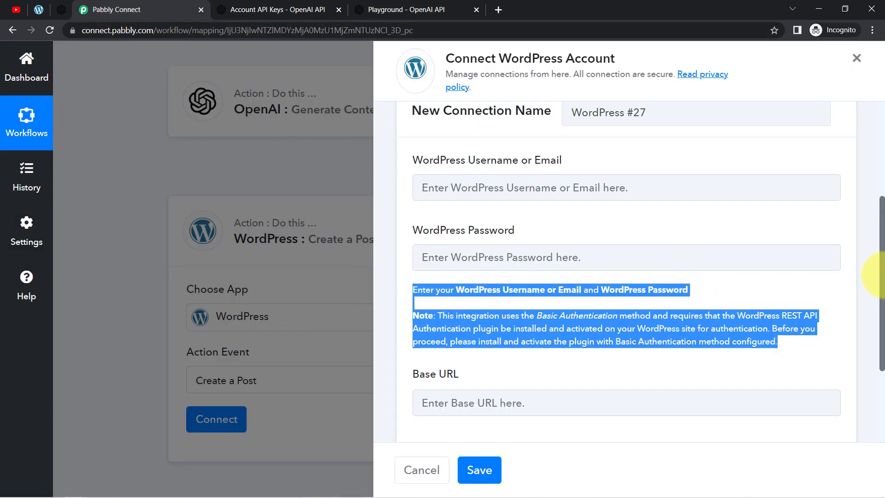
pyautogui.tripleClick(878, 288)
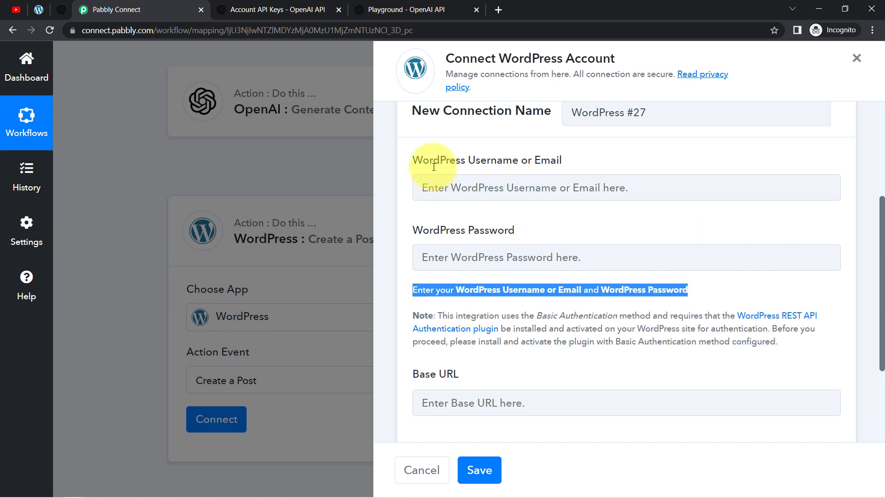
pyautogui.moveTo(457, 160); pyautogui.dragTo(548, 159)
pyautogui.moveTo(456, 231); pyautogui.dragTo(503, 233)
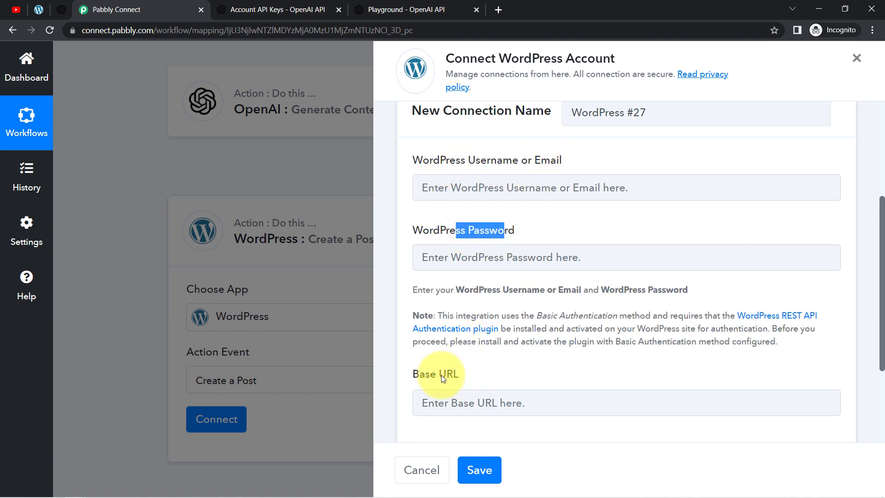
pyautogui.moveTo(881, 256); pyautogui.dragTo(880, 326)
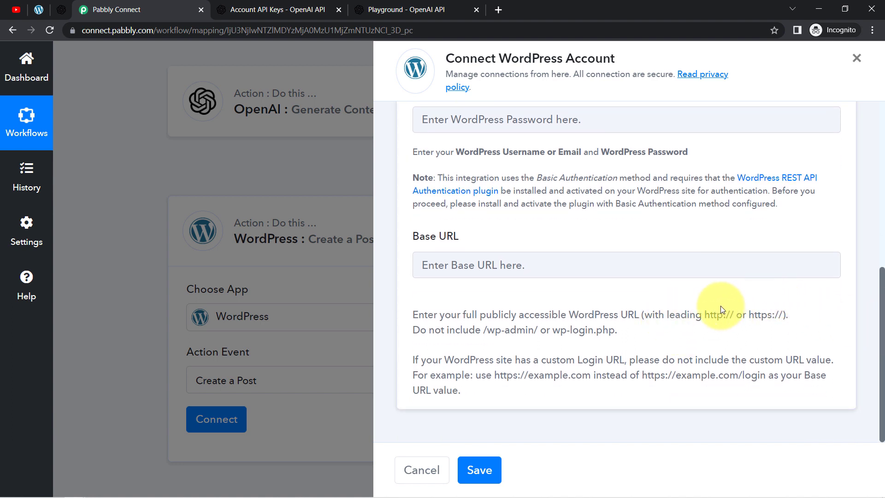
pyautogui.moveTo(708, 316); pyautogui.dragTo(775, 316)
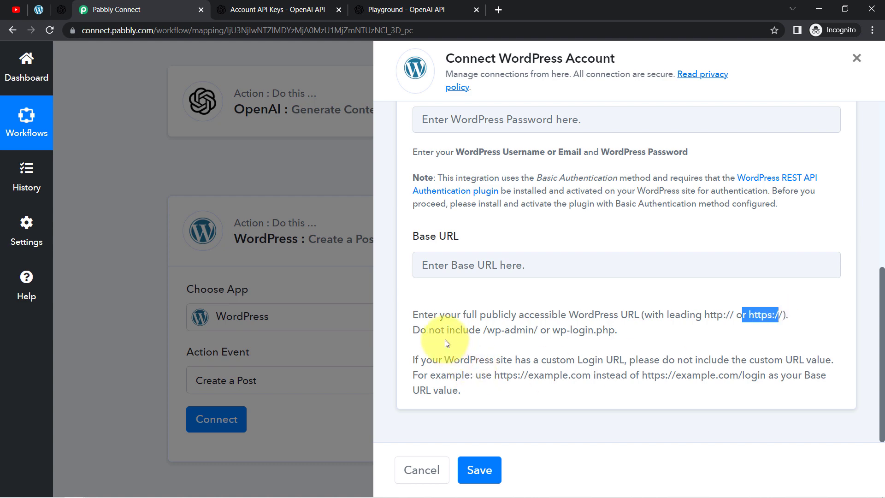
pyautogui.moveTo(428, 315); pyautogui.dragTo(458, 390)
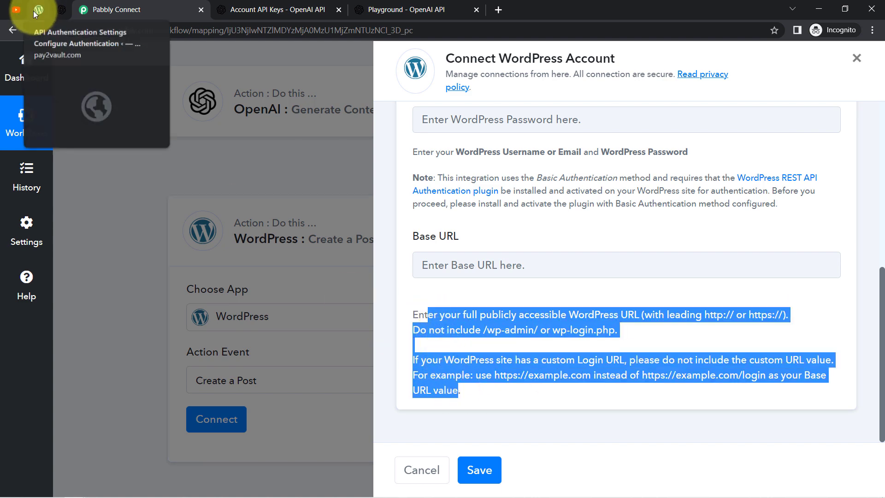
pyautogui.click(39, 9)
pyautogui.click(157, 30)
pyautogui.click(159, 32)
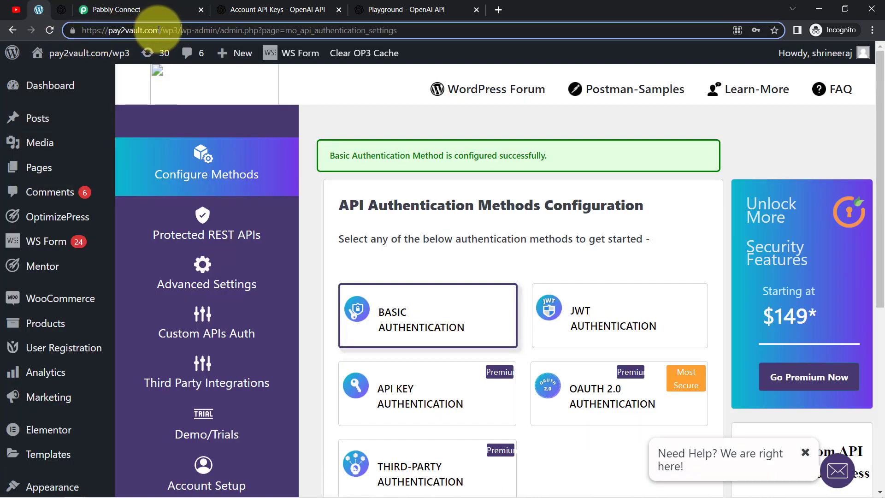
pyautogui.moveTo(182, 33); pyautogui.dragTo(69, 39)
pyautogui.hotkey('ctrl', 'c')
pyautogui.click(106, 9)
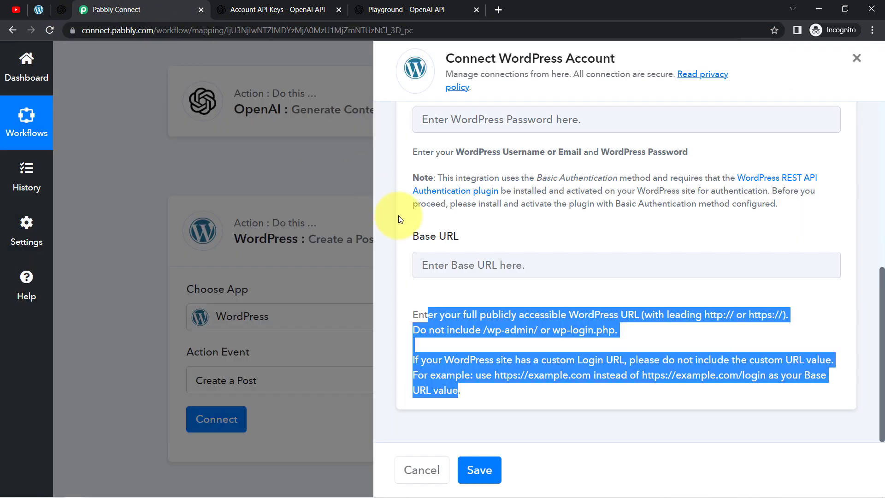
pyautogui.click(437, 261)
pyautogui.hotkey('ctrl', 'v')
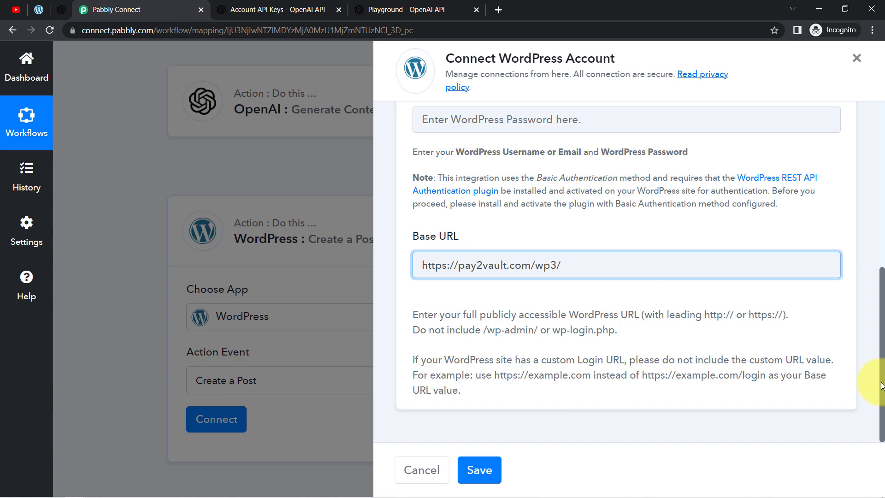
pyautogui.moveTo(881, 386); pyautogui.dragTo(881, 311)
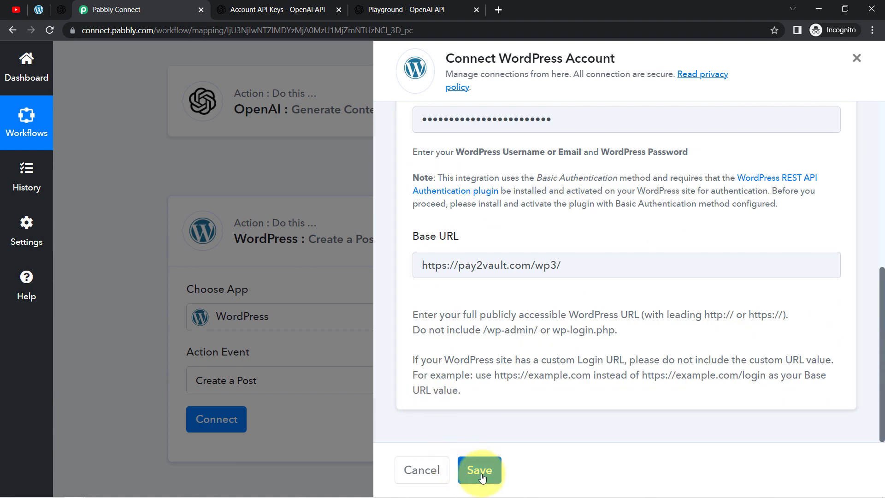
pyautogui.click(481, 472)
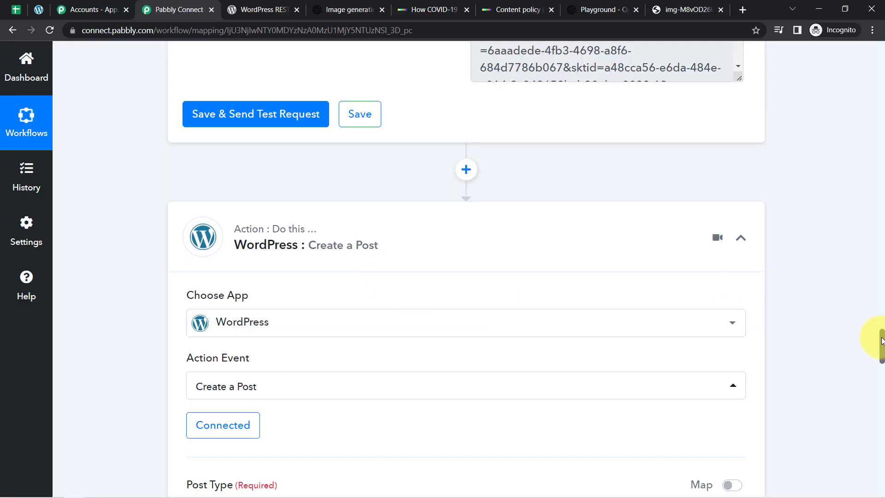
# - Set the Post Type of the WordPress Create a Post action to Posts
pyautogui.moveTo(881, 341); pyautogui.dragTo(867, 367)
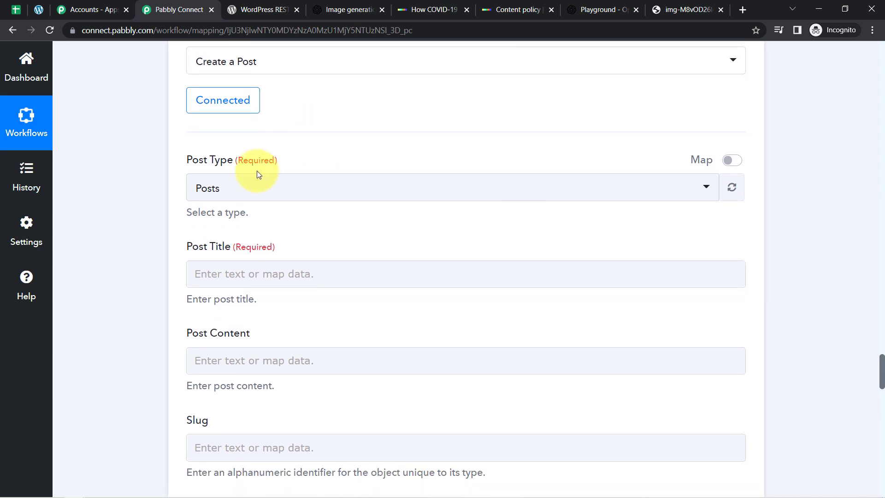
pyautogui.click(232, 185)
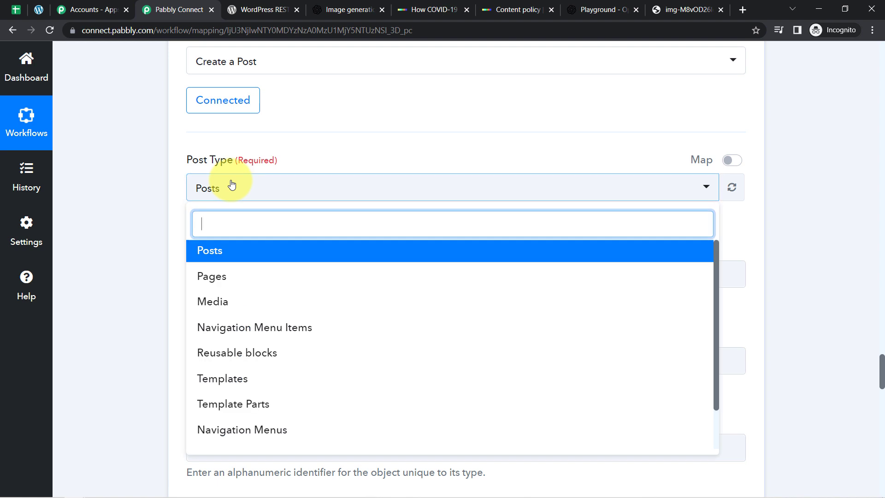
pyautogui.click(209, 253)
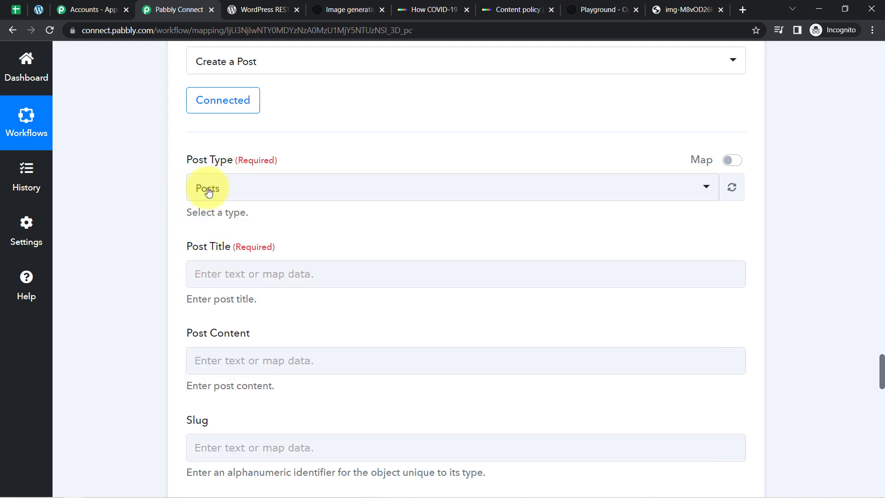
# - Map the Post Title to the Blog Title value from the Google Sheets step, searching the mapping data for "tit"
pyautogui.moveTo(186, 247); pyautogui.dragTo(231, 247)
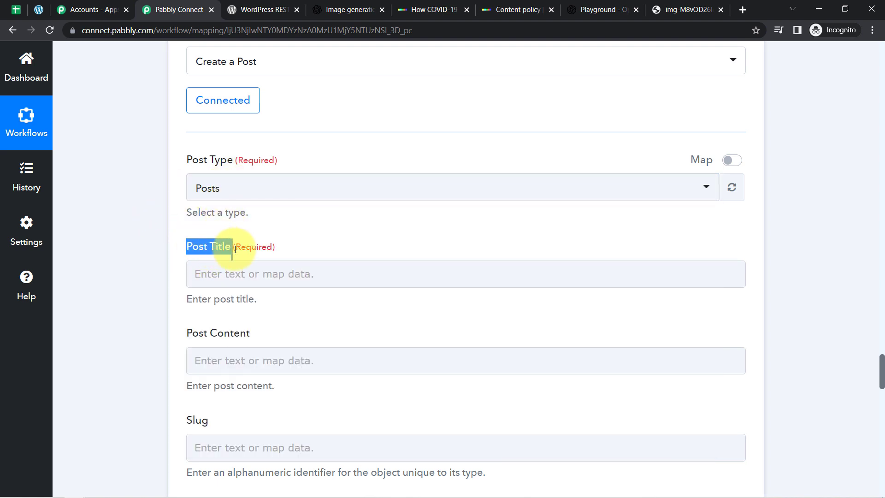
pyautogui.click(241, 276)
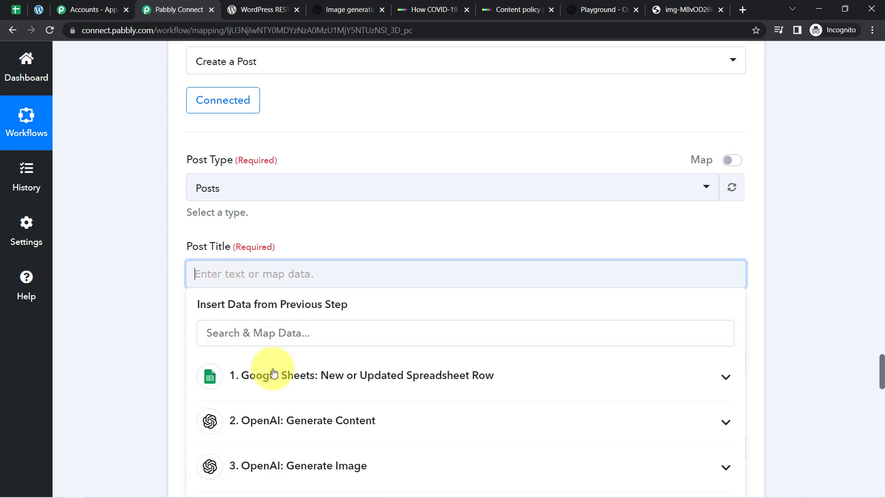
pyautogui.click(278, 390)
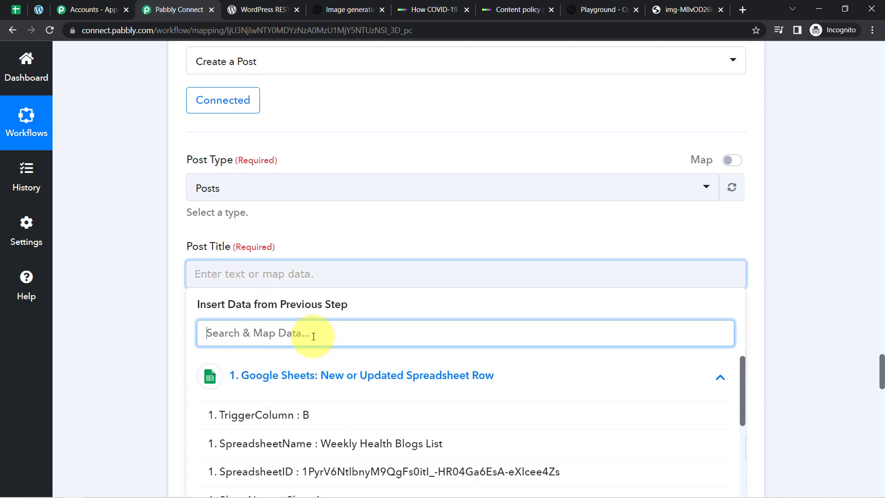
pyautogui.write('tit')
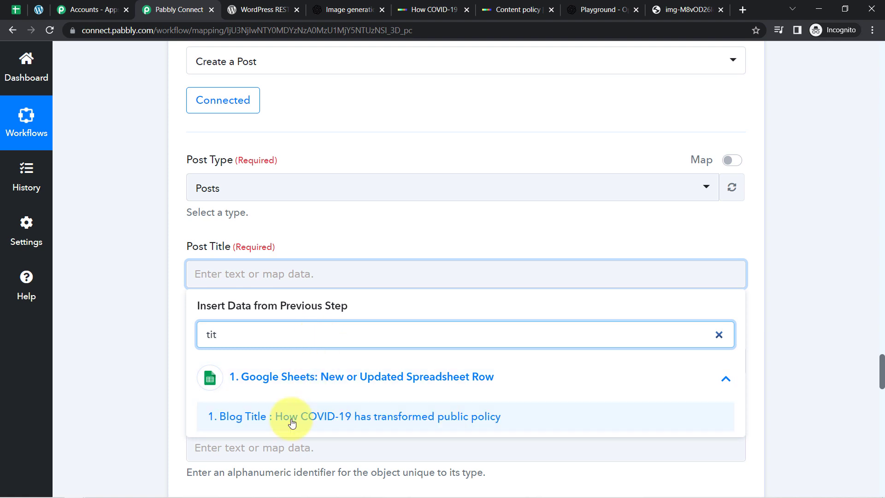
pyautogui.click(259, 413)
pyautogui.click(144, 291)
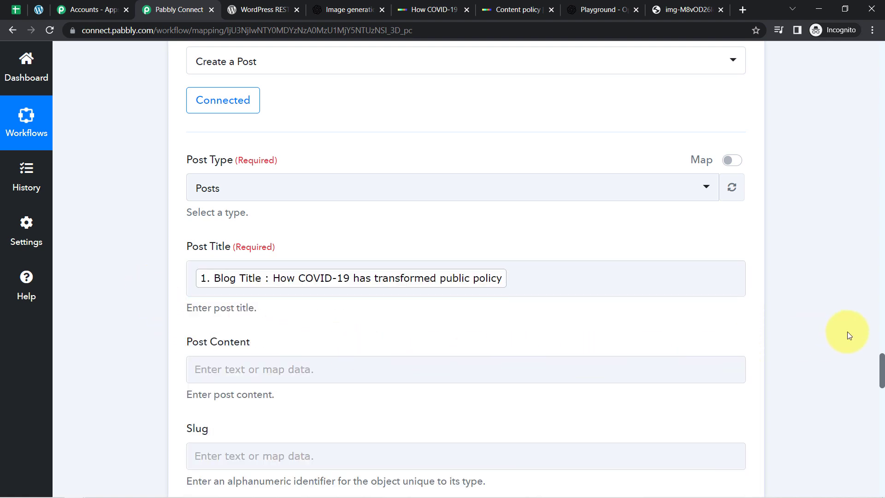
# - Map the Post Content to the Choices 0 Text value from the OpenAI Generate Content step
pyautogui.scroll(-4, 880, 373)
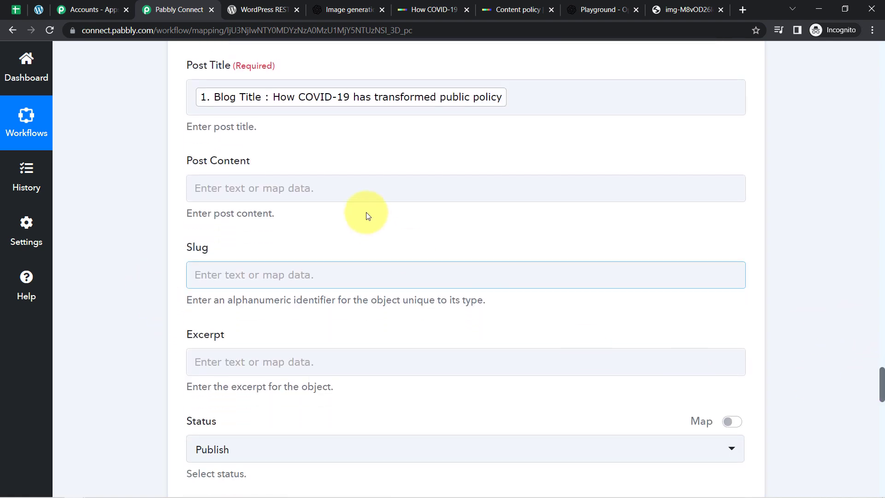
pyautogui.click(247, 186)
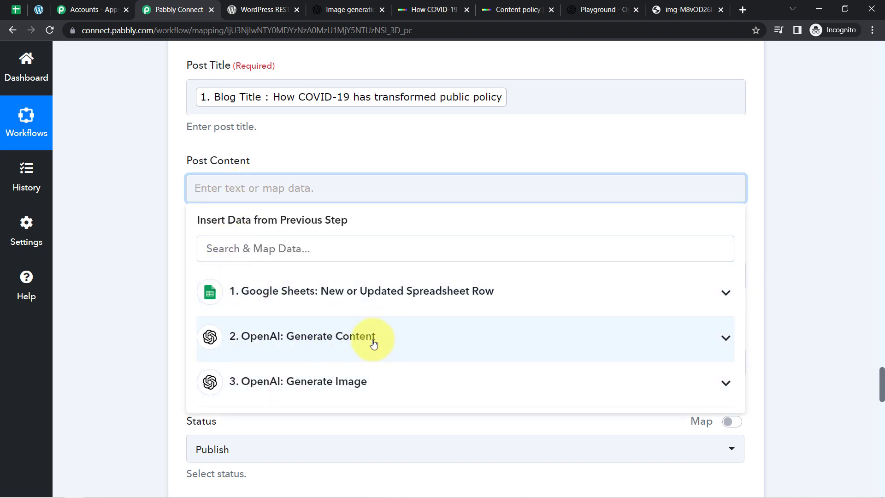
pyautogui.click(336, 338)
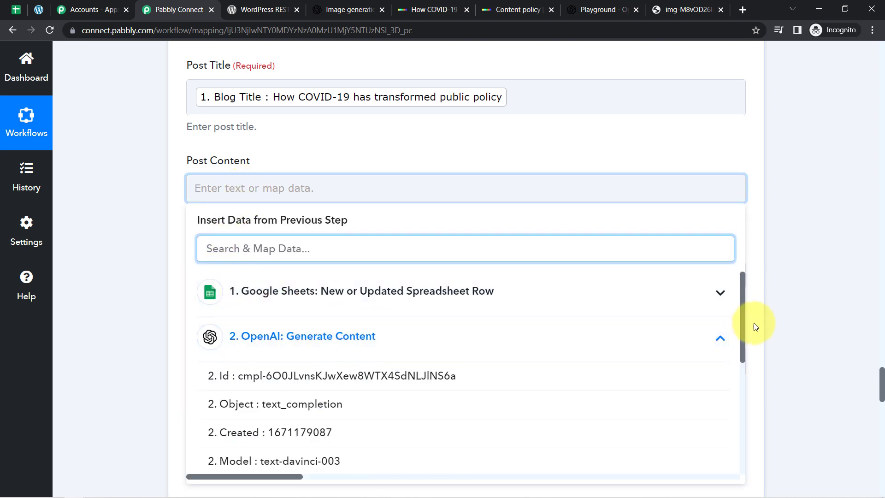
pyautogui.click(340, 343)
pyautogui.click(406, 352)
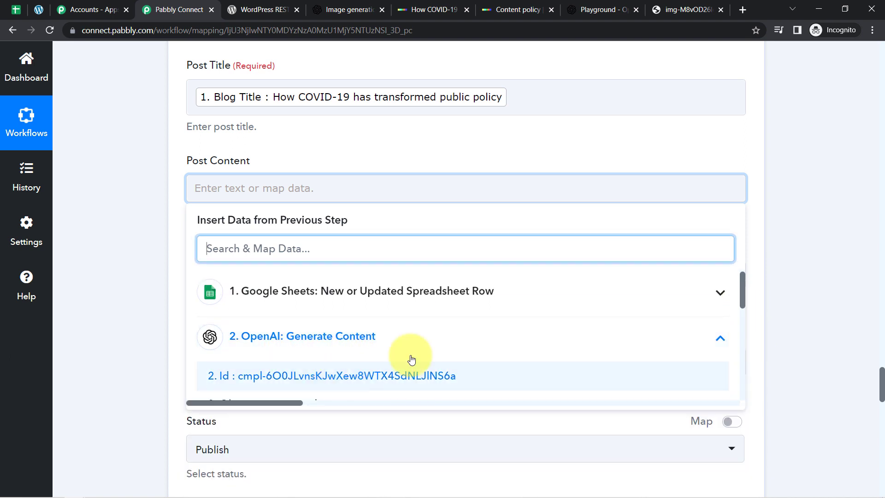
pyautogui.moveTo(743, 278); pyautogui.dragTo(742, 326)
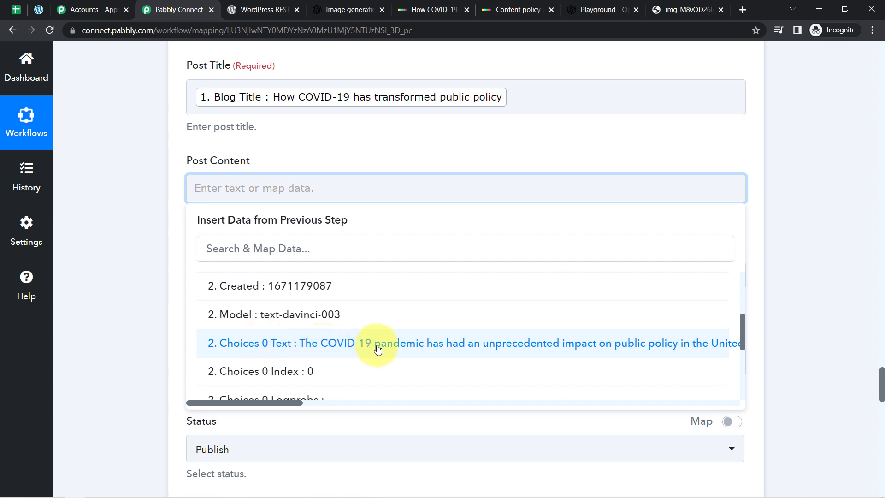
pyautogui.click(411, 334)
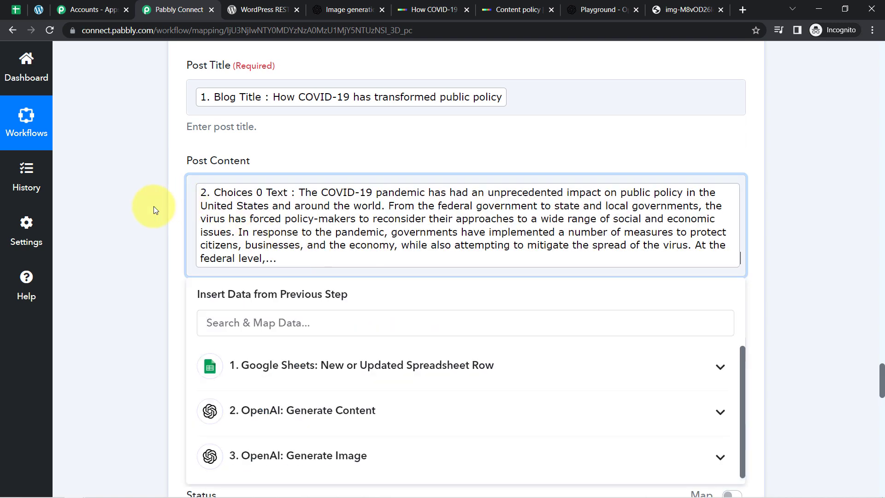
pyautogui.click(847, 306)
# - Map the Slug to the Blog Title value from the Google Sheets step
pyautogui.moveTo(882, 374); pyautogui.dragTo(883, 388)
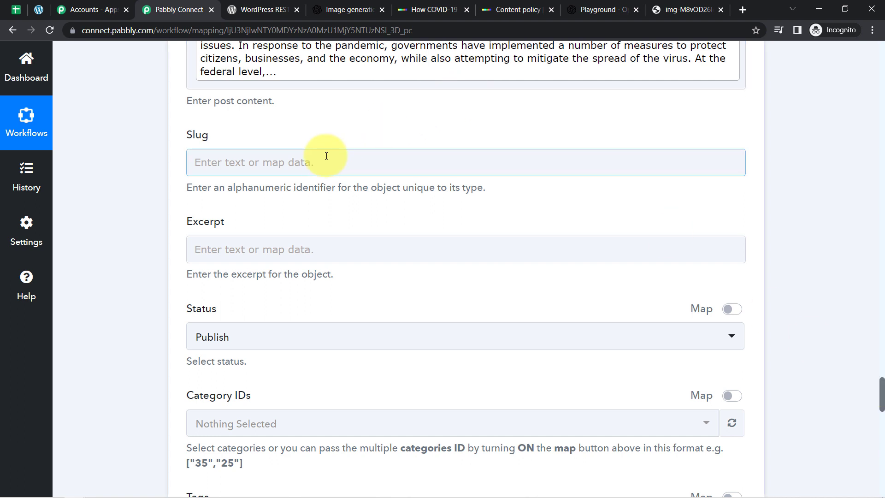
pyautogui.click(311, 161)
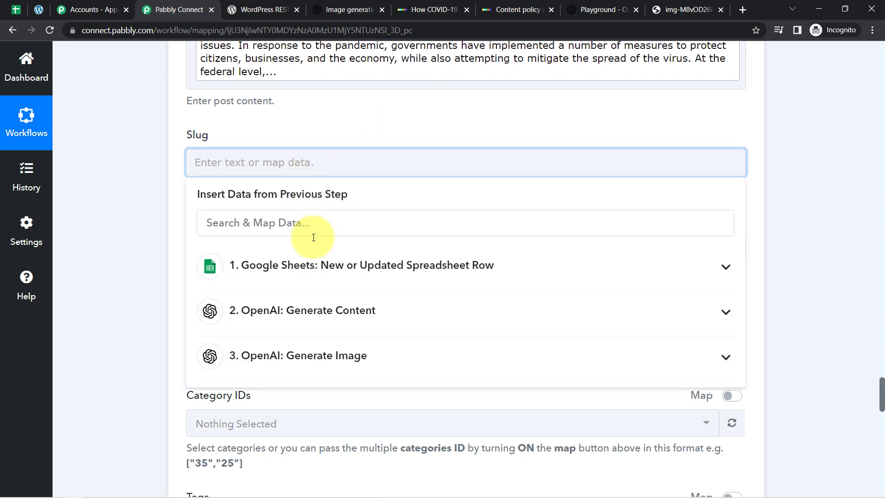
pyautogui.click(306, 267)
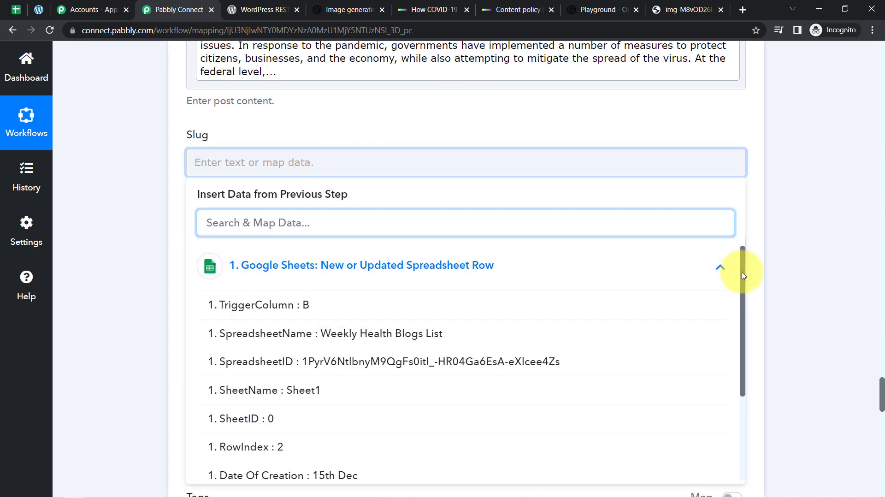
pyautogui.moveTo(743, 272); pyautogui.dragTo(742, 357)
pyautogui.click(515, 397)
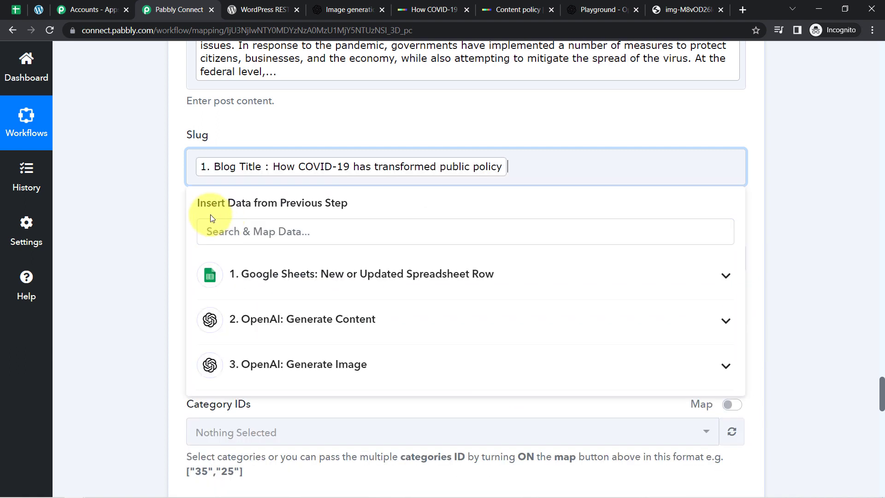
pyautogui.click(155, 200)
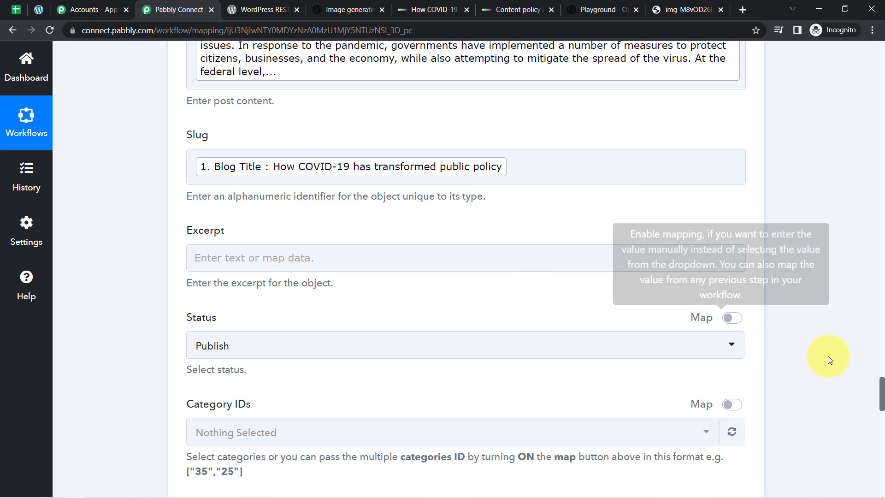
# - Set the post's Status to Draft and go to the end of the action's settings
pyautogui.moveTo(882, 397); pyautogui.dragTo(881, 409)
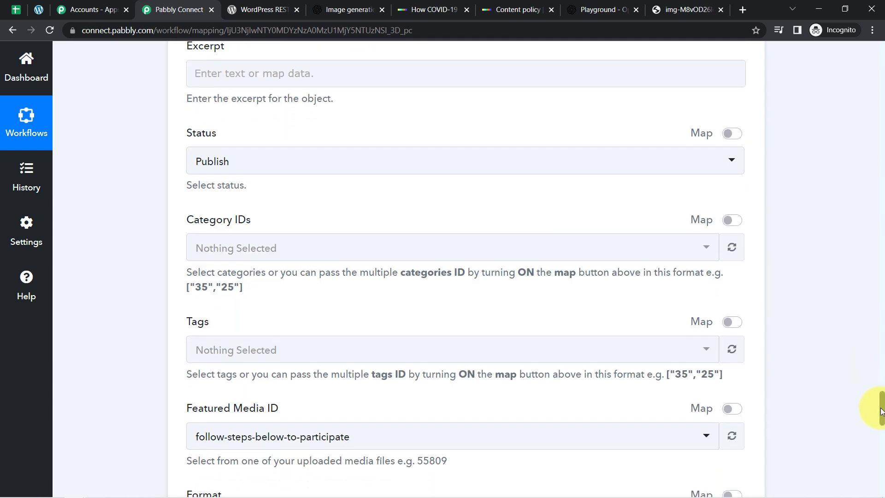
pyautogui.click(253, 162)
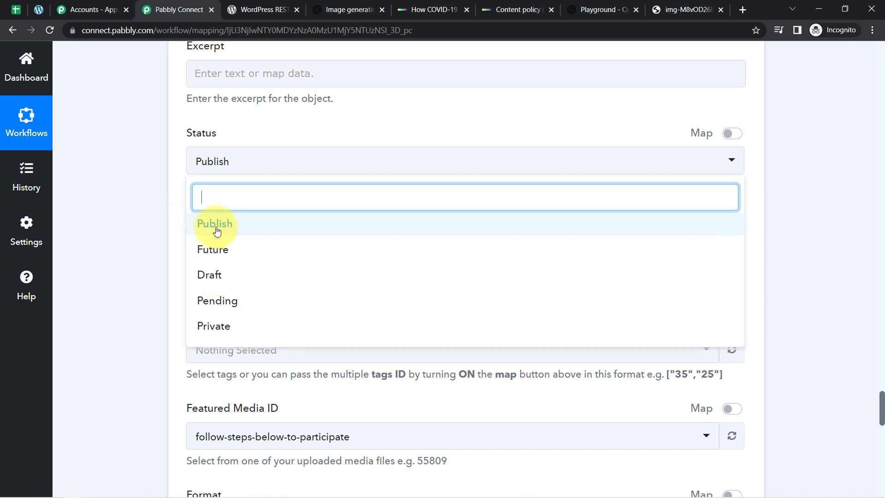
pyautogui.click(222, 273)
pyautogui.click(107, 294)
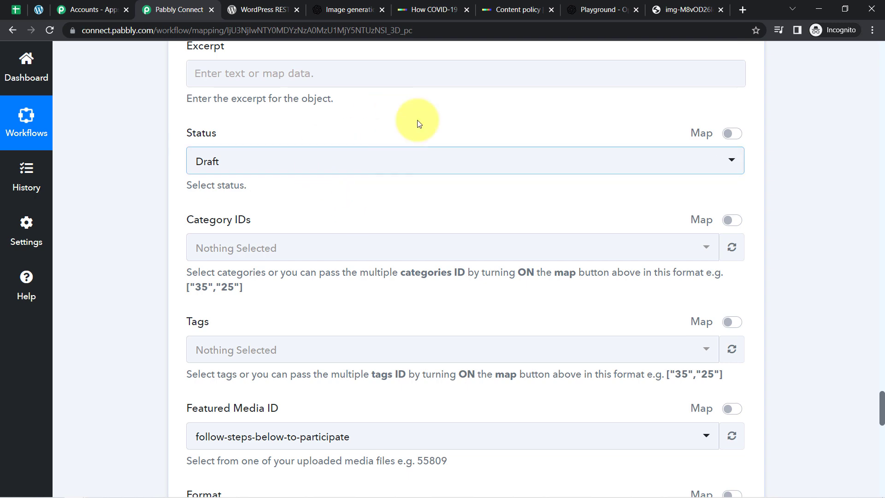
pyautogui.moveTo(881, 401); pyautogui.dragTo(874, 461)
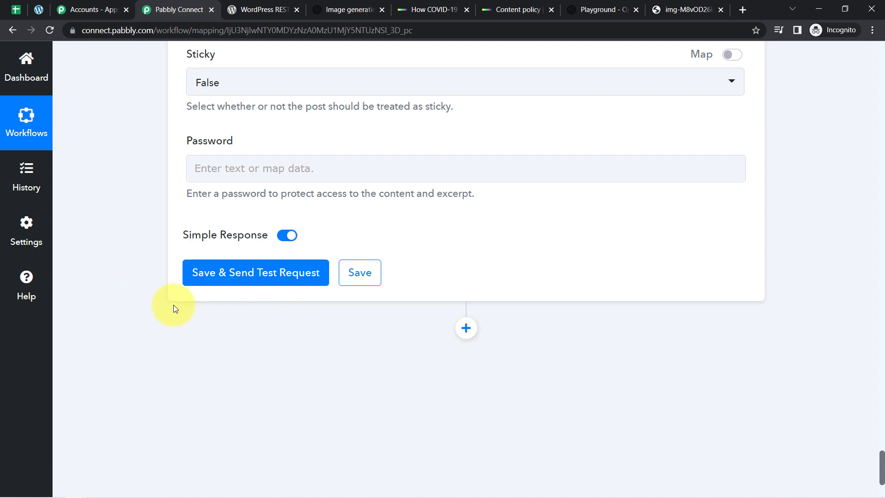
# - Open the WordPress posts list, then return to Pabbly Connect, save the Create Post action and send its test request
pyautogui.click(40, 9)
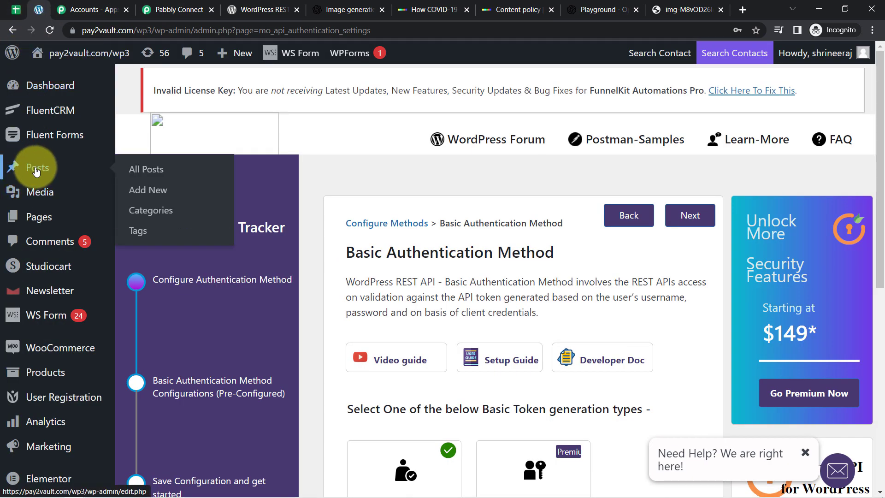
pyautogui.click(55, 167)
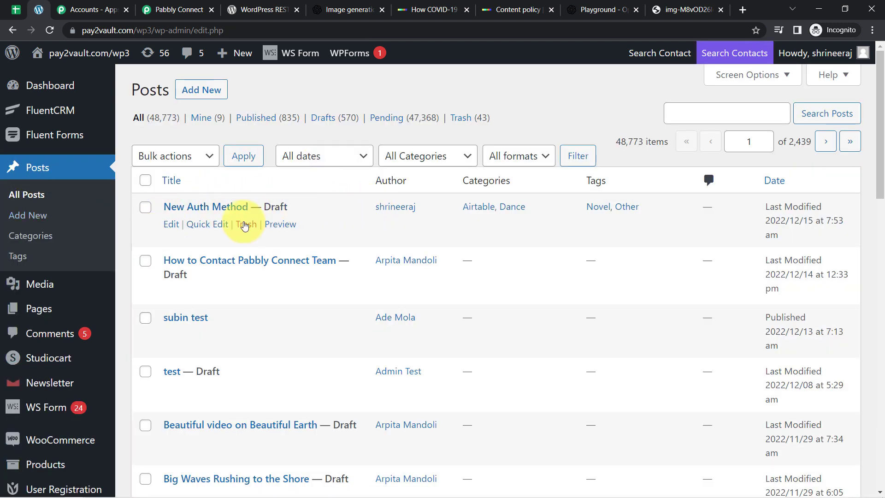
pyautogui.click(175, 10)
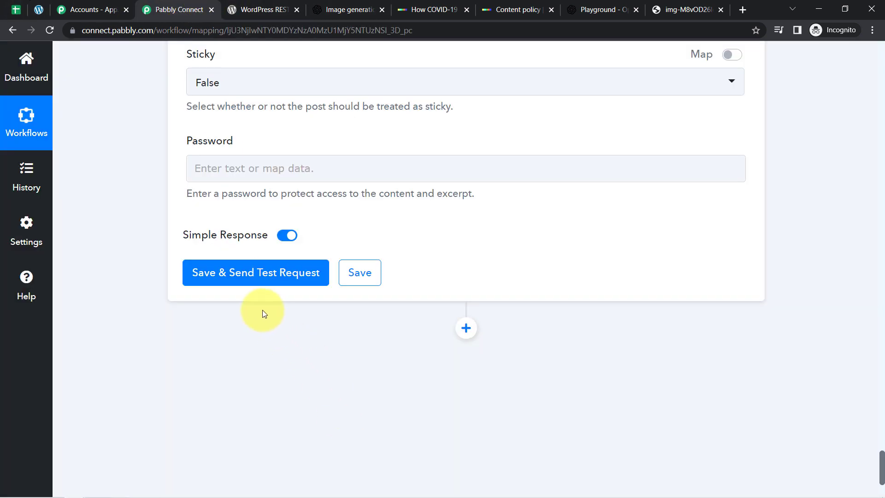
pyautogui.click(227, 280)
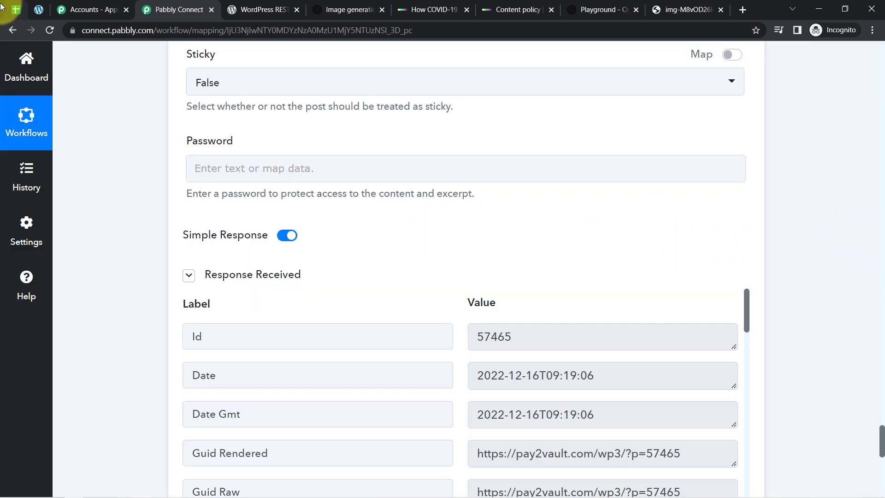
# - Switch to WordPress, reload the posts list and preview the "How COVID-19 has transformed public policy" draft in a new tab
pyautogui.click(33, 10)
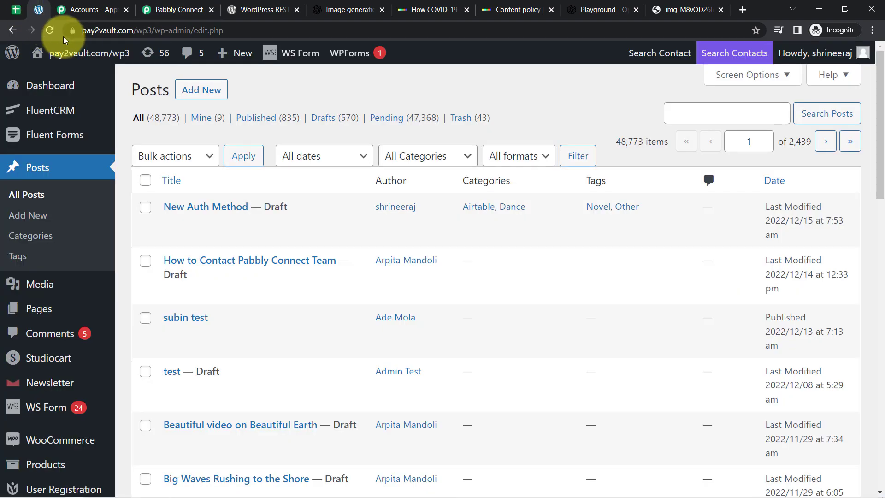
pyautogui.click(50, 32)
pyautogui.moveTo(41, 86)
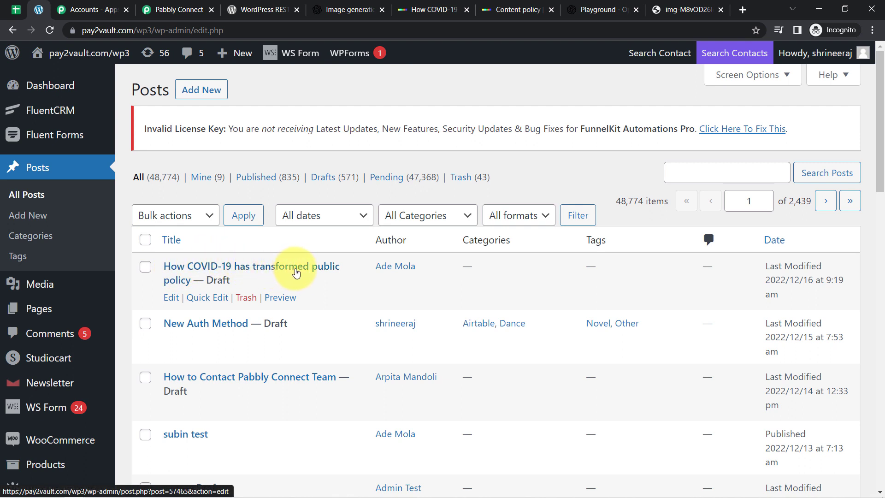
pyautogui.rightClick(281, 305)
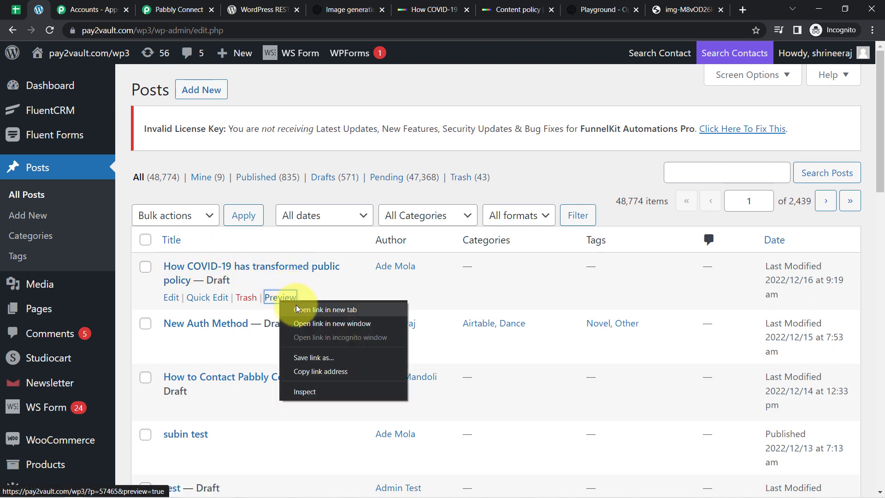
pyautogui.click(300, 312)
pyautogui.click(80, 5)
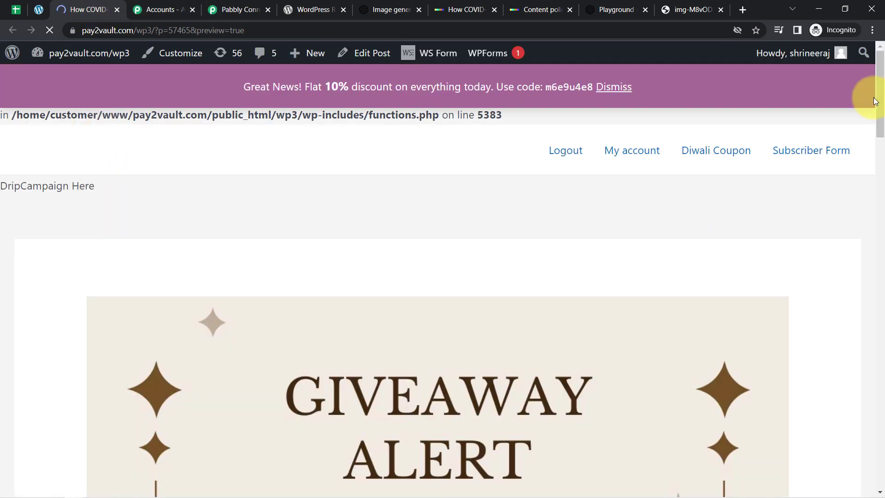
pyautogui.moveTo(875, 101); pyautogui.dragTo(880, 278)
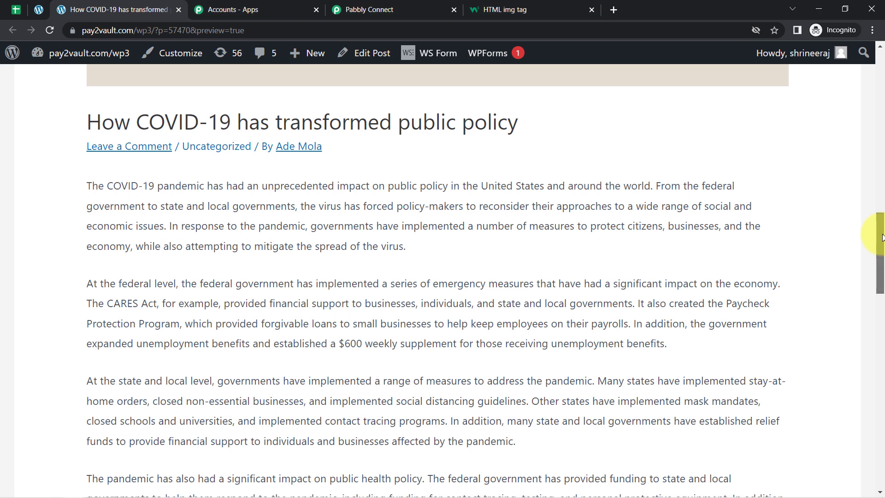
pyautogui.moveTo(881, 232)
pyautogui.mouseDown()
pyautogui.moveTo(881, 190)
pyautogui.moveTo(881, 221)
pyautogui.mouseUp()
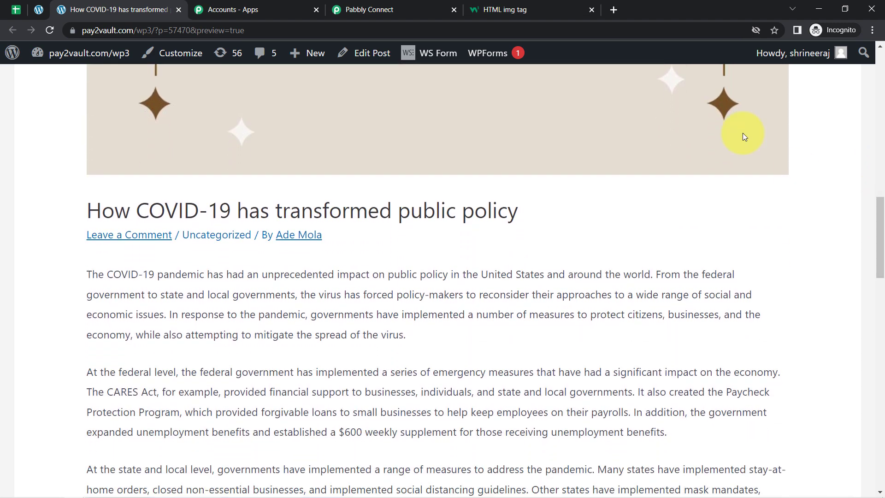
# - In Pabbly Connect, enable mapping for the Featured Media ID and clear its value
pyautogui.click(379, 10)
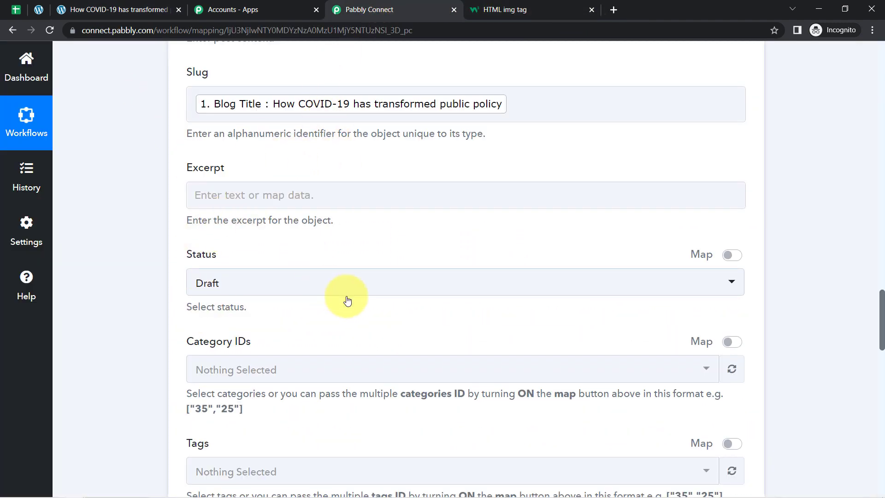
pyautogui.moveTo(882, 322); pyautogui.dragTo(791, 363)
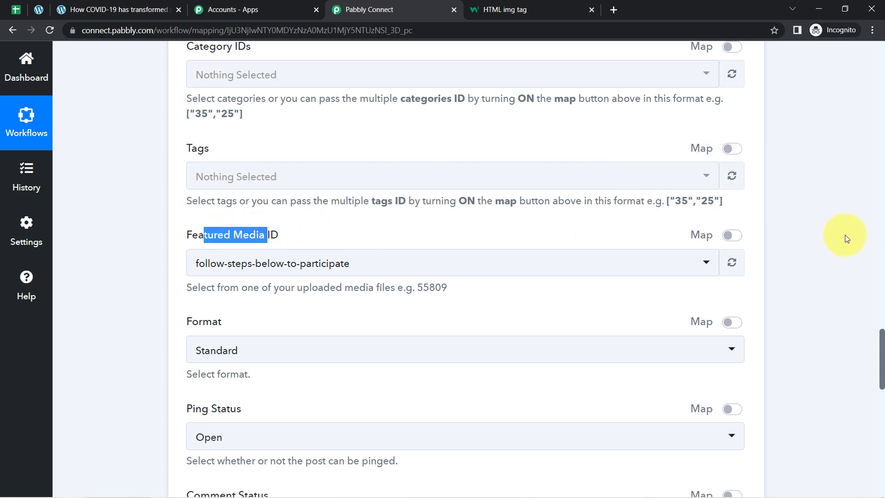
pyautogui.click(731, 236)
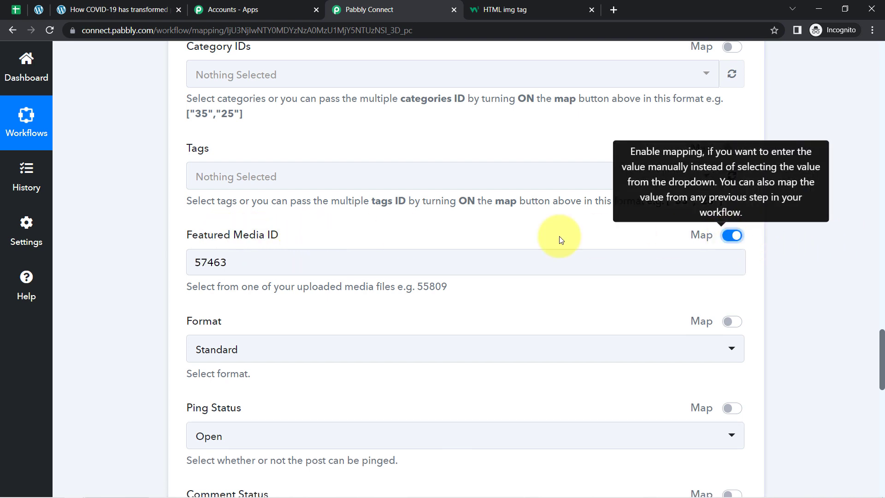
pyautogui.doubleClick(239, 263)
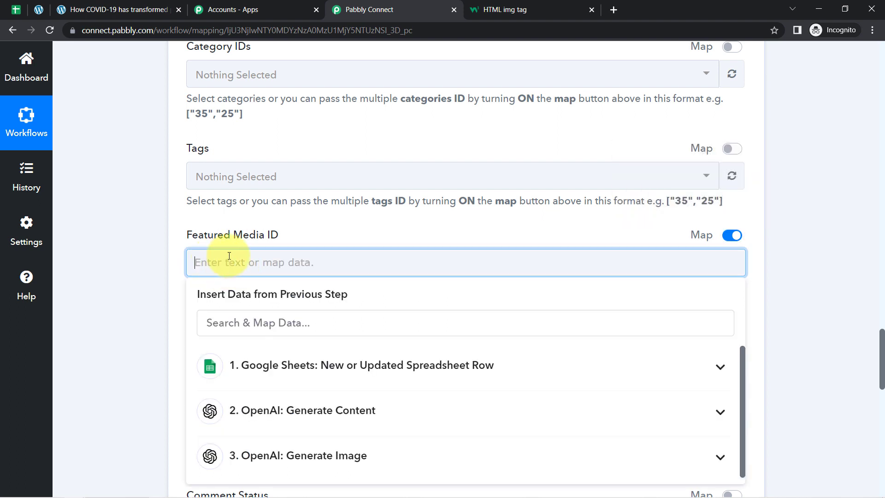
pyautogui.click(162, 269)
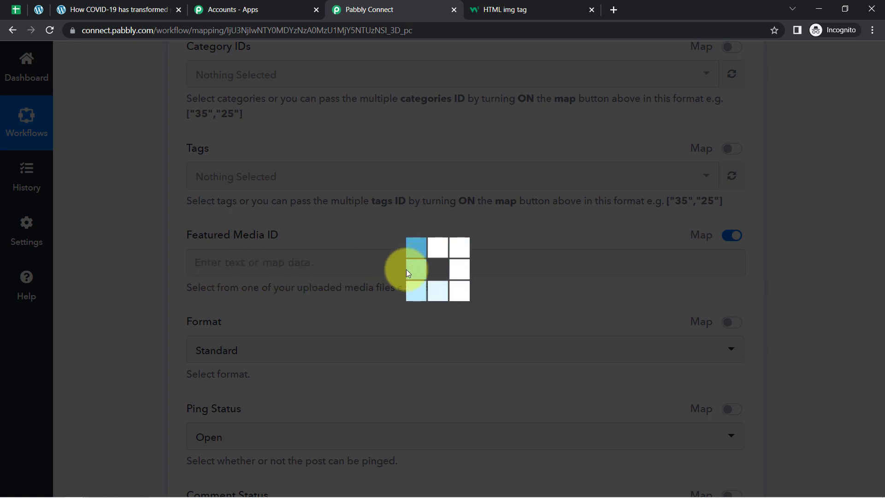
# - Switch back to the WordPress draft preview and review the post's title and generated content
pyautogui.click(111, 10)
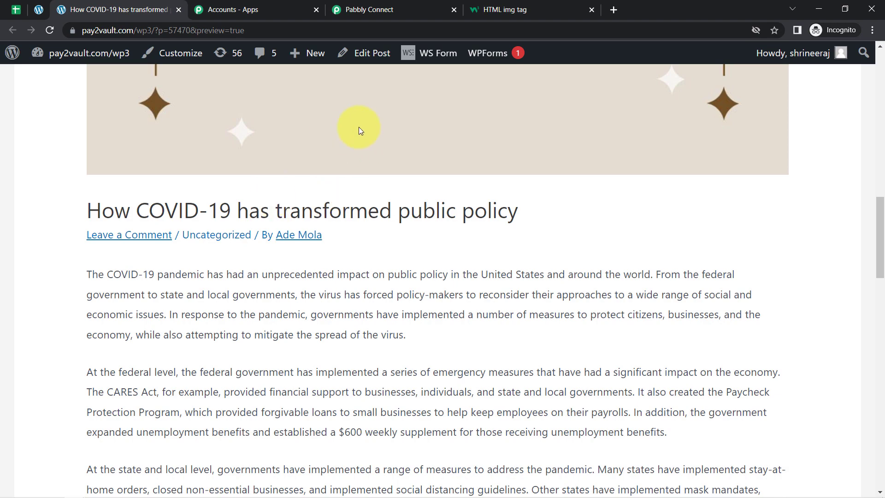
pyautogui.moveTo(102, 210); pyautogui.dragTo(165, 295)
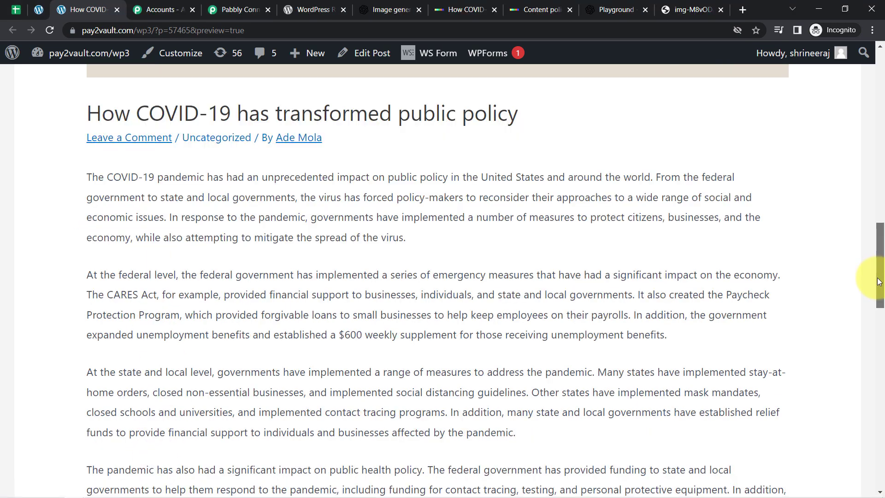
pyautogui.moveTo(878, 276); pyautogui.dragTo(878, 309)
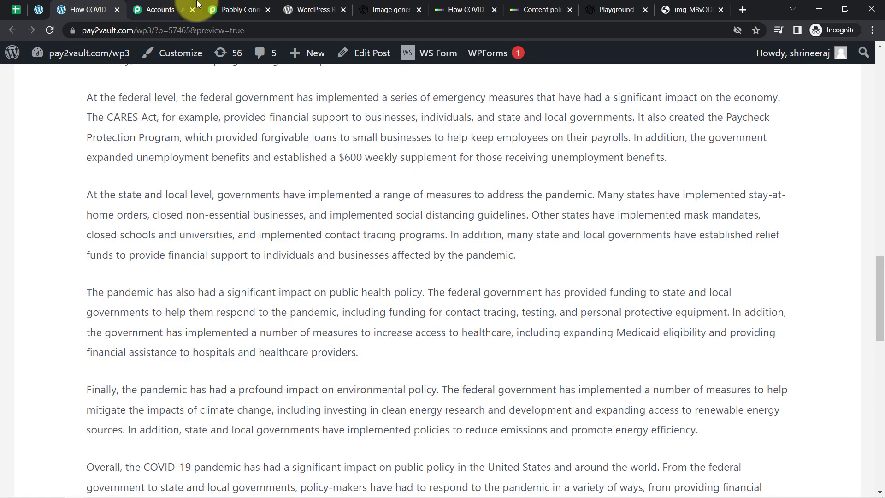
# - In Pabbly Connect, add the Data 0 Url value from the OpenAI Generate Image step below the Choices 0 Text in Post Content
pyautogui.click(223, 3)
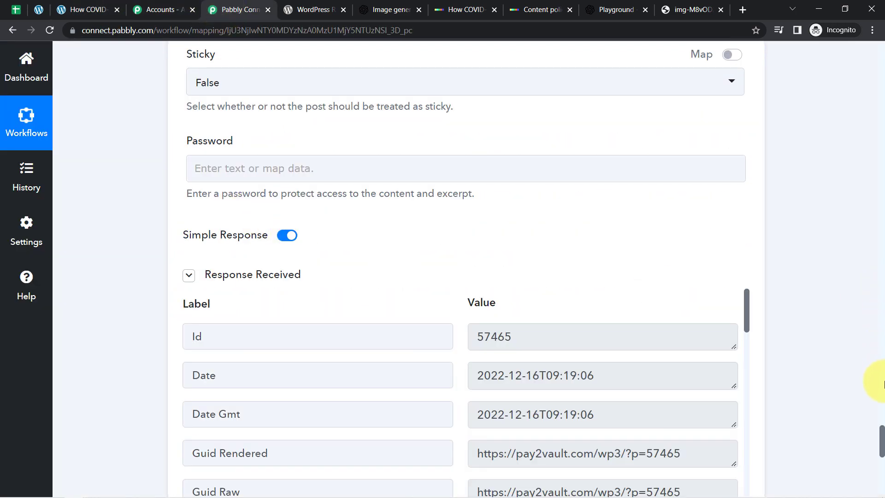
pyautogui.moveTo(883, 436); pyautogui.dragTo(883, 351)
pyautogui.click(366, 204)
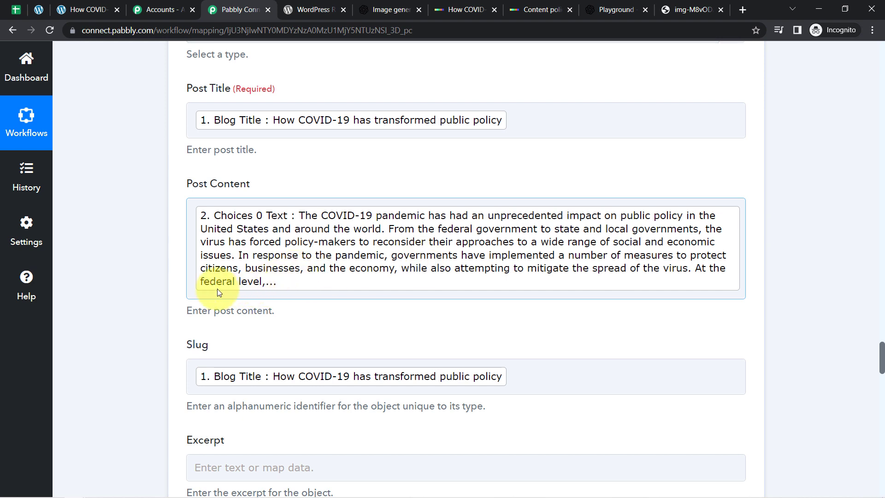
pyautogui.click(742, 280)
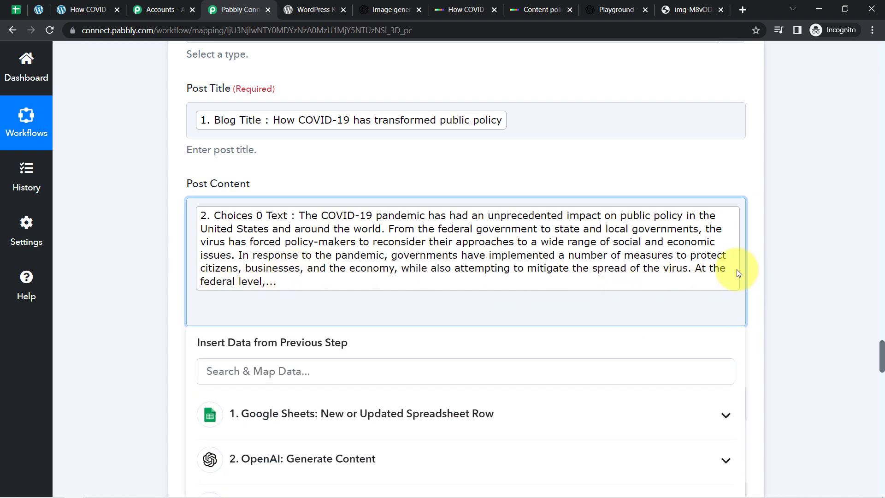
pyautogui.scroll(-5, 882, 355)
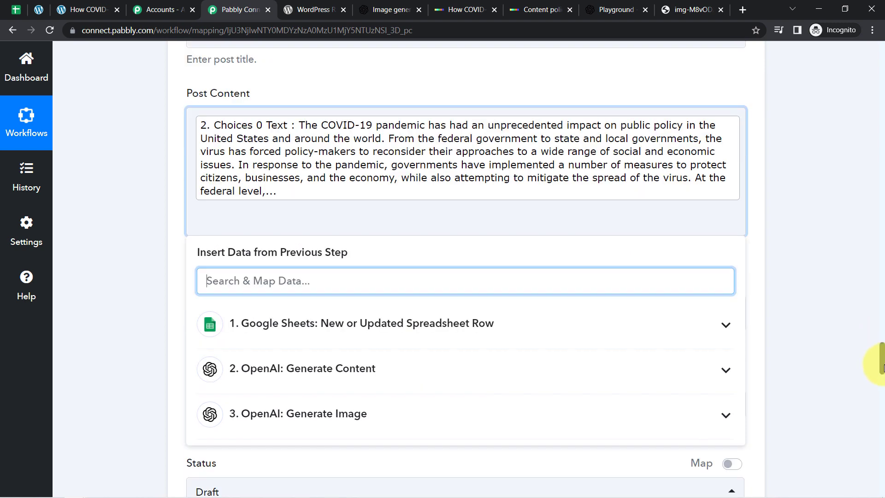
pyautogui.click(392, 287)
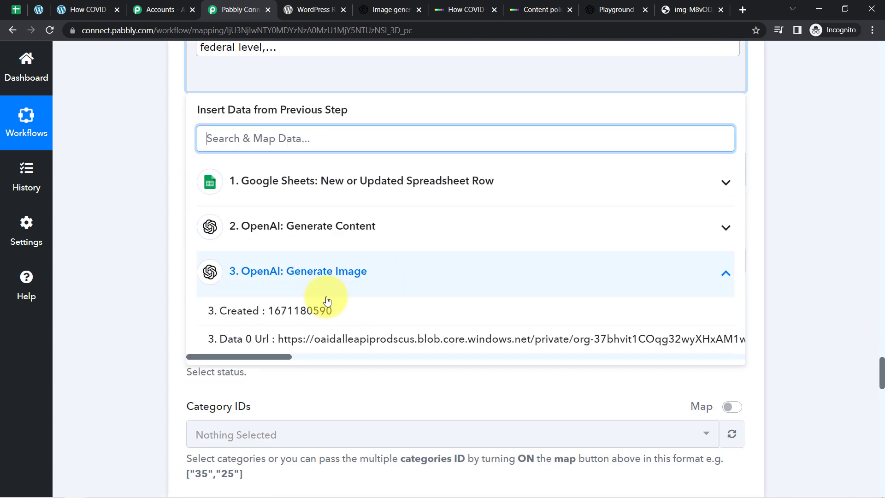
pyautogui.click(340, 339)
pyautogui.click(128, 263)
# - Save the Create Post action with the updated Post Content and send a test request
pyautogui.moveTo(882, 381); pyautogui.dragTo(883, 478)
pyautogui.scroll(-6, 603, 381)
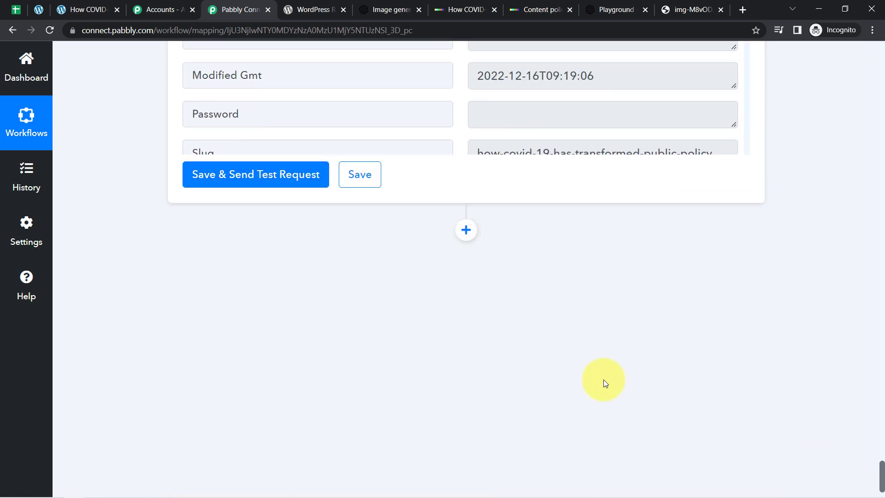
pyautogui.click(222, 174)
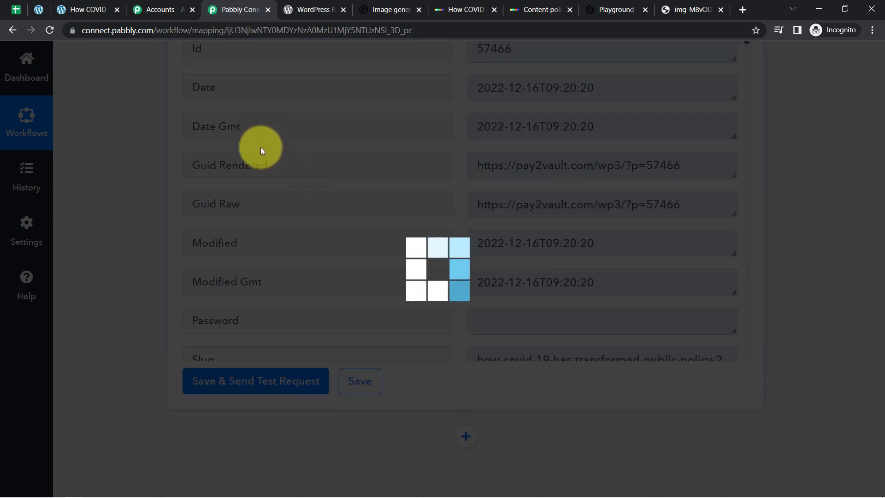
# - Open the WordPress posts list in a new tab and preview the newest "How COVID-19 has transformed public policy" draft
pyautogui.click(38, 9)
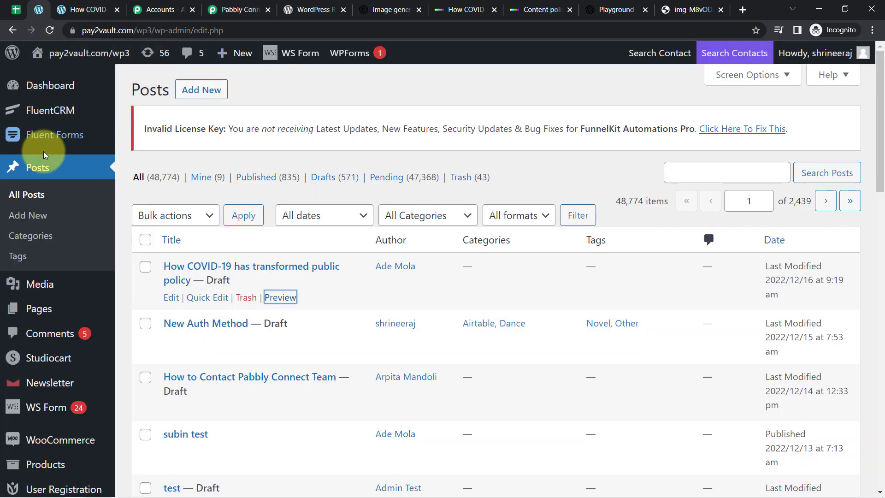
pyautogui.rightClick(39, 170)
pyautogui.click(65, 174)
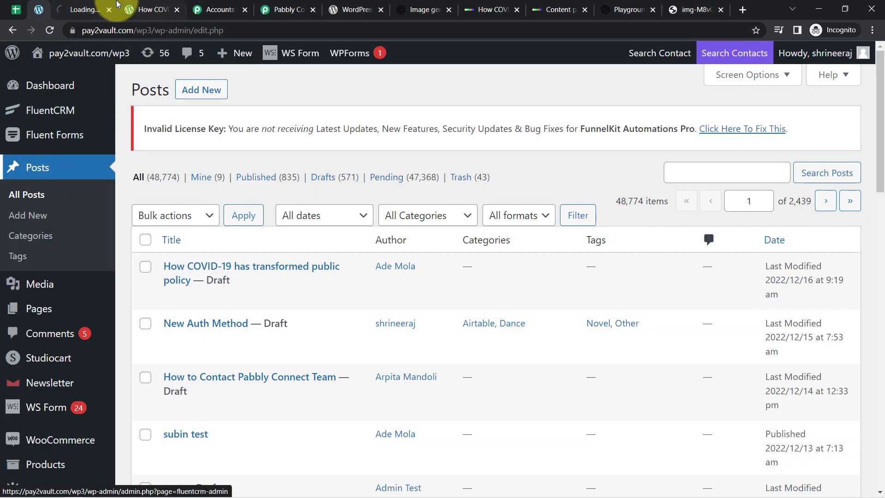
pyautogui.click(68, 10)
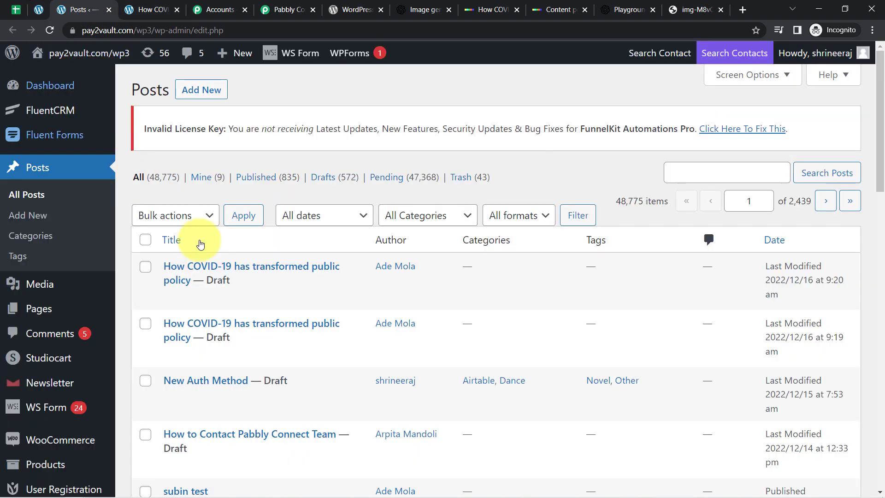
pyautogui.moveTo(245, 262)
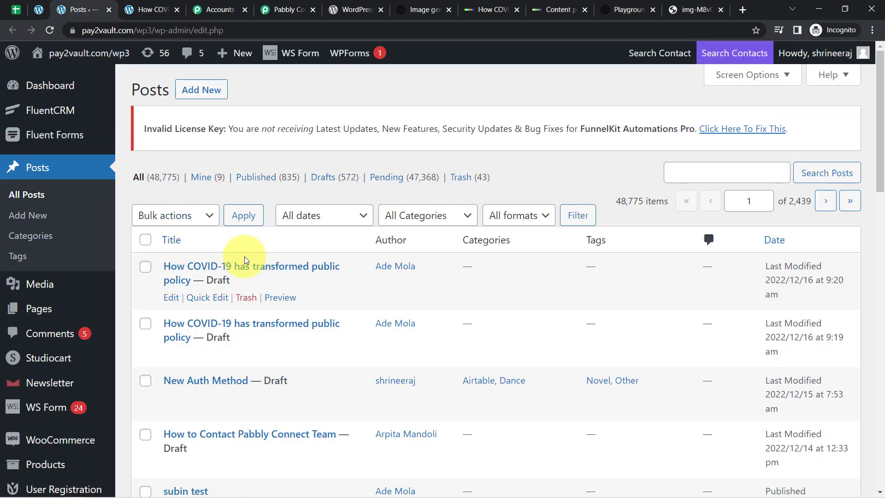
pyautogui.rightClick(284, 300)
pyautogui.click(314, 306)
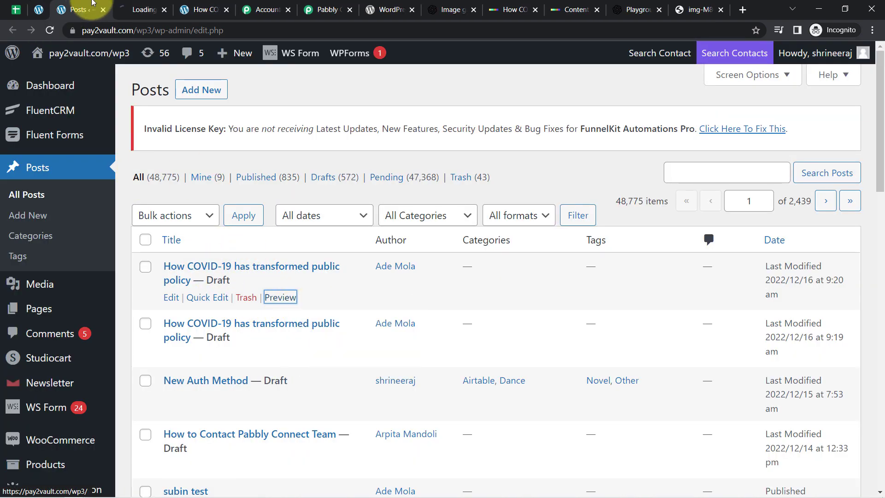
pyautogui.click(136, 6)
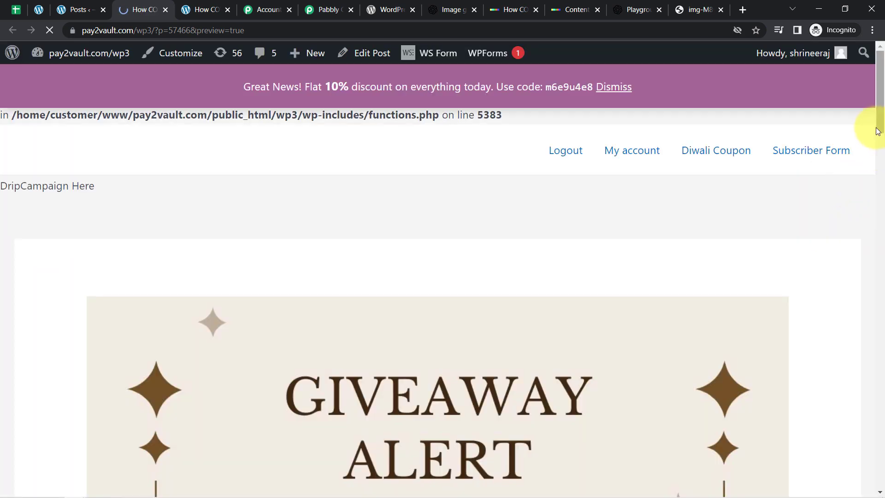
# - Examine the end of the previewed post and select the whole image URL below the generated content
pyautogui.moveTo(879, 130); pyautogui.dragTo(876, 290)
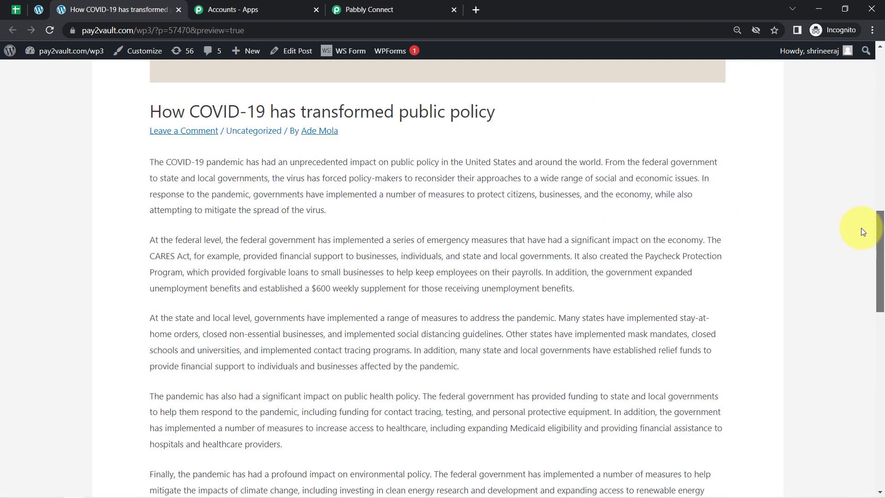
pyautogui.scroll(-5, 858, 235)
pyautogui.scroll(-3, 851, 277)
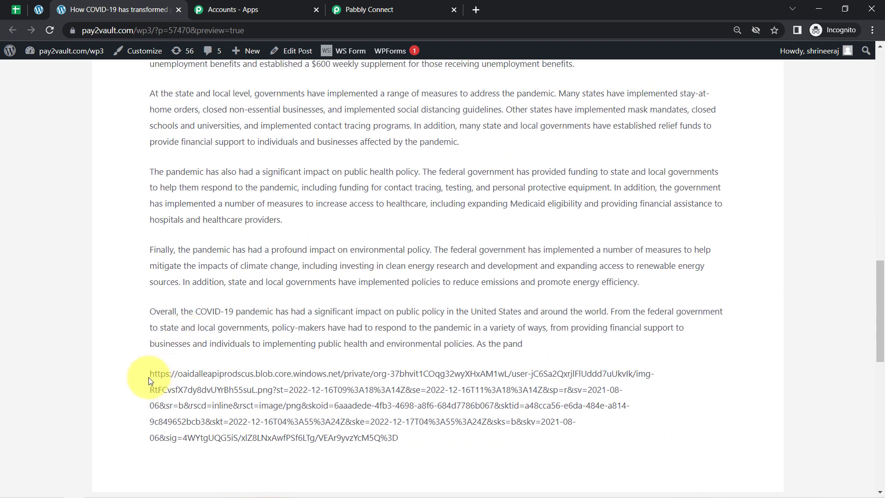
pyautogui.moveTo(149, 376); pyautogui.dragTo(387, 452)
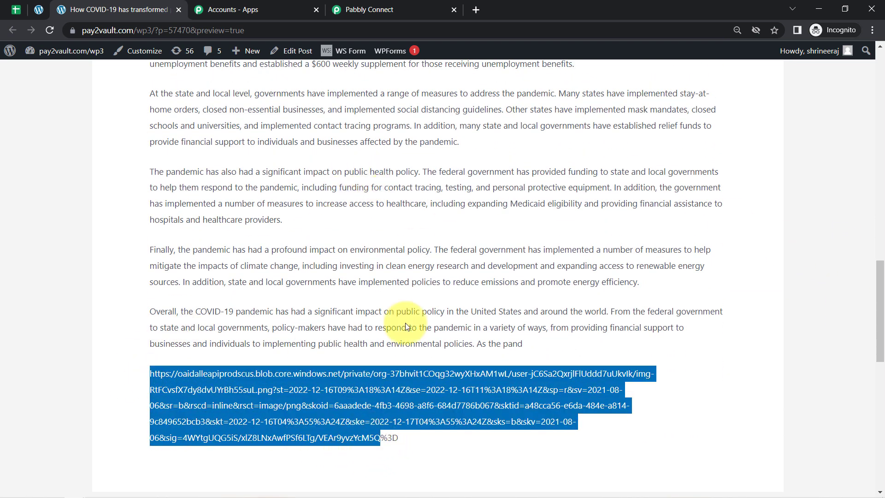
pyautogui.doubleClick(294, 405)
pyautogui.click(294, 405)
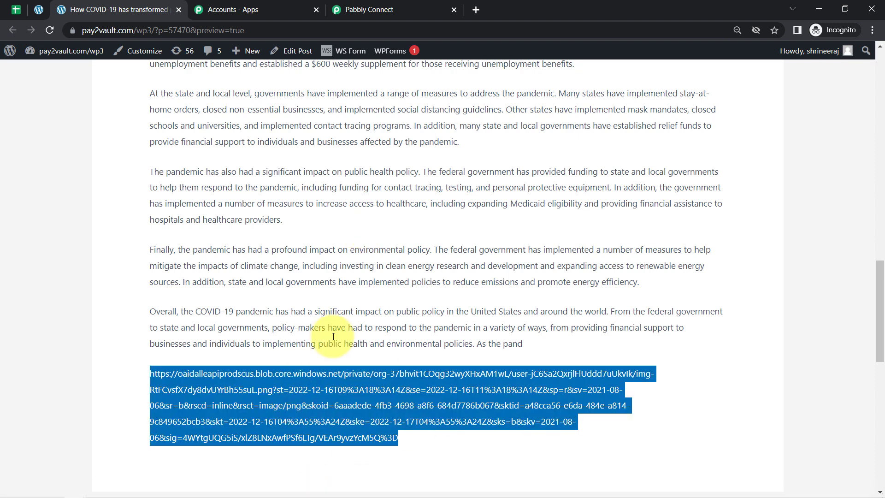
# - In Pabbly Connect, wrap the Data 0 Url in Post Content with < img src=" and ">, and save it with a test request
pyautogui.click(350, 10)
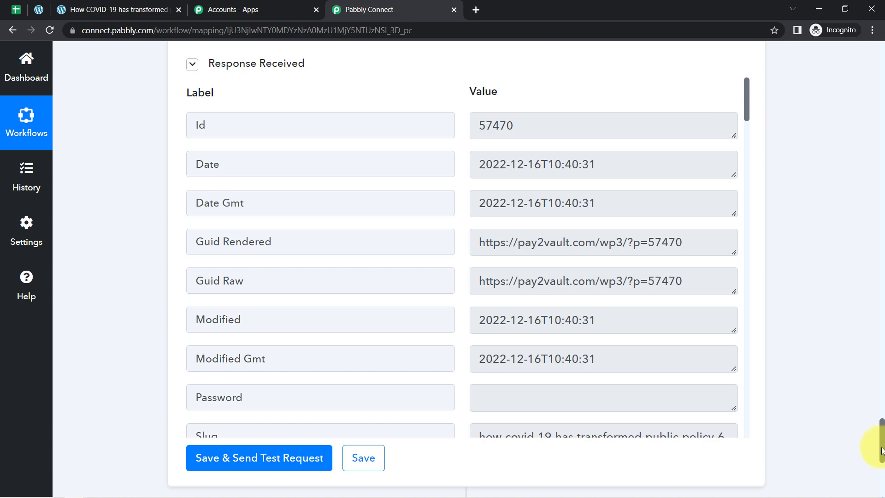
pyautogui.moveTo(882, 450); pyautogui.dragTo(880, 299)
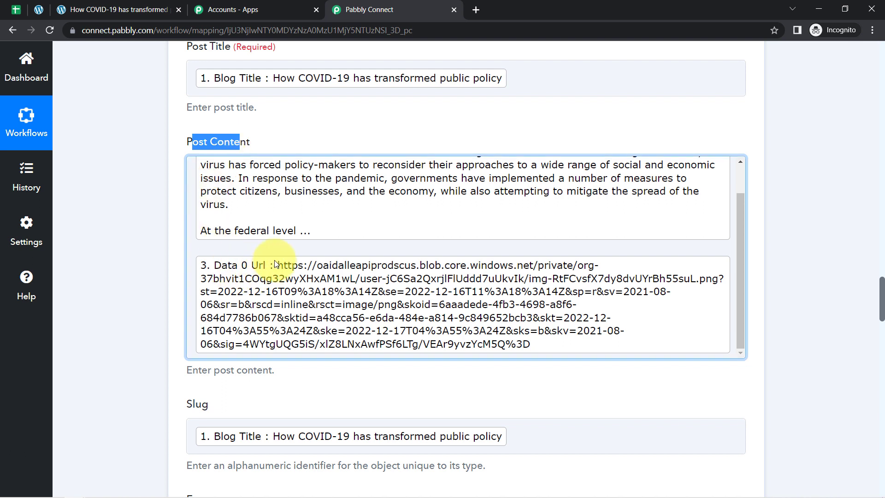
pyautogui.click(278, 302)
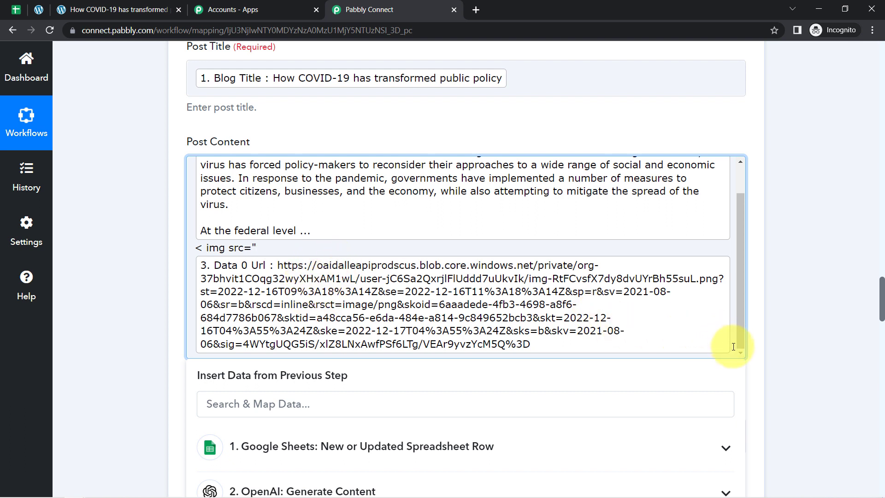
pyautogui.write('">')
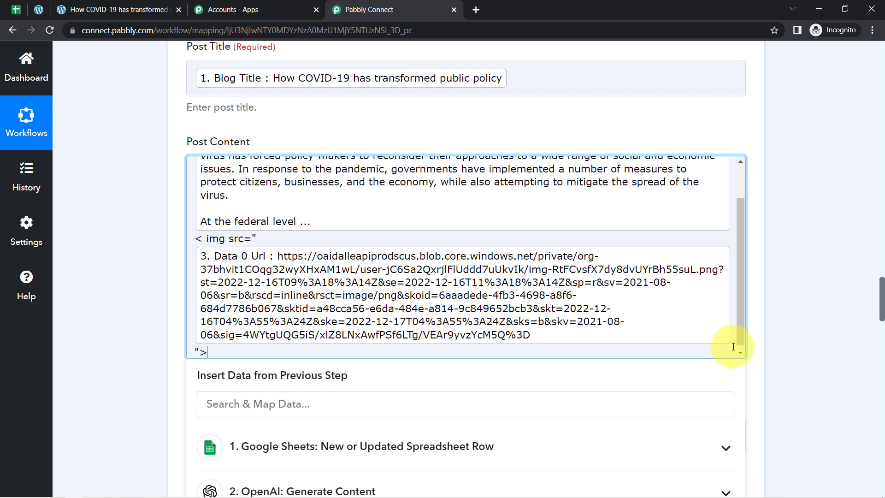
pyautogui.click(129, 294)
pyautogui.moveTo(882, 293); pyautogui.dragTo(882, 453)
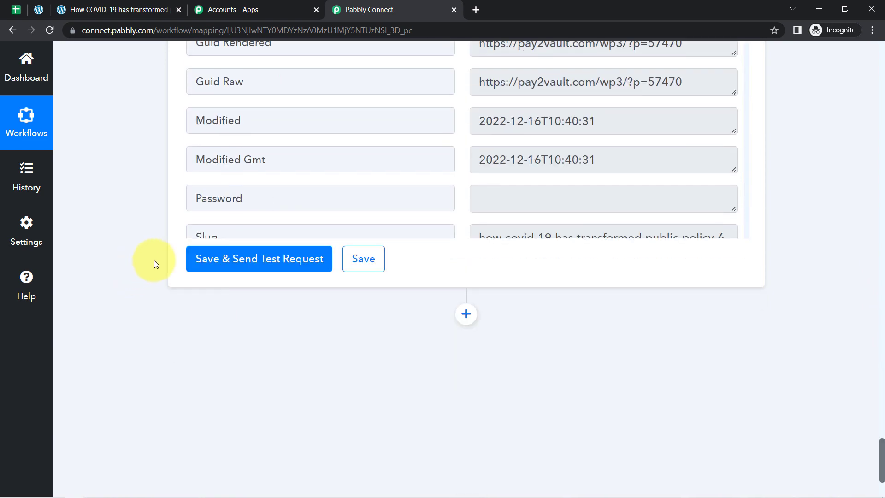
pyautogui.click(228, 261)
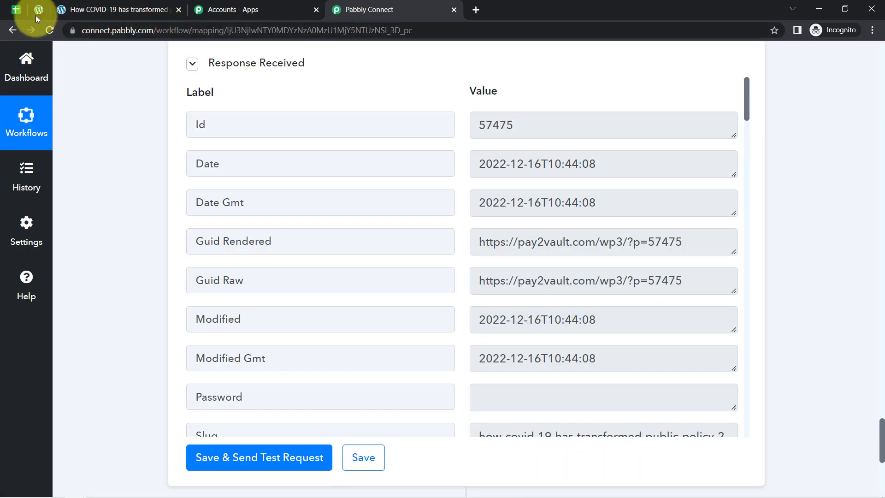
# - Refresh the WordPress posts list and preview the newest "How COVID-19 has transformed public policy" draft, examining the image tag at the end of the post
pyautogui.click(37, 10)
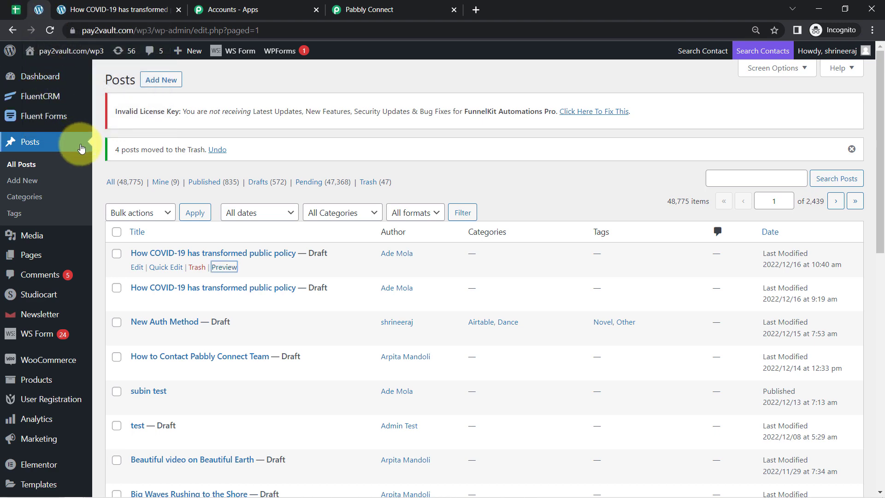
pyautogui.click(50, 30)
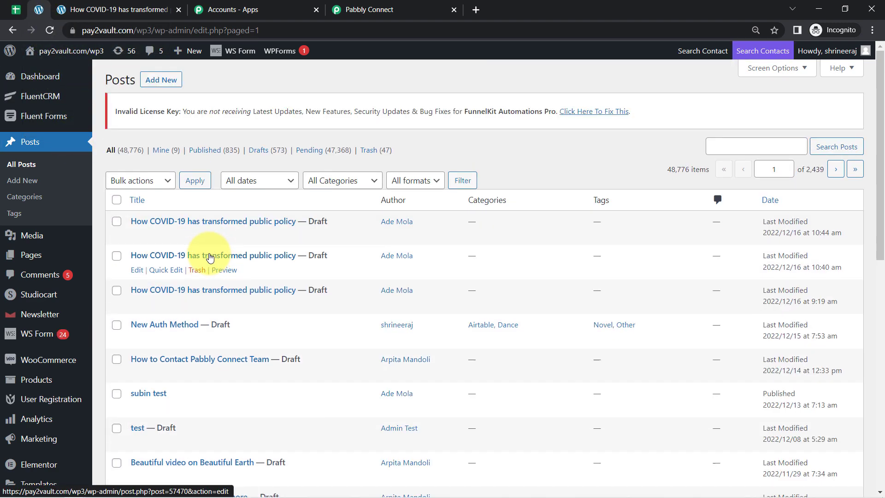
pyautogui.rightClick(224, 235)
pyautogui.click(252, 244)
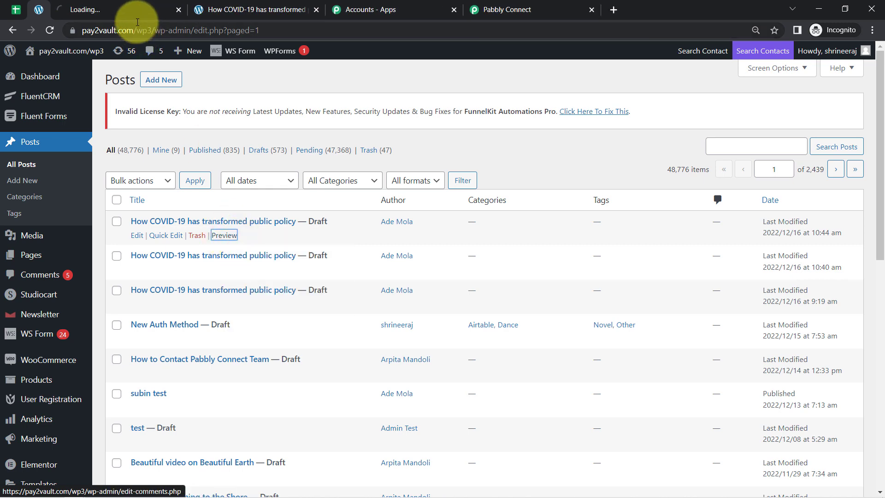
pyautogui.click(144, 10)
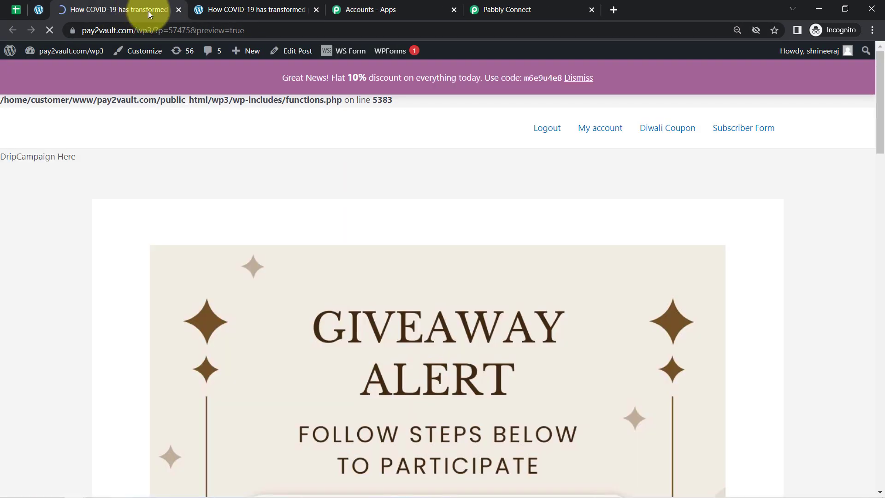
pyautogui.moveTo(881, 69); pyautogui.dragTo(881, 317)
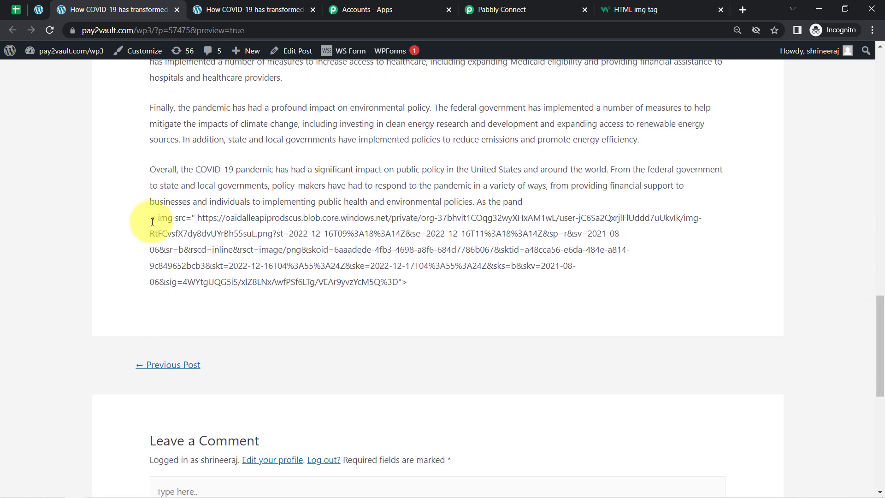
pyautogui.moveTo(151, 219); pyautogui.dragTo(218, 277)
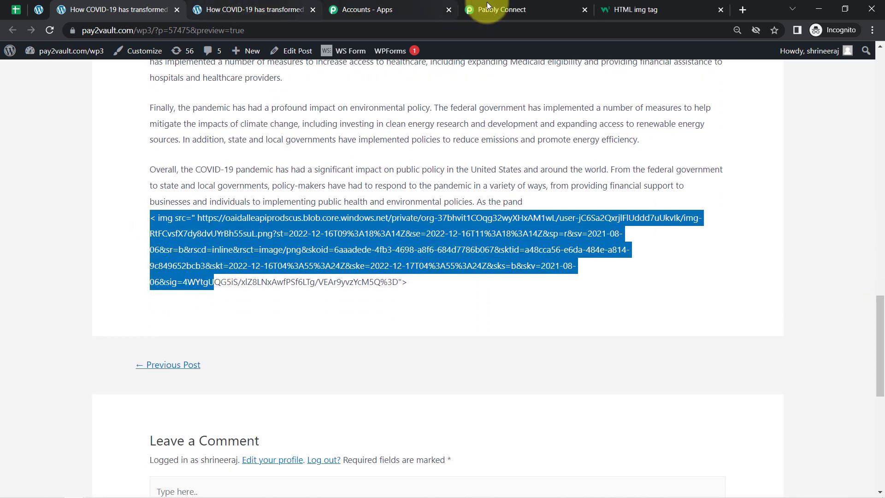
# - In Pabbly Connect, remove the space before img in the Post Content image tag so it reads <img src=", and save it with a test request
pyautogui.click(501, 9)
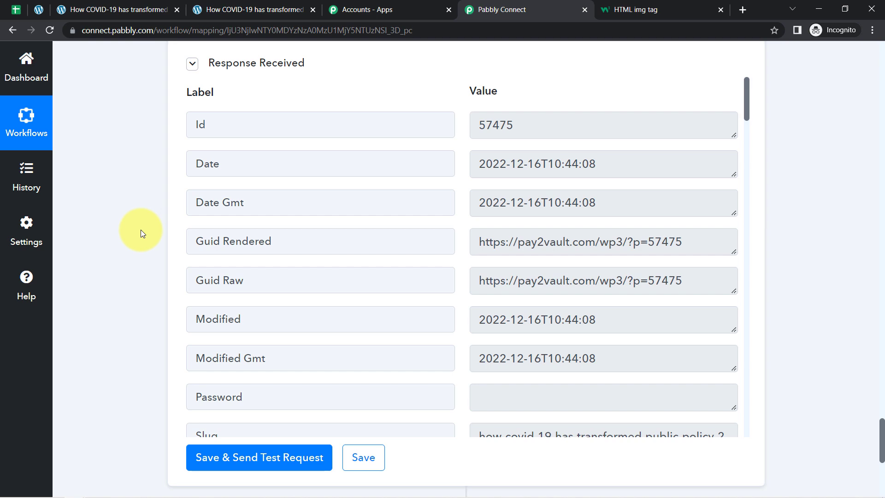
pyautogui.scroll(8, 140, 229)
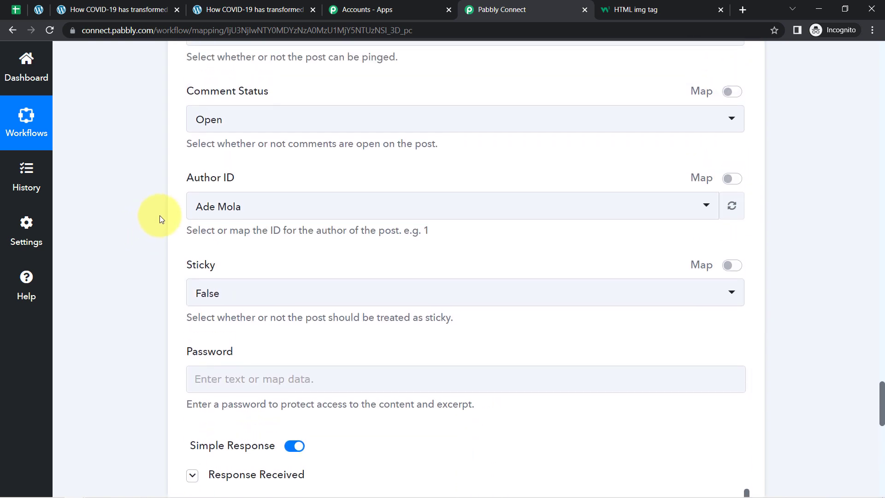
pyautogui.scroll(12, 162, 213)
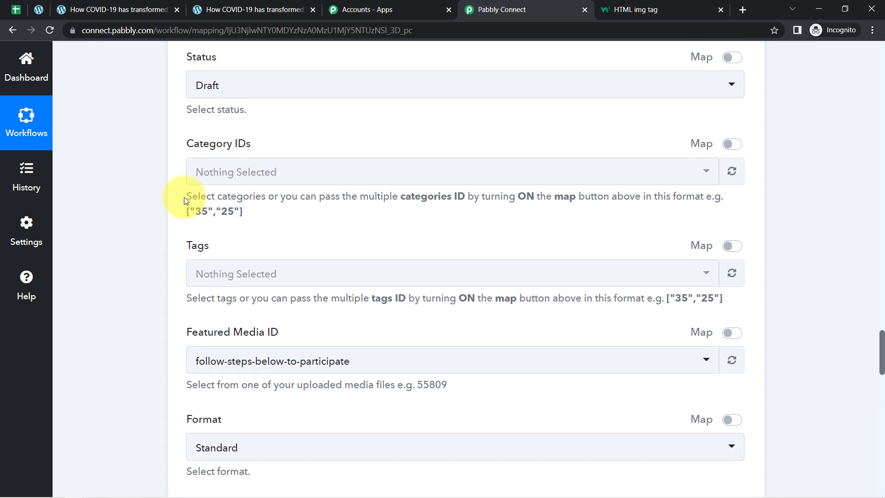
pyautogui.scroll(9, 185, 201)
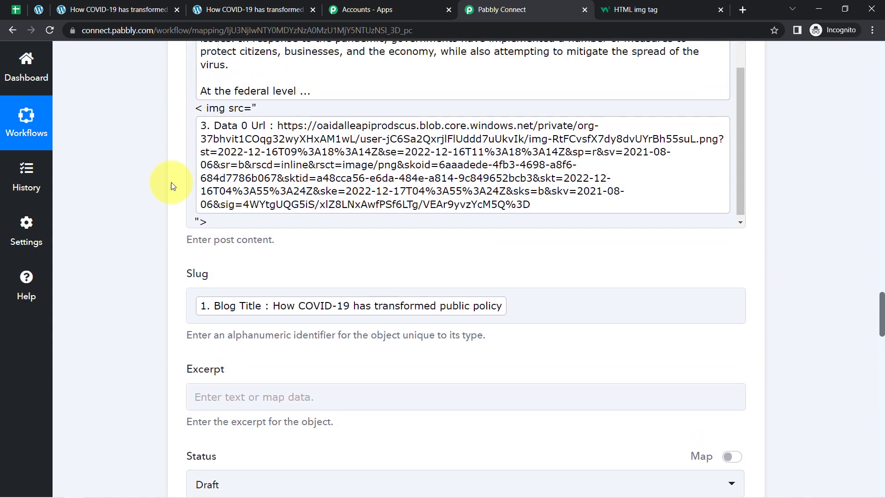
pyautogui.scroll(1, 170, 185)
pyautogui.click(203, 133)
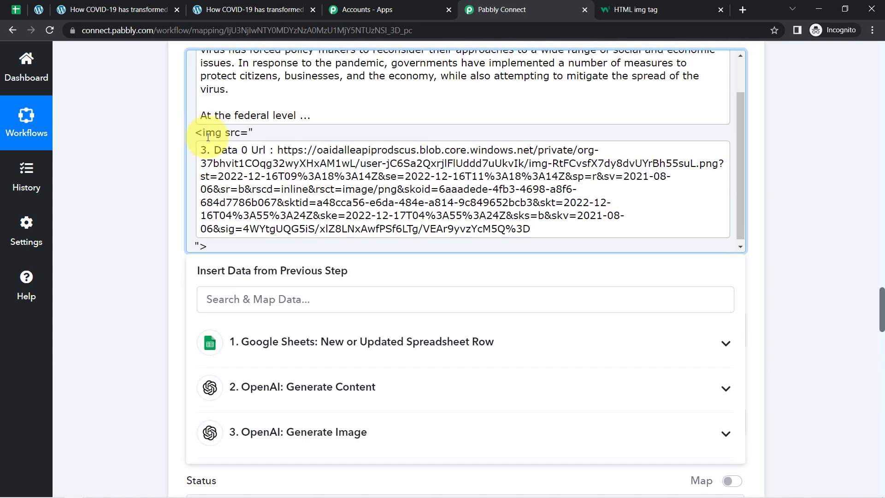
pyautogui.moveTo(883, 324); pyautogui.dragTo(825, 464)
pyautogui.click(259, 311)
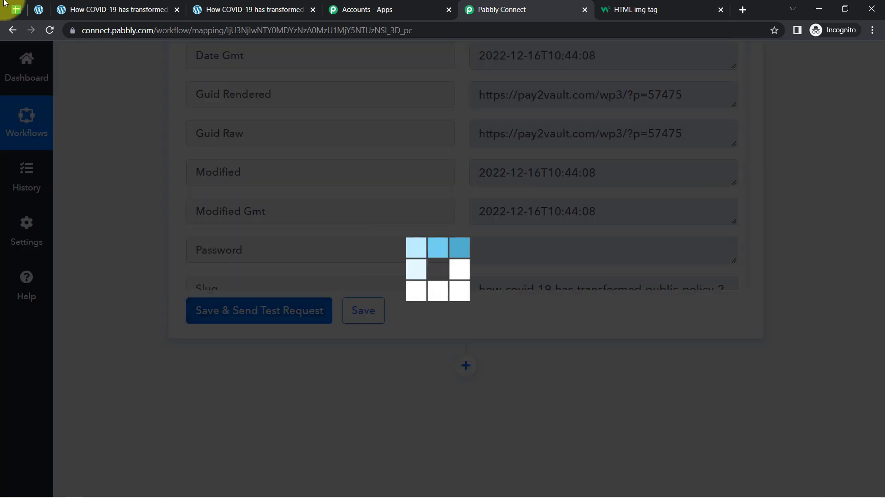
# - Reload the WordPress posts list, preview the latest COVID-19 draft in a new tab, and examine the image and closing paragraph
pyautogui.click(34, 7)
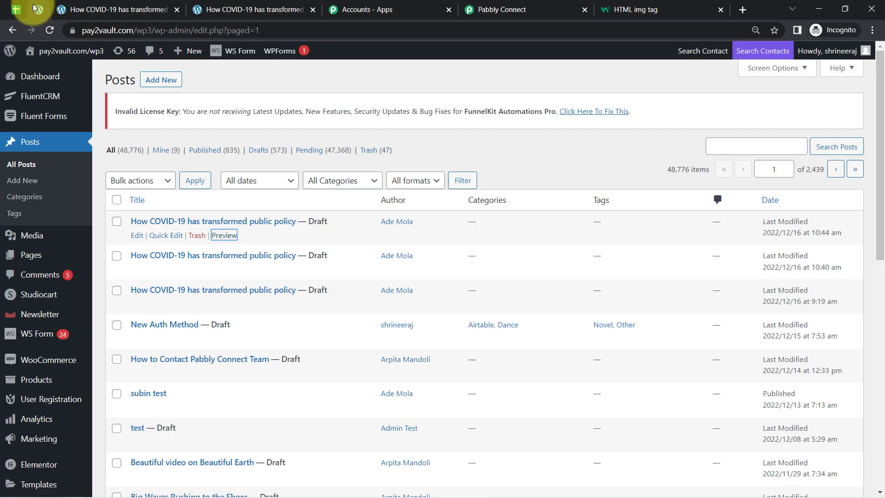
pyautogui.click(49, 31)
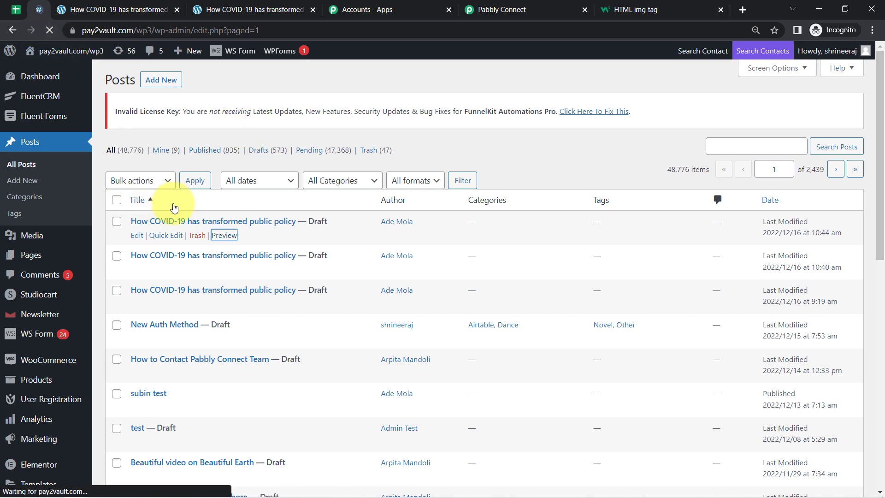
pyautogui.rightClick(220, 238)
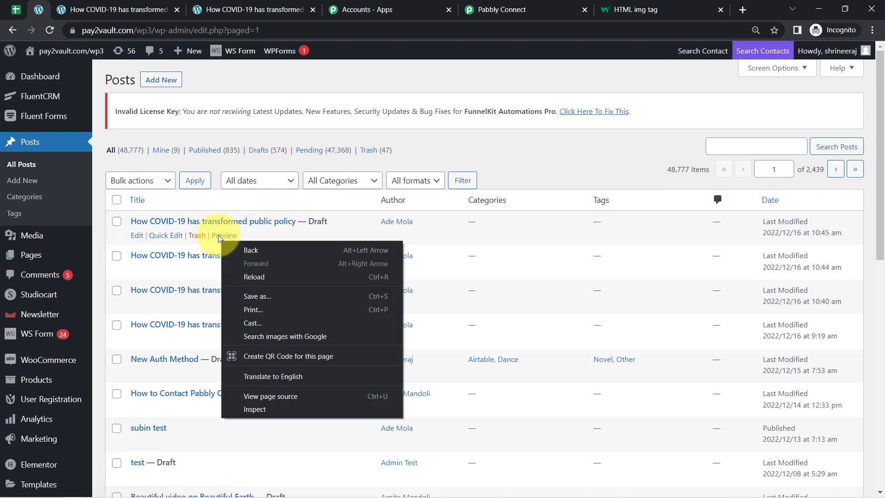
pyautogui.rightClick(224, 236)
pyautogui.click(258, 243)
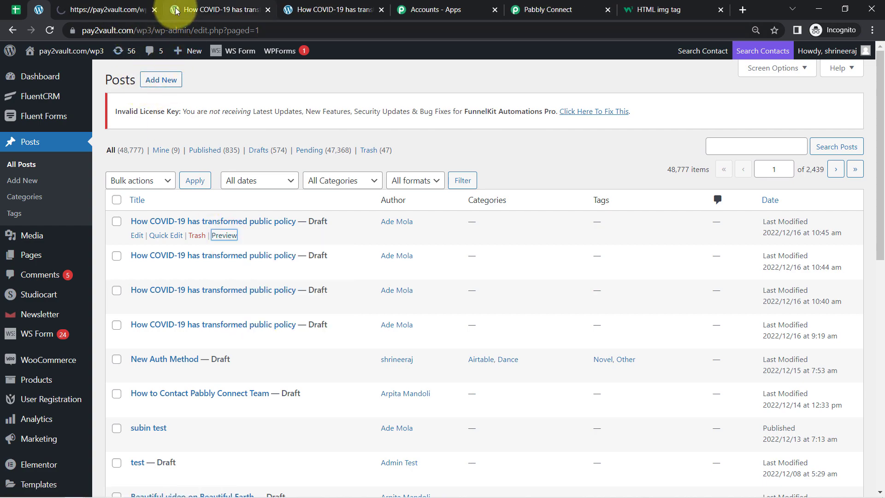
pyautogui.click(176, 9)
pyautogui.click(84, 9)
pyautogui.moveTo(879, 85); pyautogui.dragTo(865, 316)
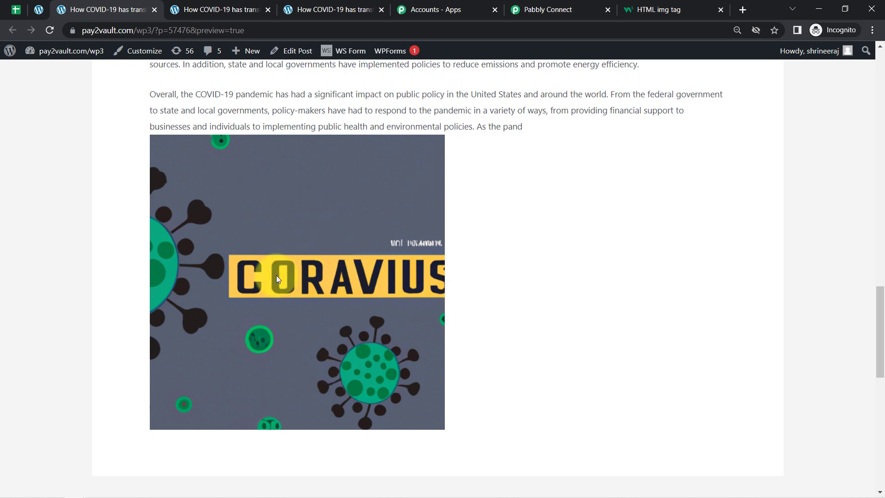
pyautogui.moveTo(156, 94); pyautogui.dragTo(337, 111)
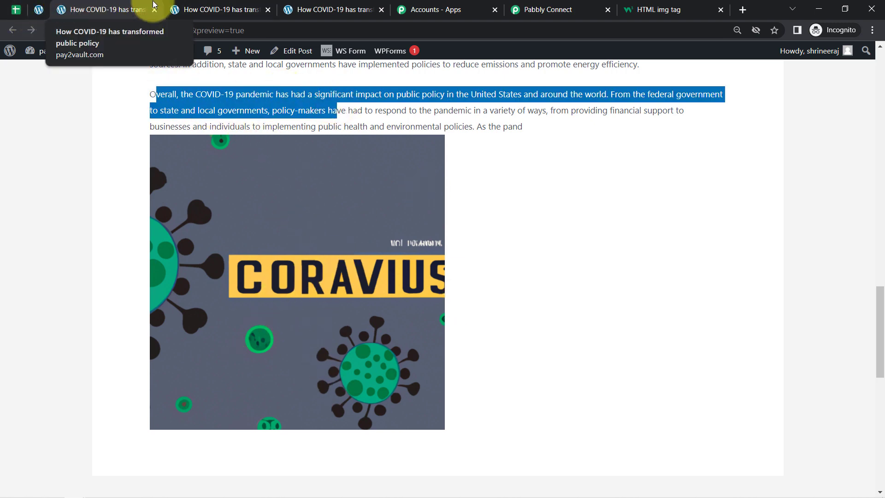
pyautogui.click(520, 9)
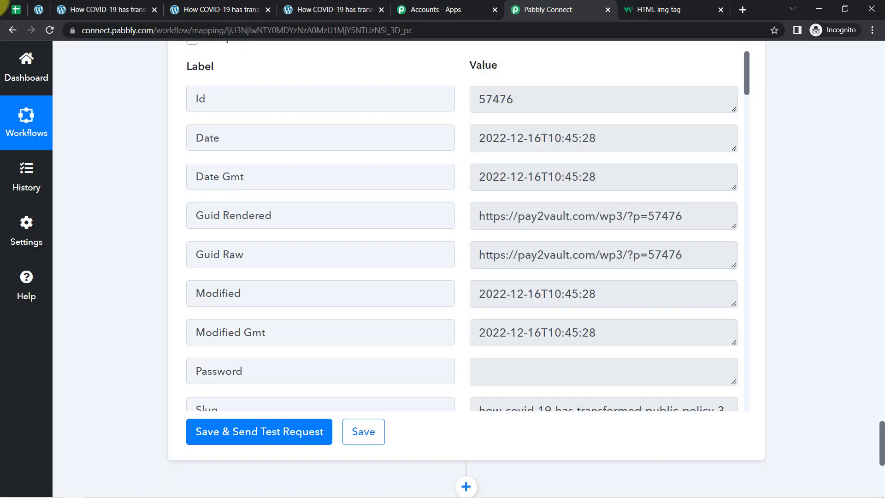
pyautogui.click(40, 10)
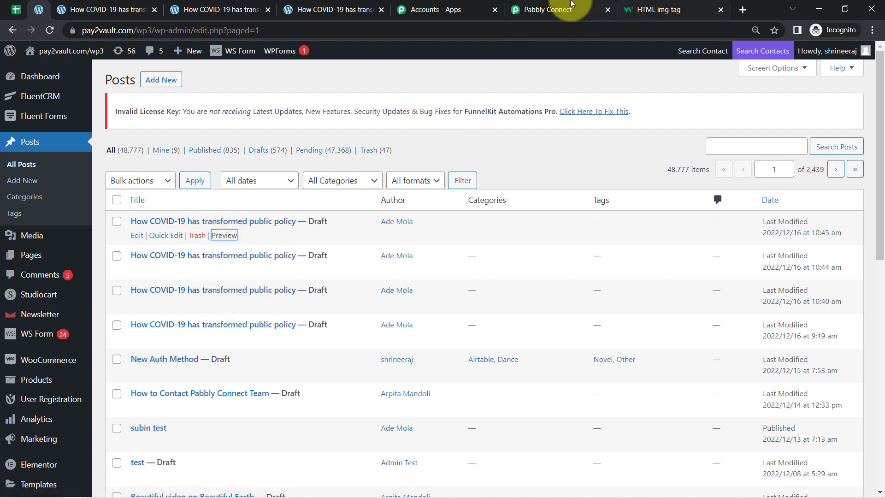
# - In Pabbly Connect, collapse the workflow steps from the Google Sheets trigger through the WordPress Create a Post action and review their sequence
pyautogui.click(525, 9)
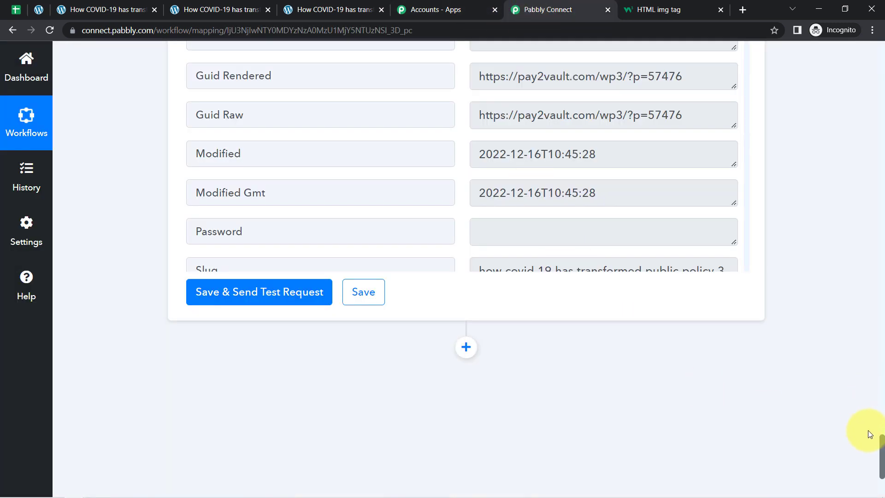
pyautogui.moveTo(883, 454); pyautogui.dragTo(882, 37)
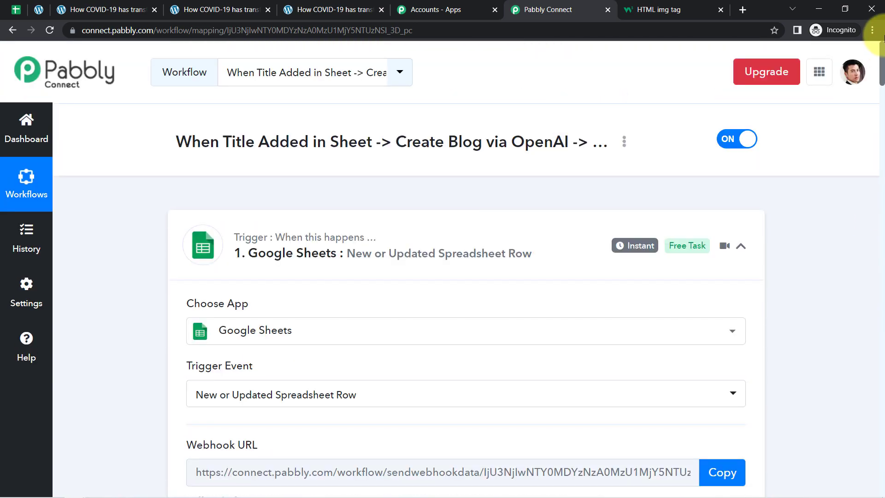
pyautogui.click(319, 255)
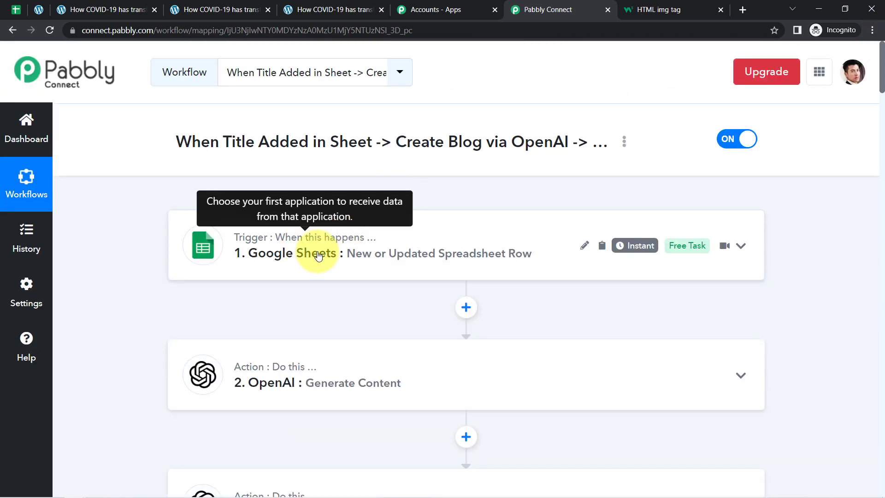
pyautogui.click(270, 381)
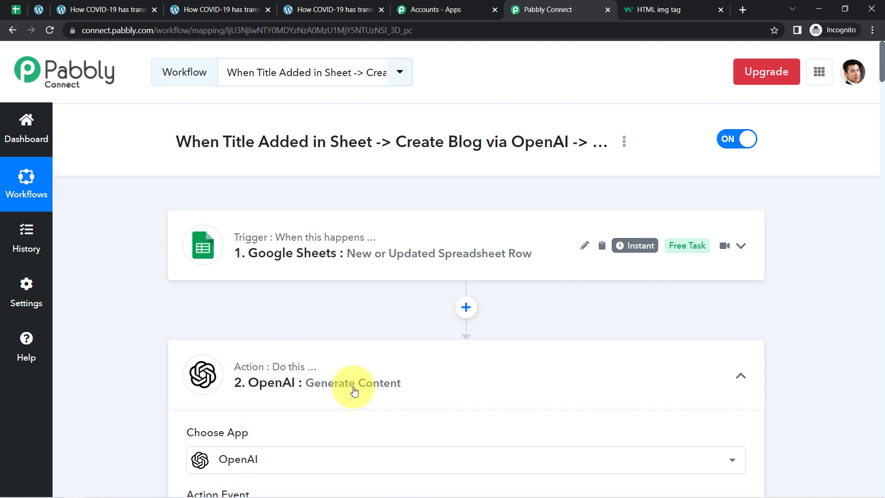
pyautogui.click(316, 373)
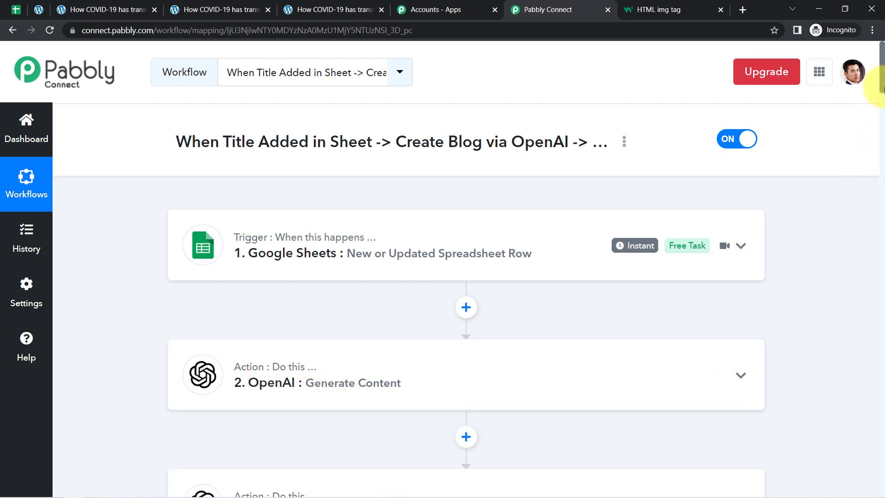
pyautogui.scroll(-5, 881, 88)
pyautogui.click(326, 263)
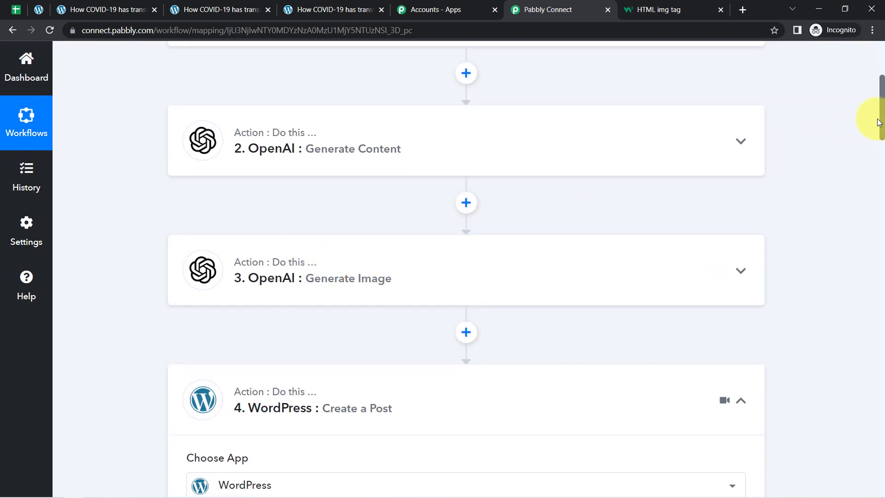
pyautogui.scroll(-5, 881, 132)
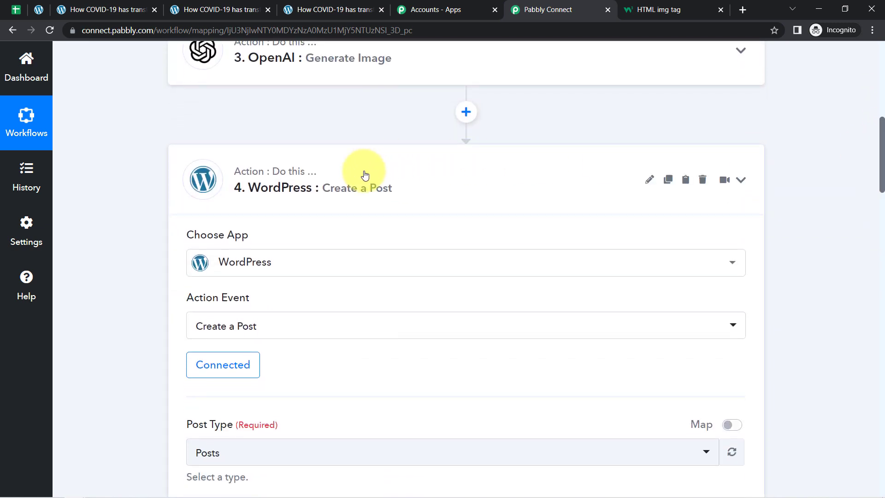
pyautogui.click(364, 176)
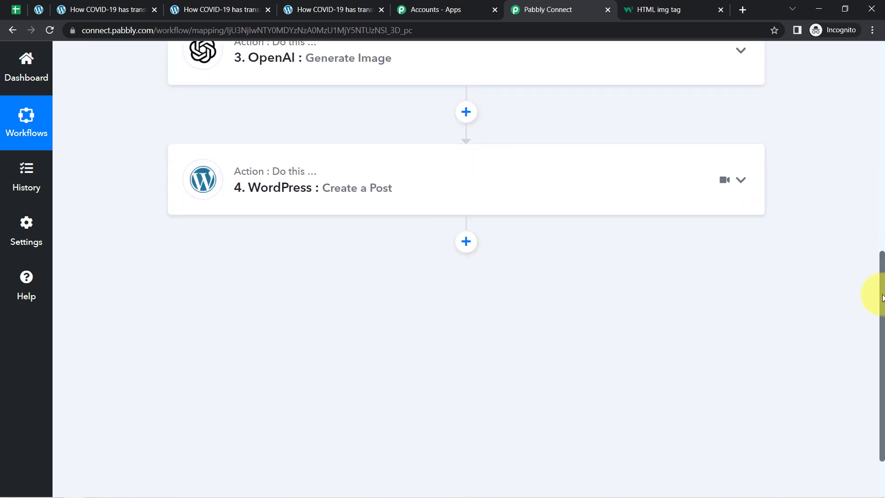
pyautogui.moveTo(883, 297); pyautogui.dragTo(882, 127)
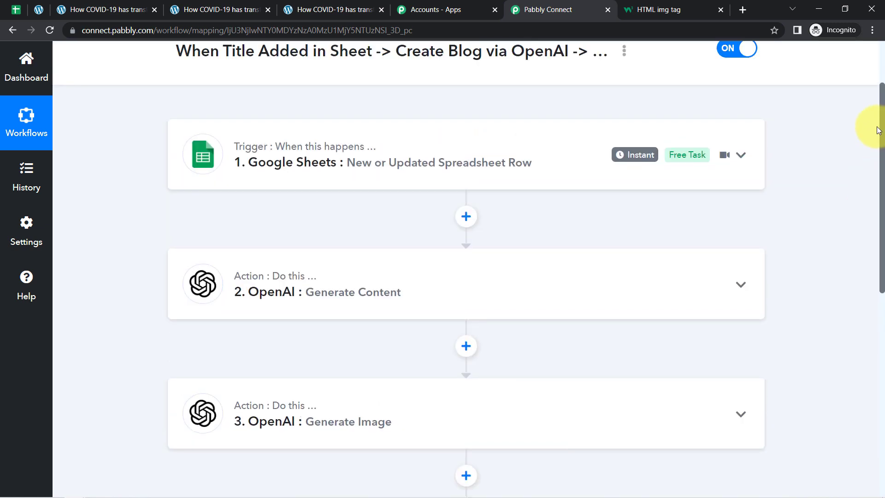
# - Open the workflow's share link and select the whole URL
pyautogui.click(625, 51)
pyautogui.click(537, 121)
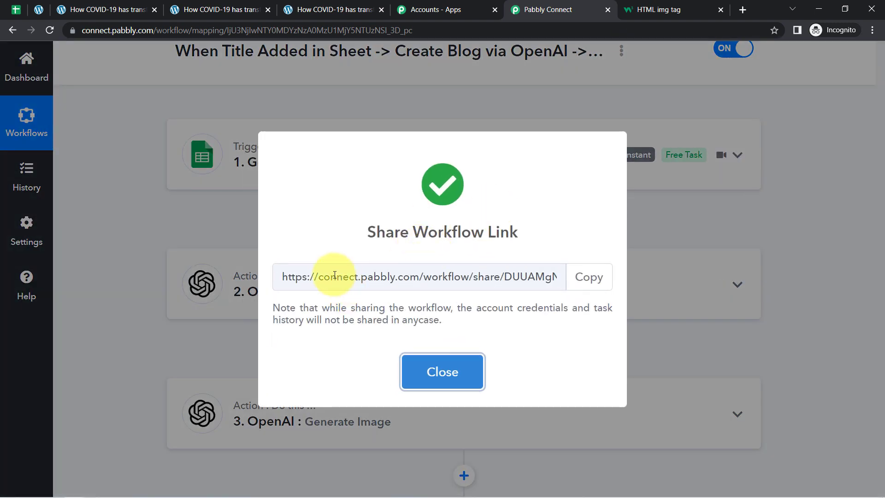
pyautogui.click(335, 275)
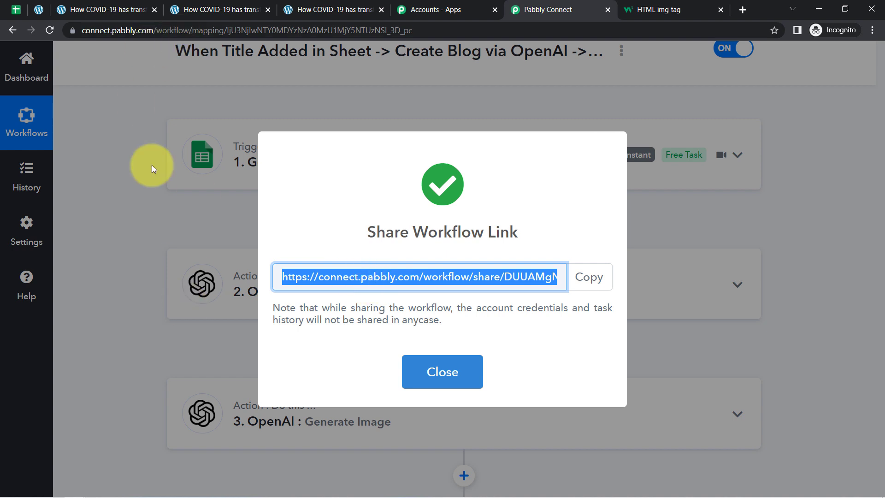
pyautogui.click(329, 278)
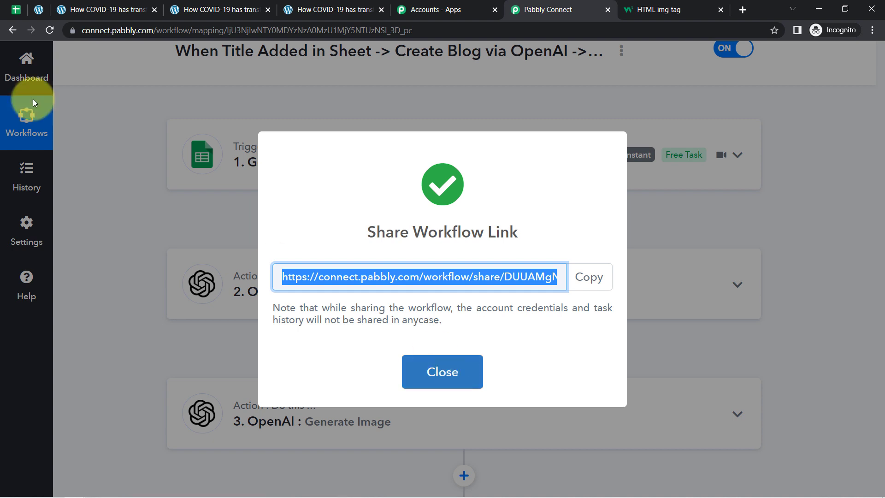
# - Copy the title "How to Transform Healthcare Management and Delivery With Analytics" from Notepad into cell A3 of the Weekly Health Blogs List in Google Sheets
pyautogui.click(16, 10)
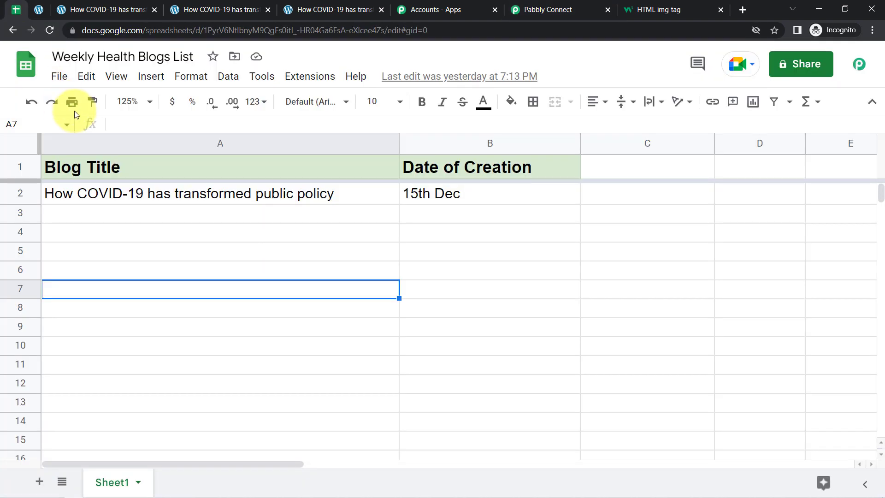
pyautogui.click(114, 215)
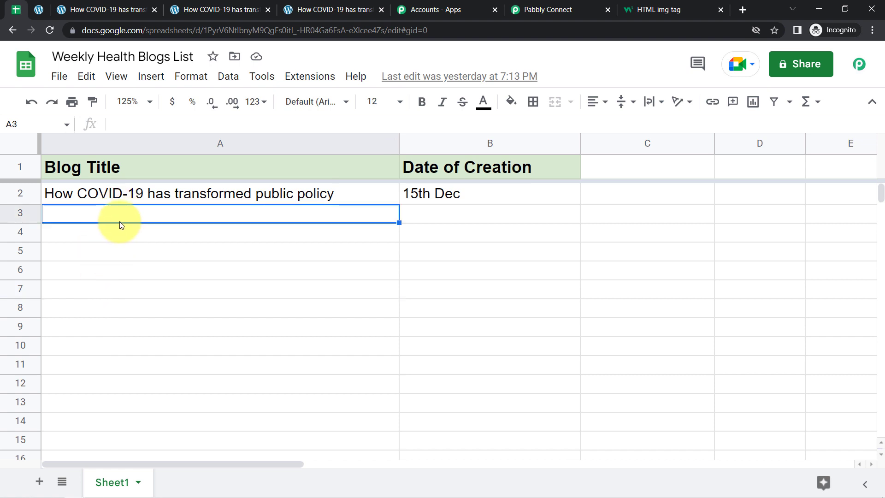
pyautogui.click(95, 491)
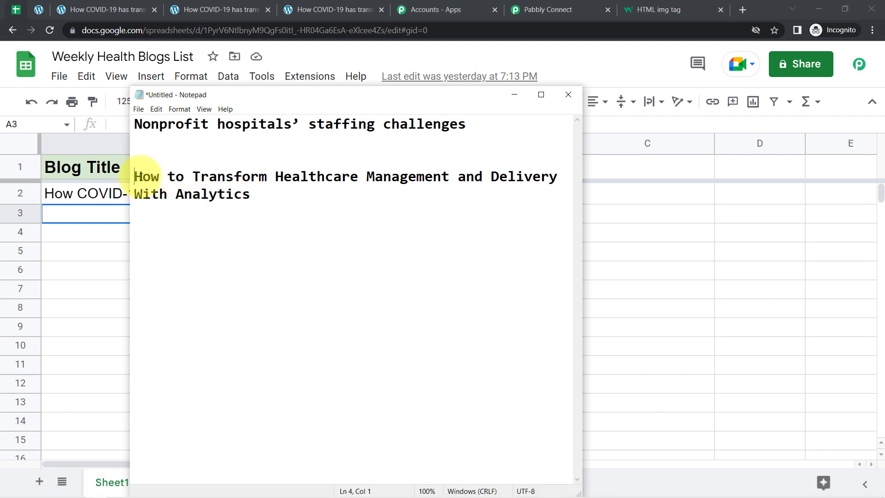
pyautogui.moveTo(135, 177)
pyautogui.mouseDown()
pyautogui.moveTo(408, 178)
pyautogui.moveTo(262, 200)
pyautogui.mouseUp()
pyautogui.hotkey('ctrl', 'c')
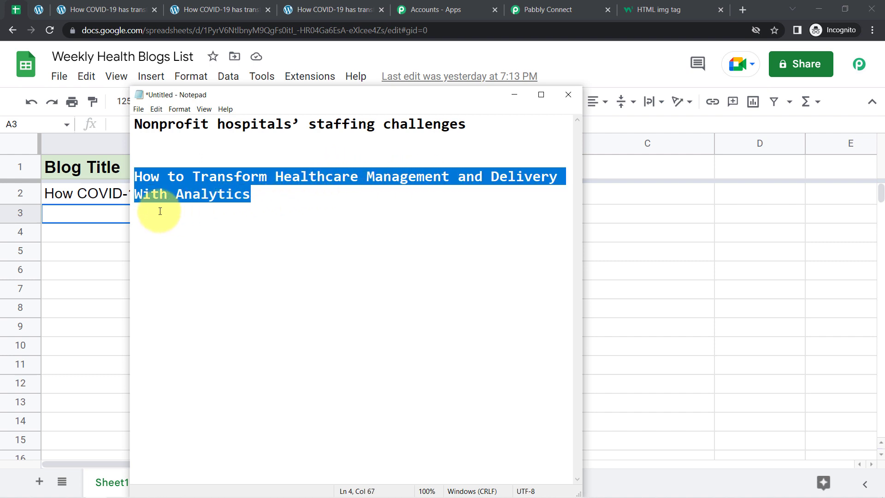
pyautogui.click(87, 237)
pyautogui.click(83, 210)
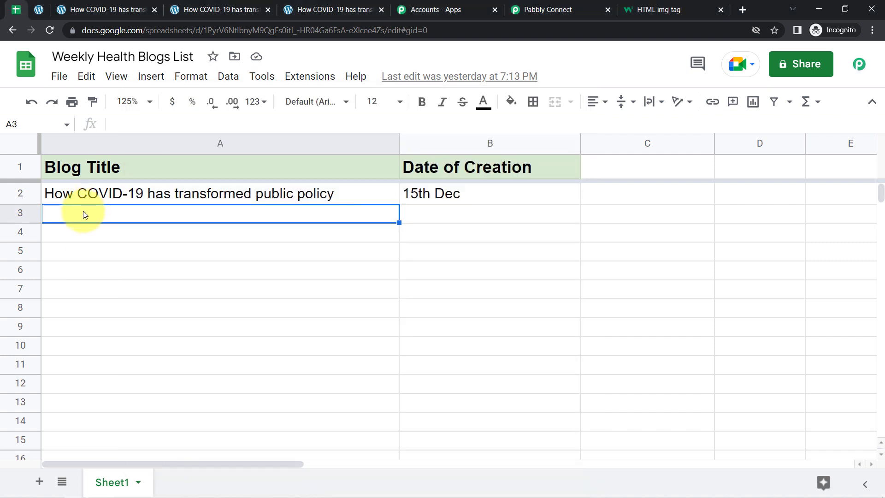
pyautogui.doubleClick(83, 211)
pyautogui.hotkey('ctrl', 'v')
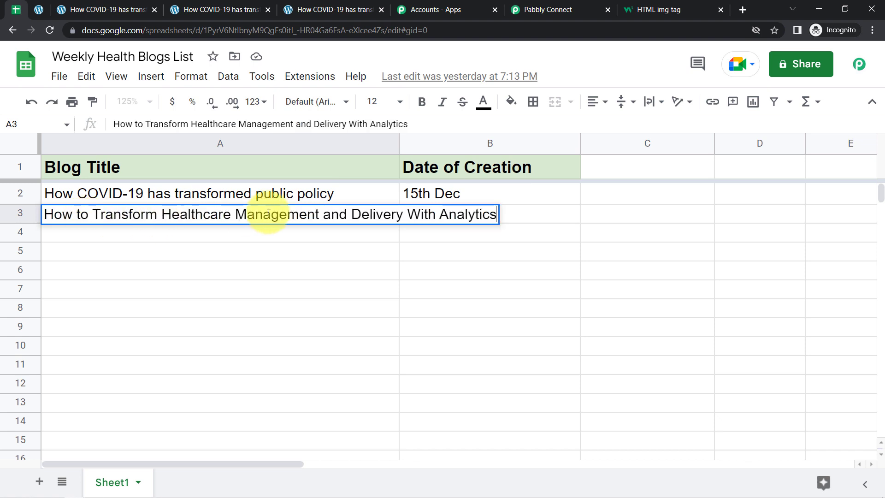
# - Enter 16th Dec as the Date of Creation in cell B3
pyautogui.click(534, 217)
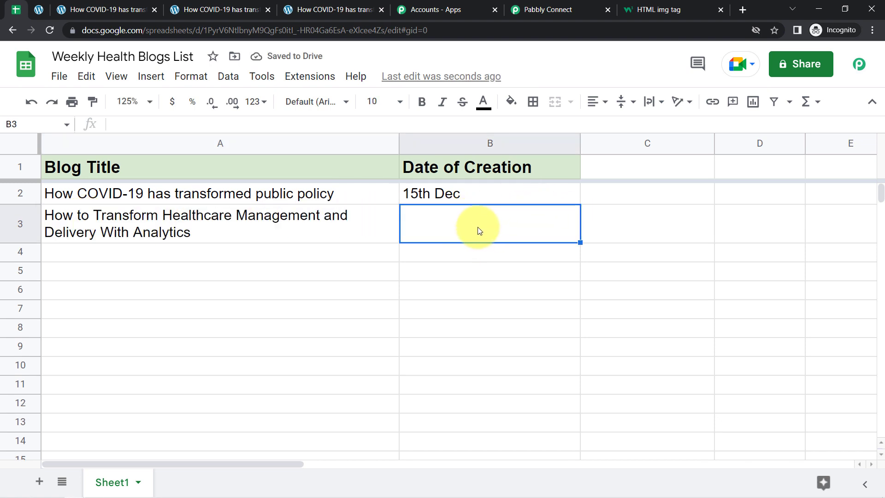
pyautogui.write('1')
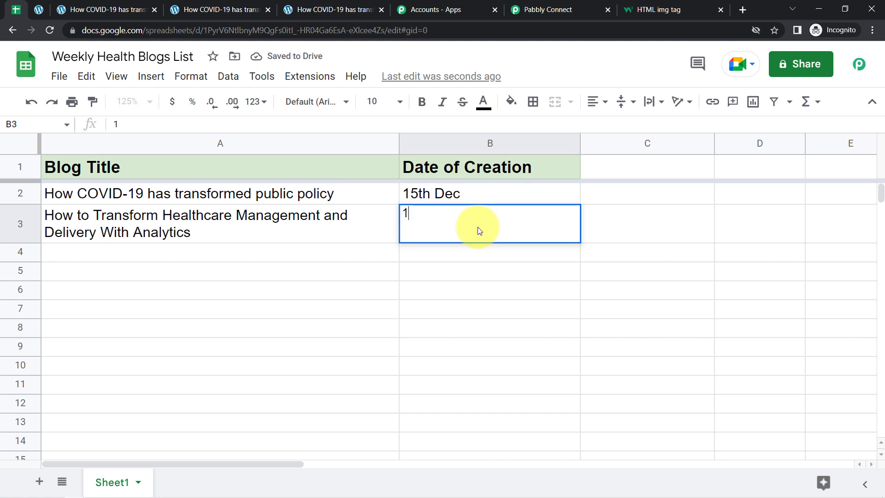
pyautogui.write('6th Dec')
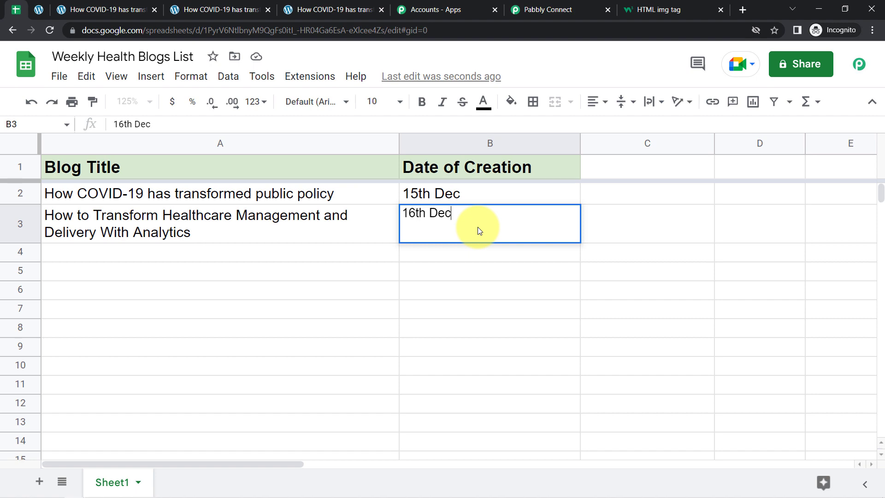
pyautogui.press('Return')
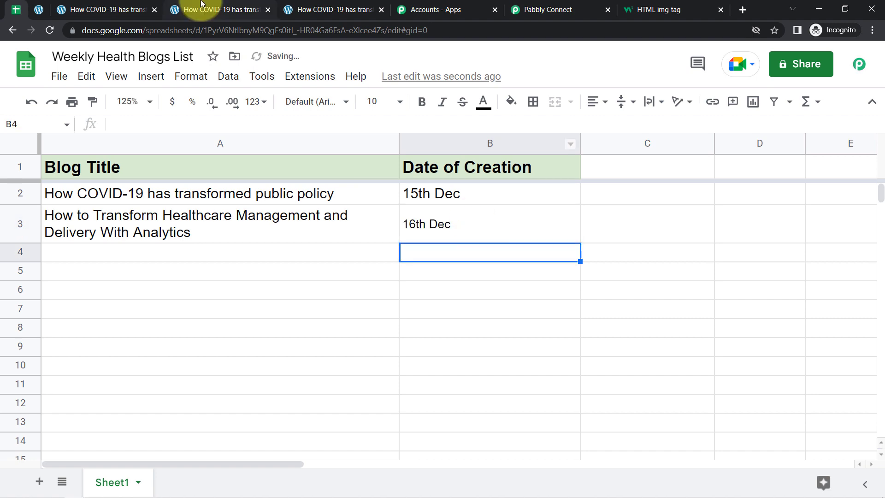
# - Switch to the WordPress posts list and reload it to check for a draft from the new sheet row
pyautogui.click(38, 9)
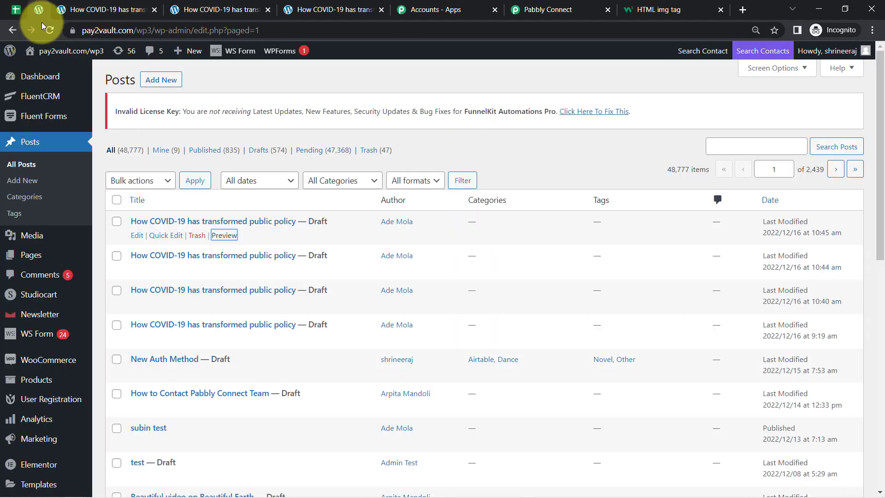
pyautogui.click(48, 31)
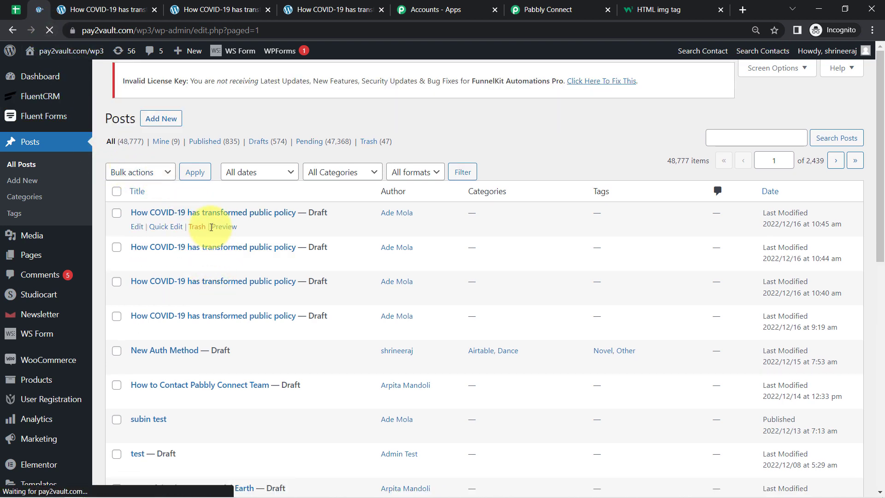
pyautogui.click(85, 31)
pyautogui.press('Return')
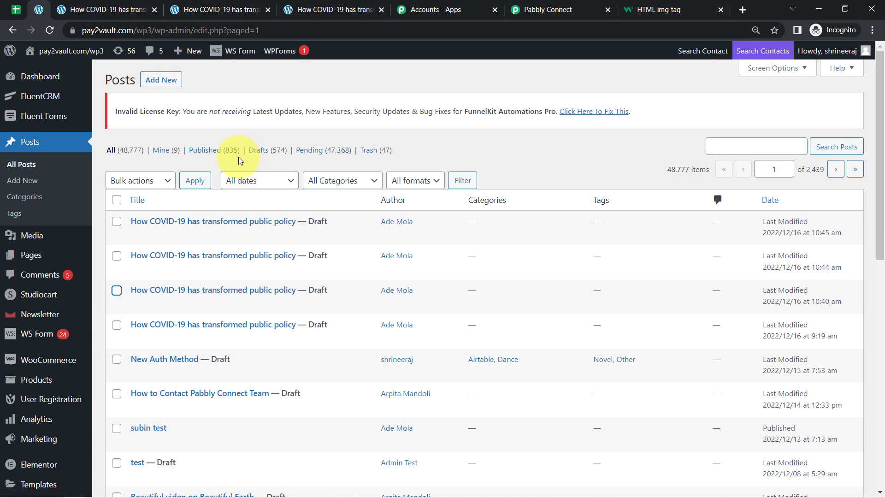
# - In the Google Sheets blog list, enable Send On Event for the Pabbly Connect Webhooks extension
pyautogui.click(21, 9)
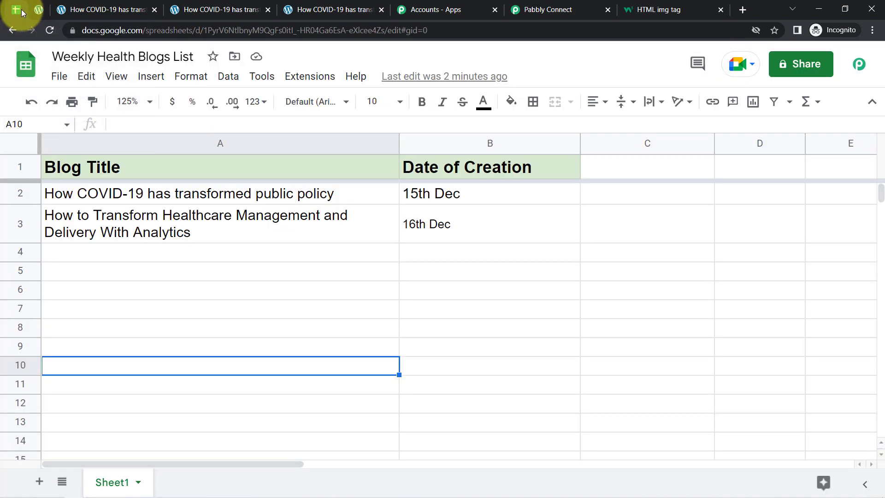
pyautogui.click(204, 323)
pyautogui.click(308, 77)
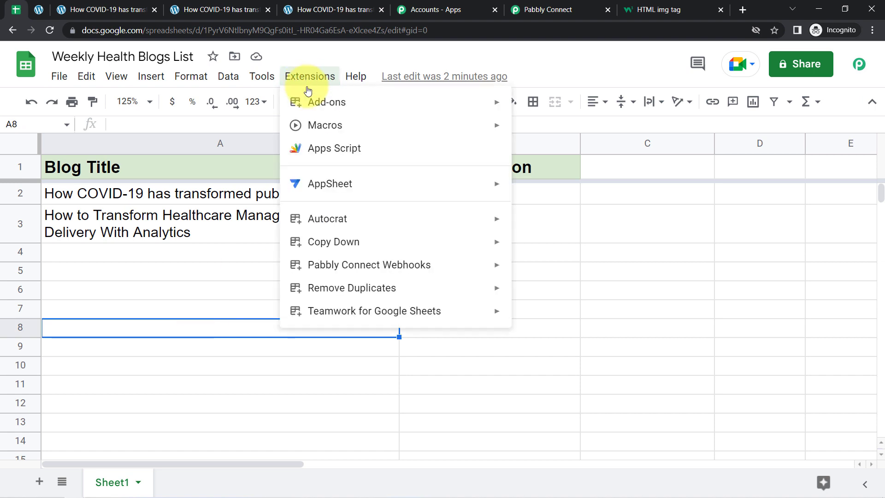
pyautogui.moveTo(421, 263)
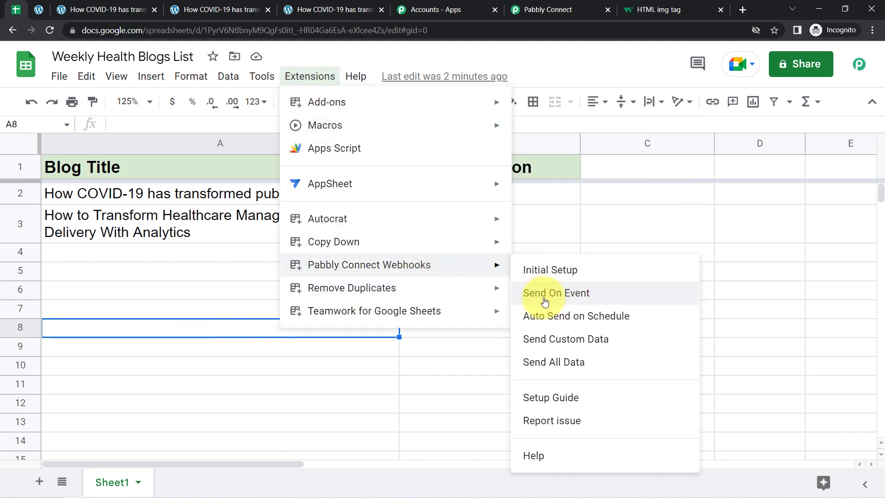
pyautogui.click(544, 297)
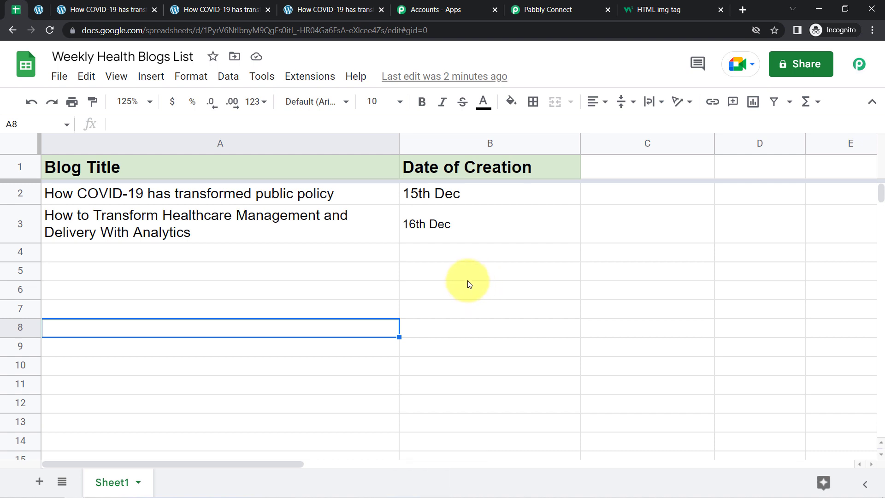
pyautogui.click(447, 304)
pyautogui.moveTo(356, 236); pyautogui.dragTo(467, 235)
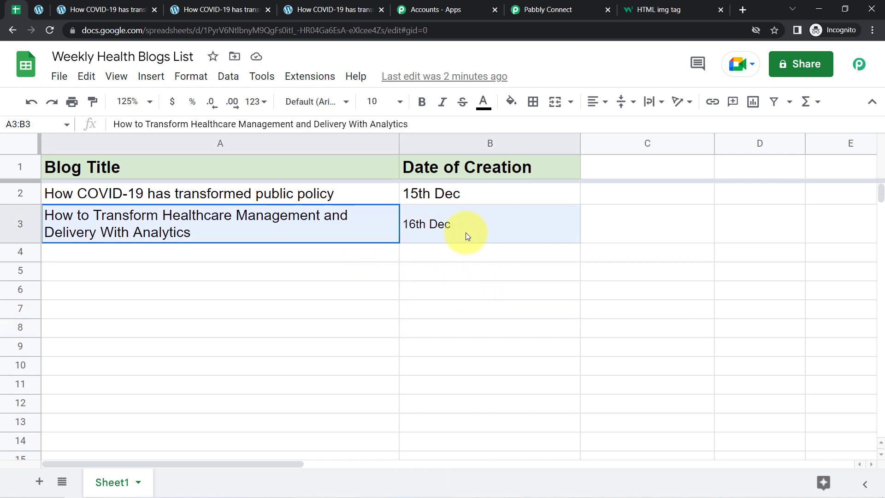
pyautogui.moveTo(375, 257); pyautogui.dragTo(434, 257)
pyautogui.moveTo(379, 273); pyautogui.dragTo(422, 273)
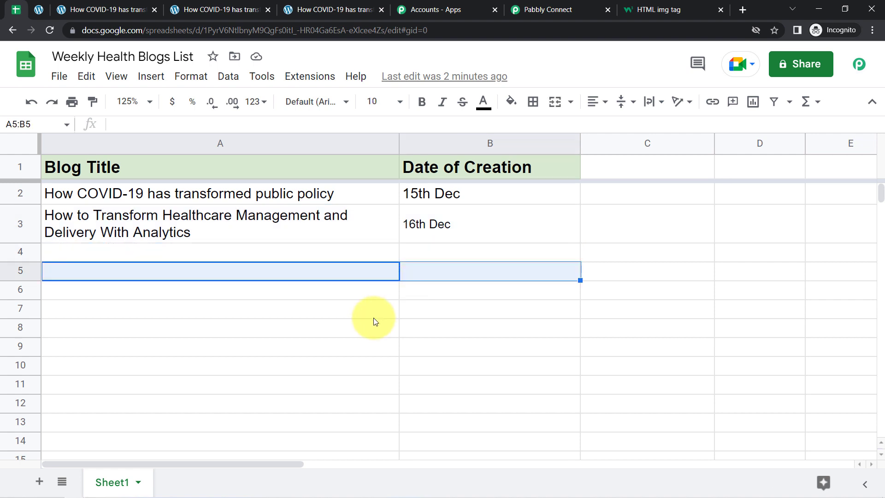
pyautogui.click(371, 313)
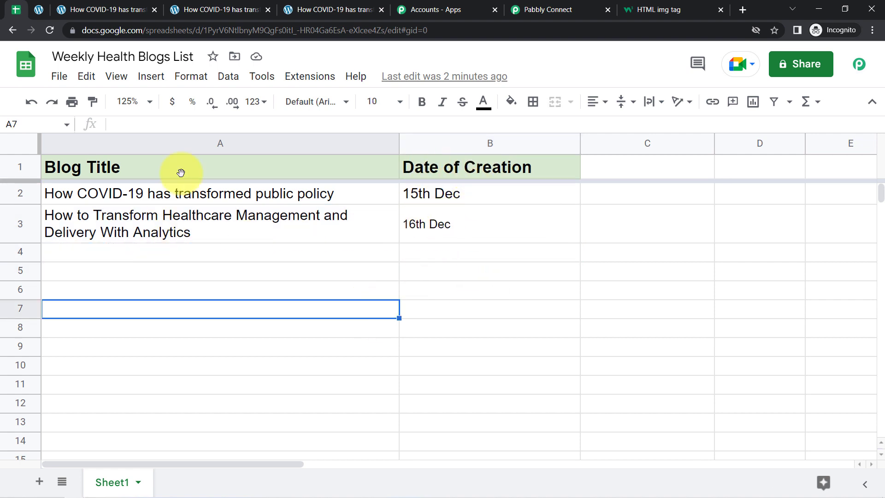
# - Check whether Send On Event is enabled in the Pabbly Connect Webhooks extension
pyautogui.click(315, 83)
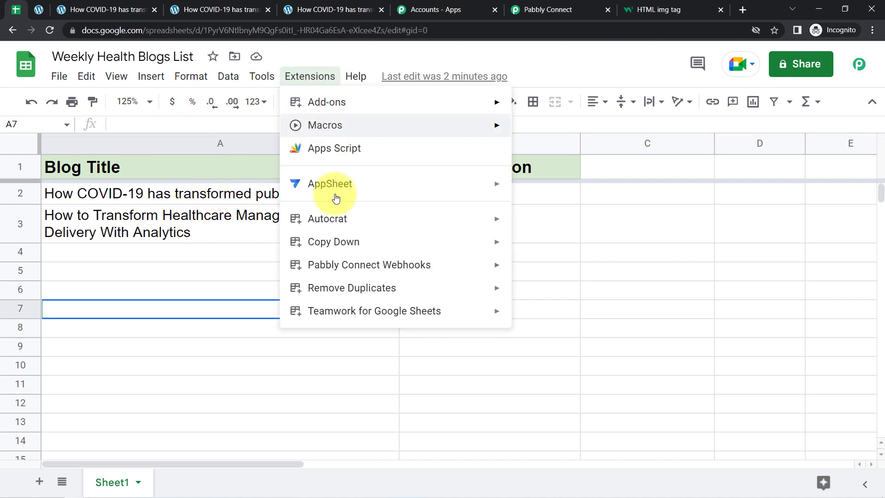
pyautogui.moveTo(480, 270)
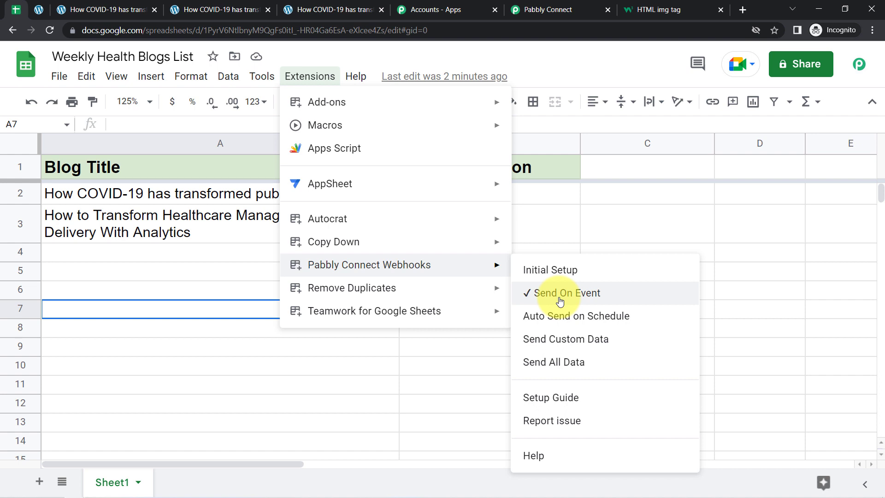
pyautogui.click(198, 288)
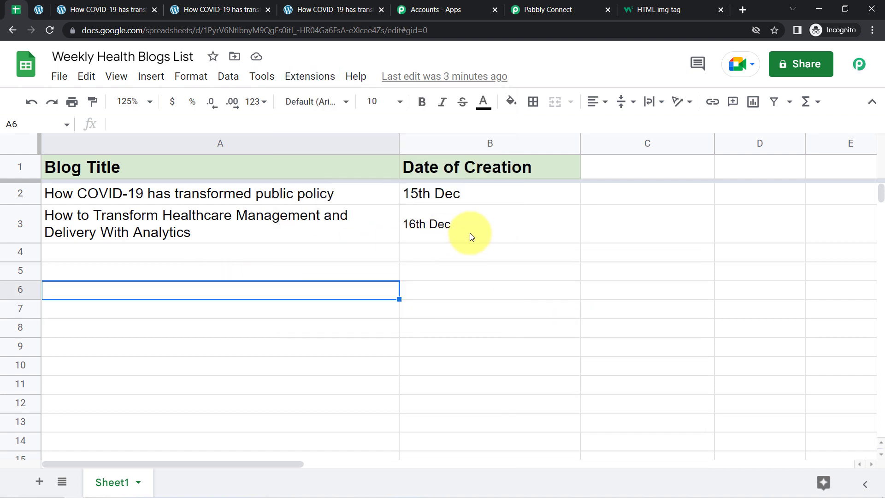
# - Re-enter the existing 16th Dec date in cell B3 to send the row to the webhook
pyautogui.click(470, 232)
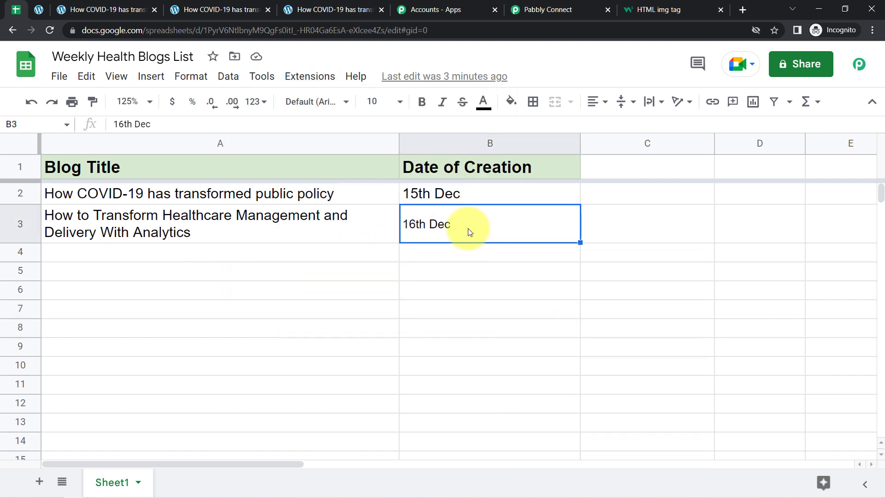
pyautogui.doubleClick(469, 232)
pyautogui.press('Return')
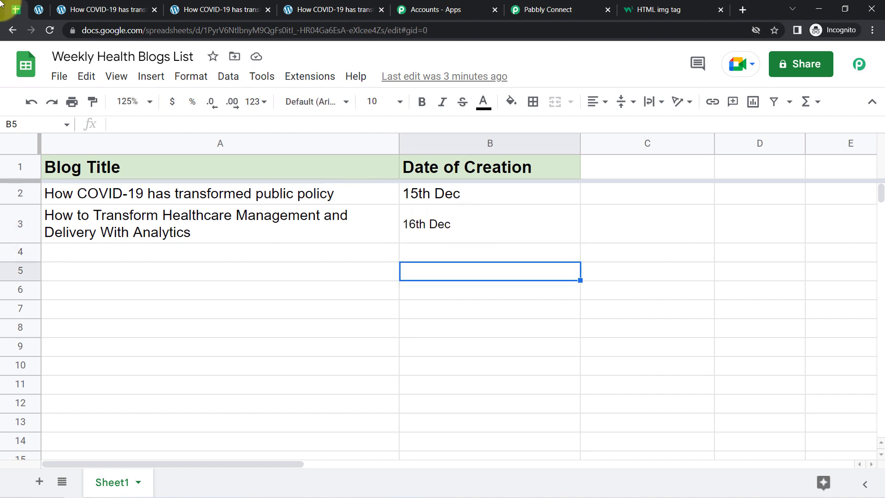
# - Reload the WordPress posts list and open the newest "How to Transform Healthcare Management and Delivery With Analytics" draft preview in a new tab
pyautogui.click(41, 12)
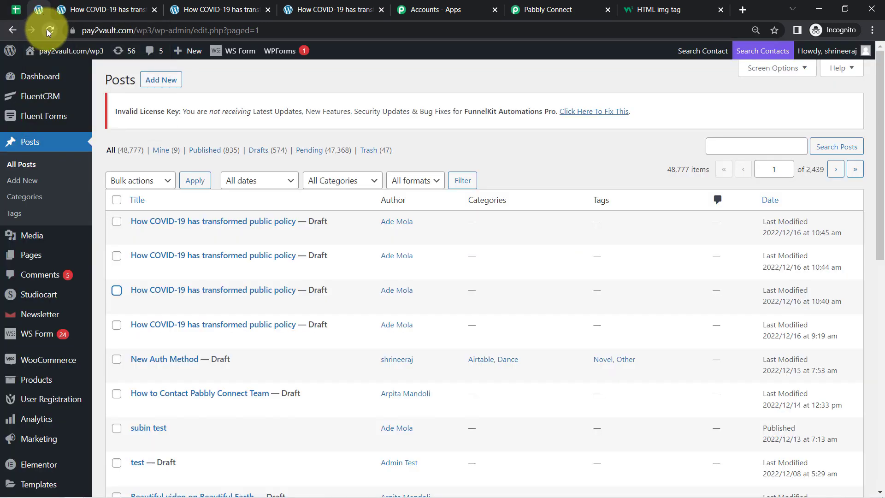
pyautogui.click(49, 31)
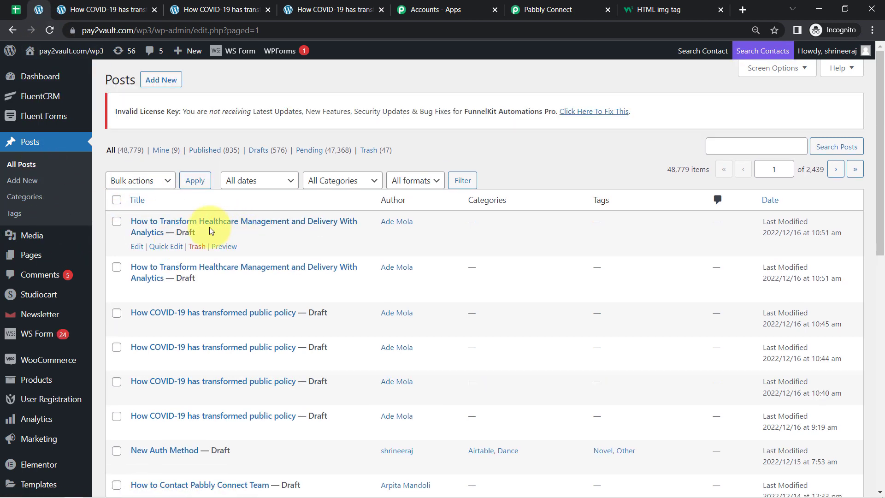
pyautogui.rightClick(221, 249)
pyautogui.click(245, 253)
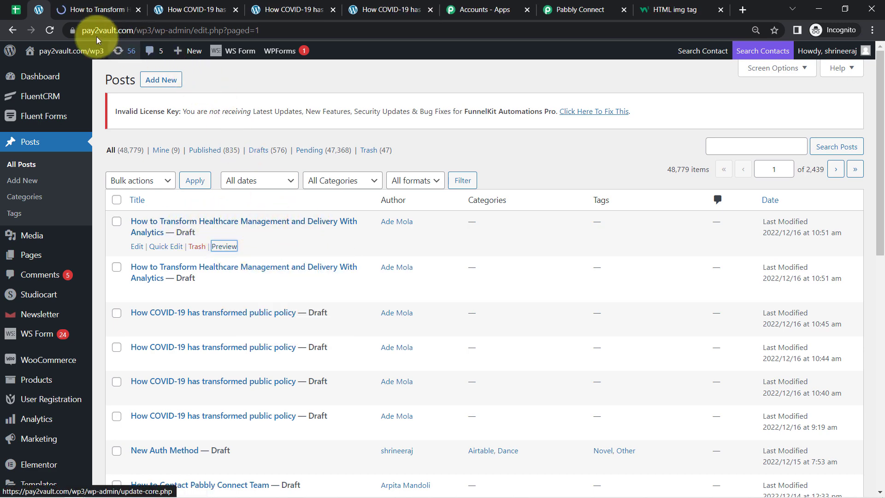
# - Return to Google Sheets and review the blog title in cell A3
pyautogui.click(16, 9)
pyautogui.click(122, 234)
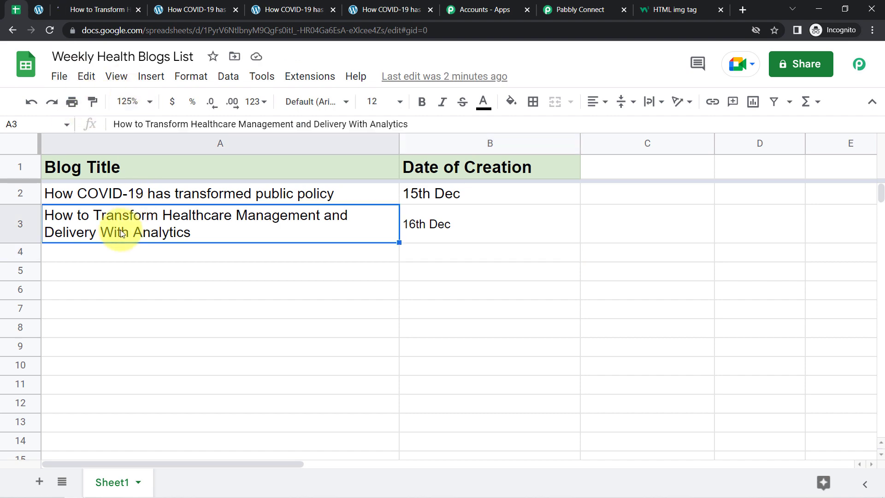
pyautogui.click(112, 290)
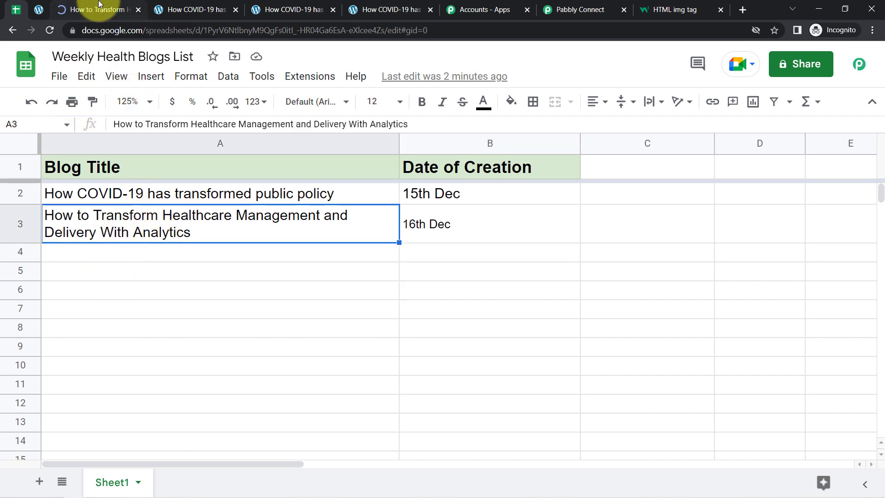
# - In the healthcare analytics draft preview, examine the generated article text and the image below its conclusion
pyautogui.click(89, 9)
pyautogui.moveTo(882, 125); pyautogui.dragTo(881, 271)
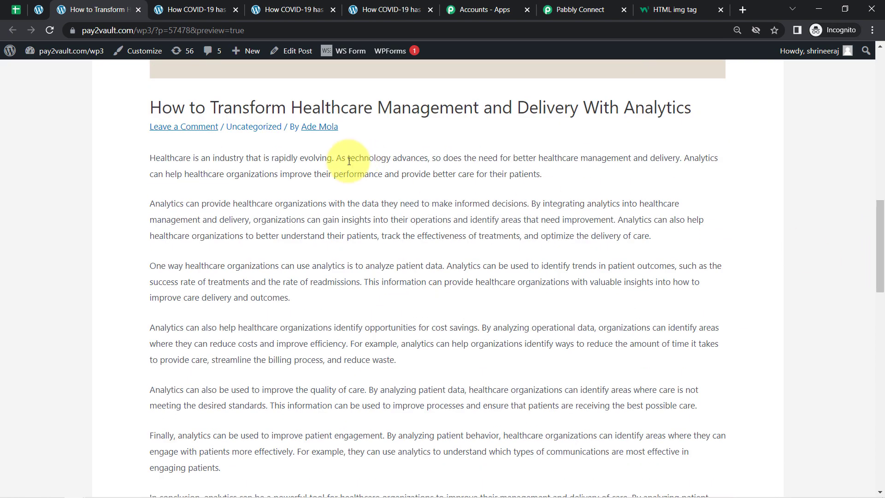
pyautogui.moveTo(183, 158); pyautogui.dragTo(331, 328)
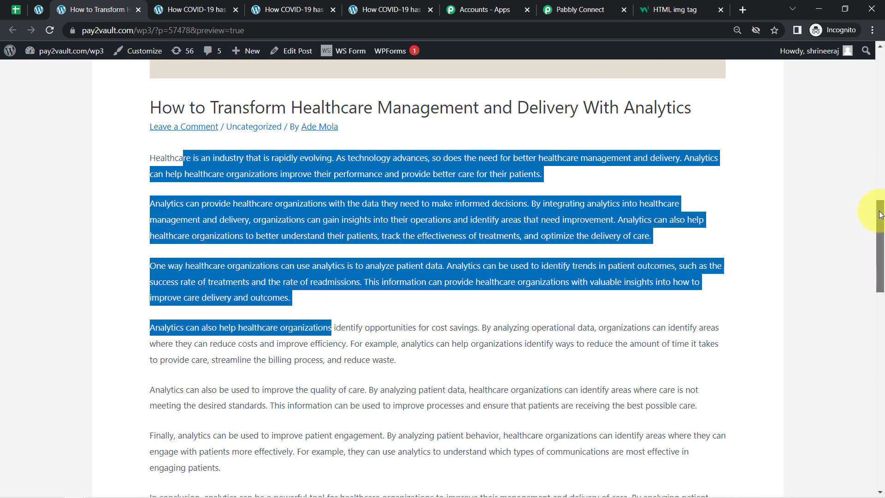
pyautogui.moveTo(881, 208); pyautogui.dragTo(880, 293)
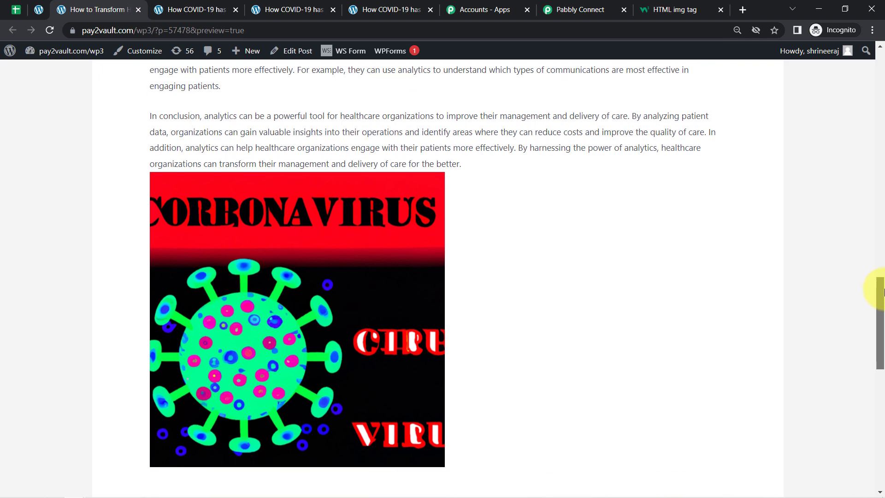